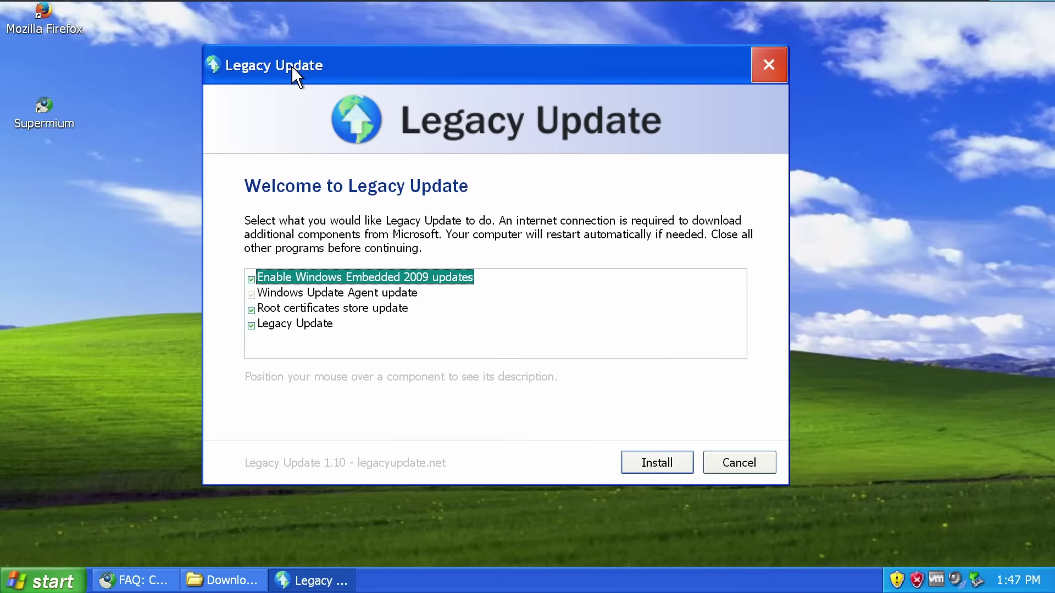
mouse_move(292, 66)
left_mouse_down()
mouse_move(311, 66)
mouse_move(297, 61)
left_mouse_up()
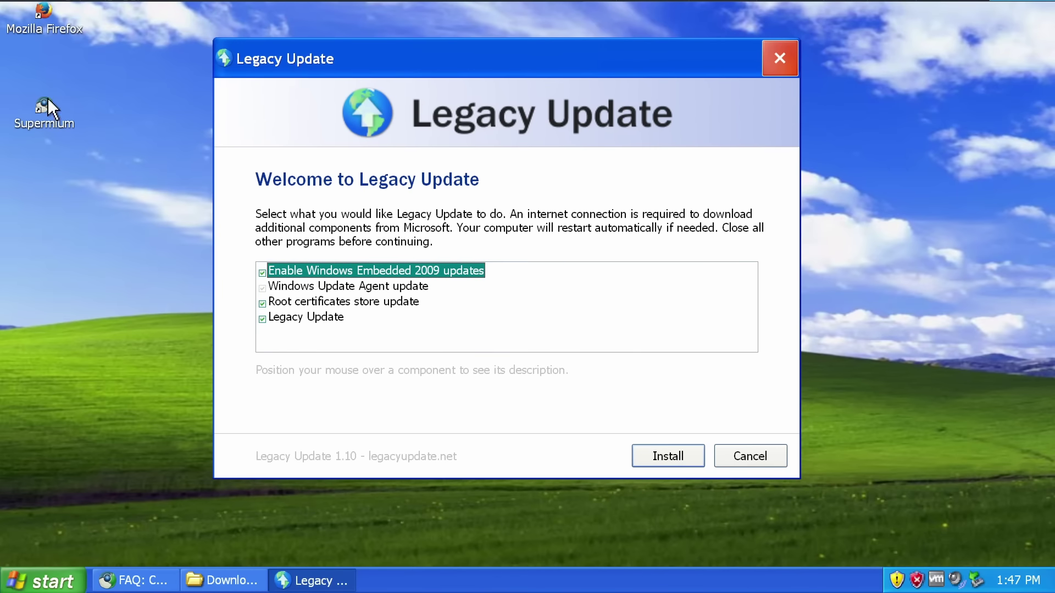
left_click_drag(325, 58, 355, 57)
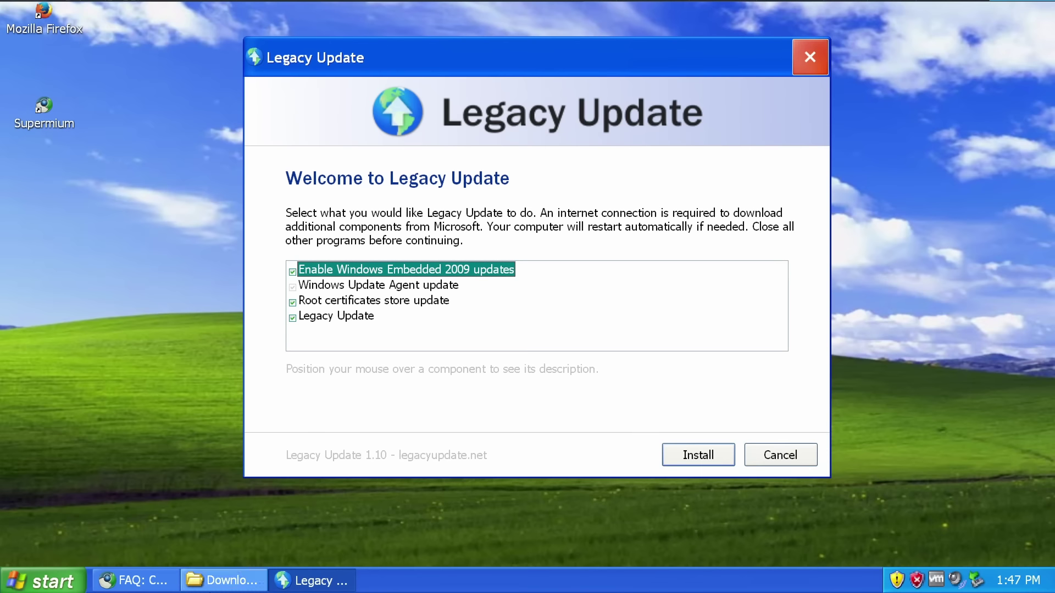
left_click(223, 581)
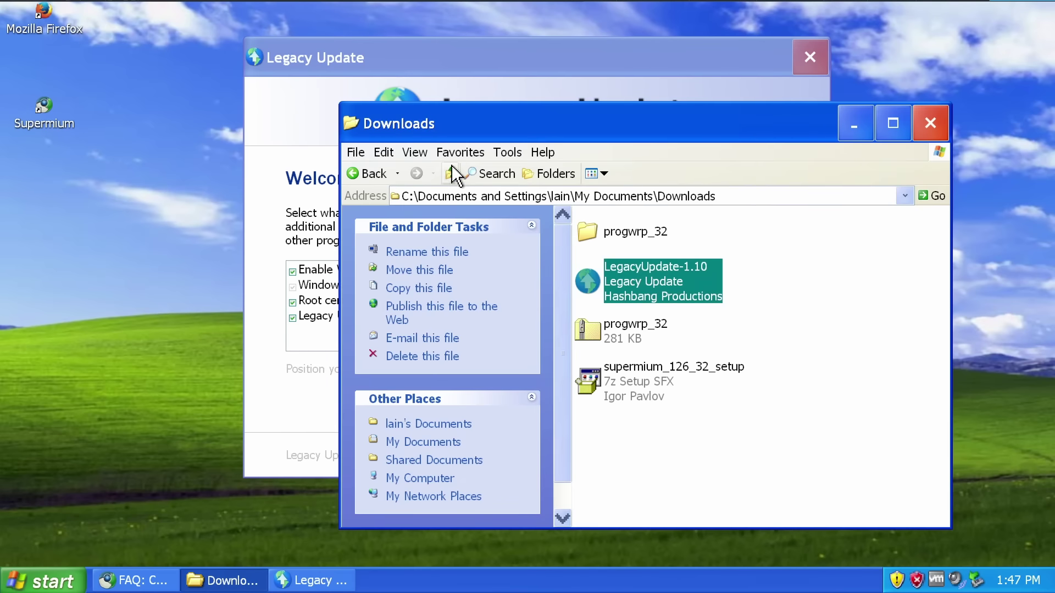
- View the general system properties of My Computer, including Windows version, processor and memory, then close them
left_click(44, 581)
right_click(317, 300)
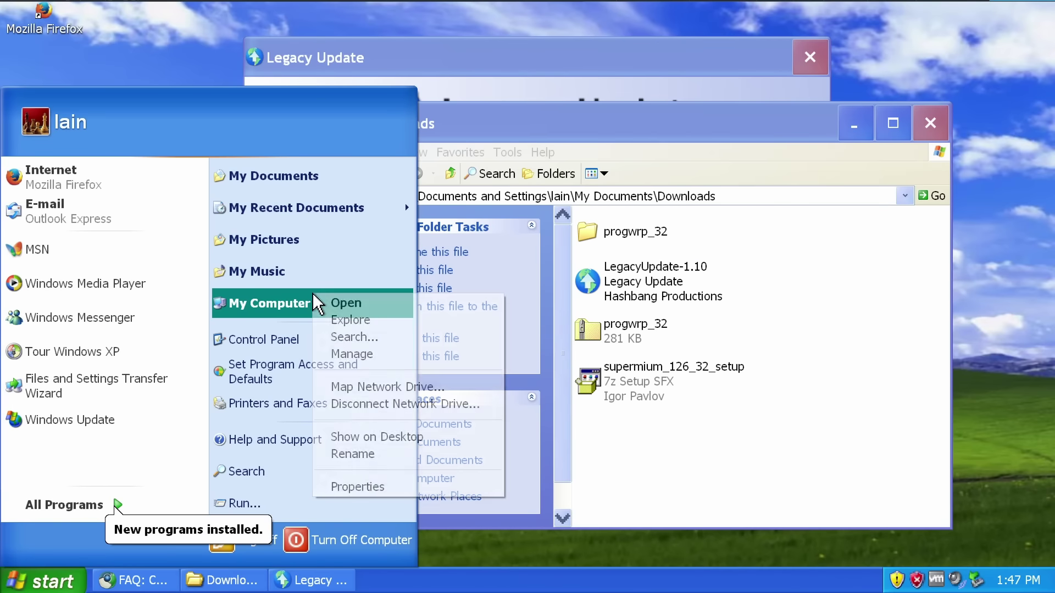
left_click(377, 487)
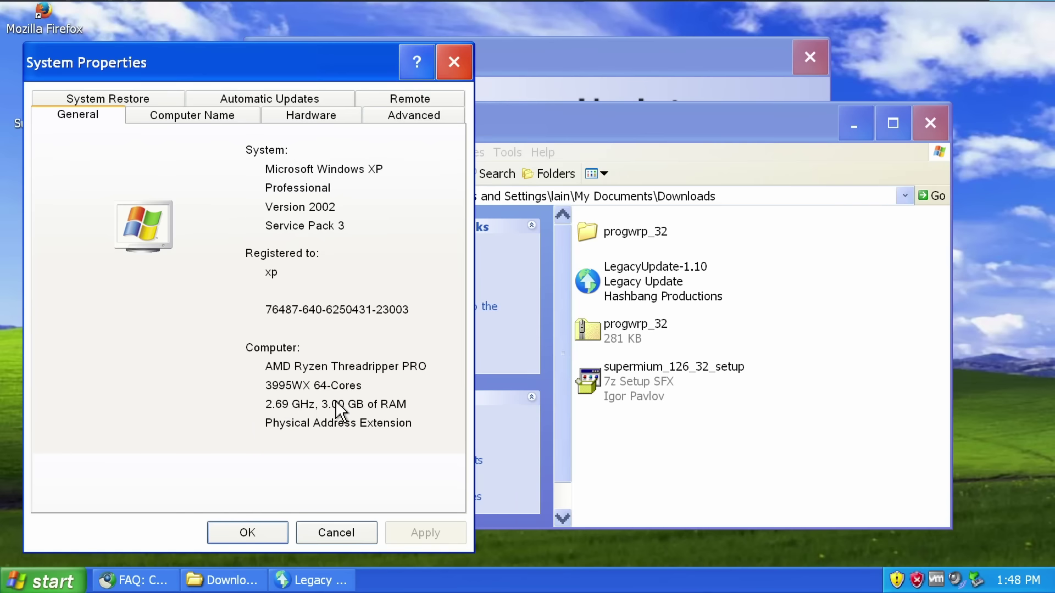
left_click(318, 528)
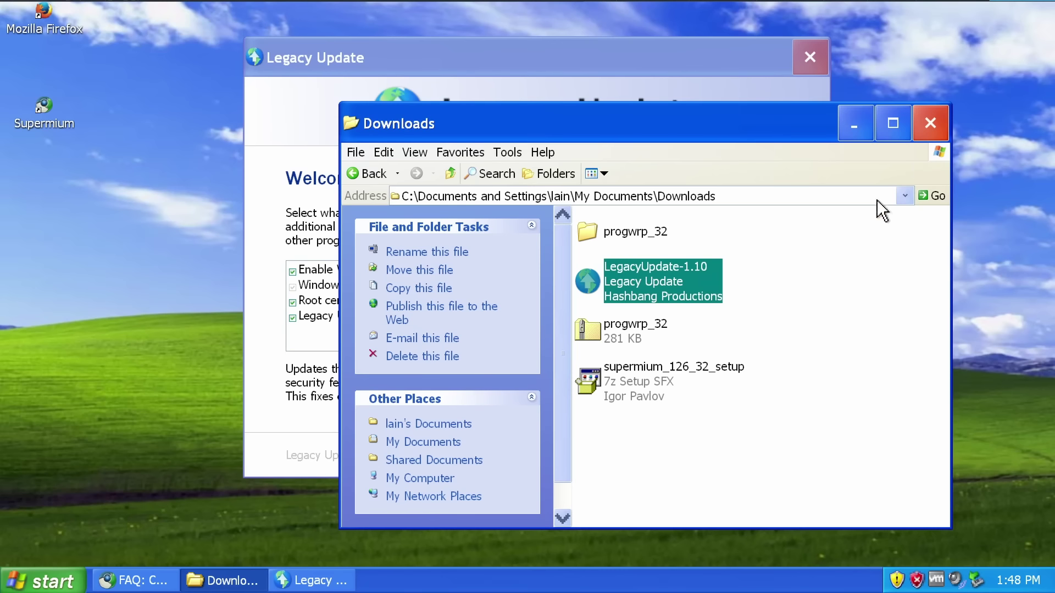
- Close the Downloads folder and install Legacy Update with the preselected components
left_click(929, 123)
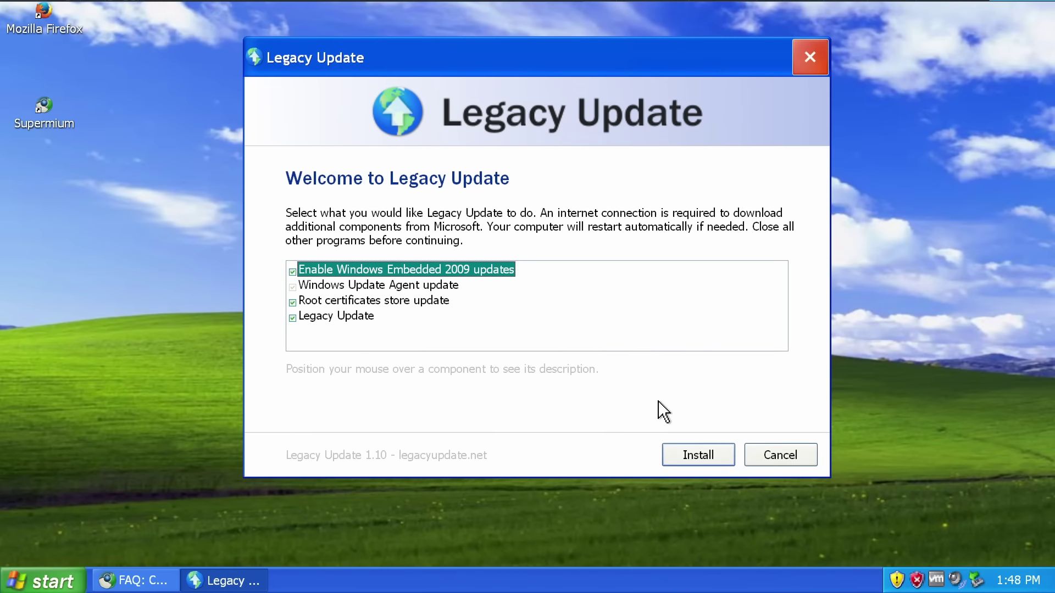
left_click(693, 454)
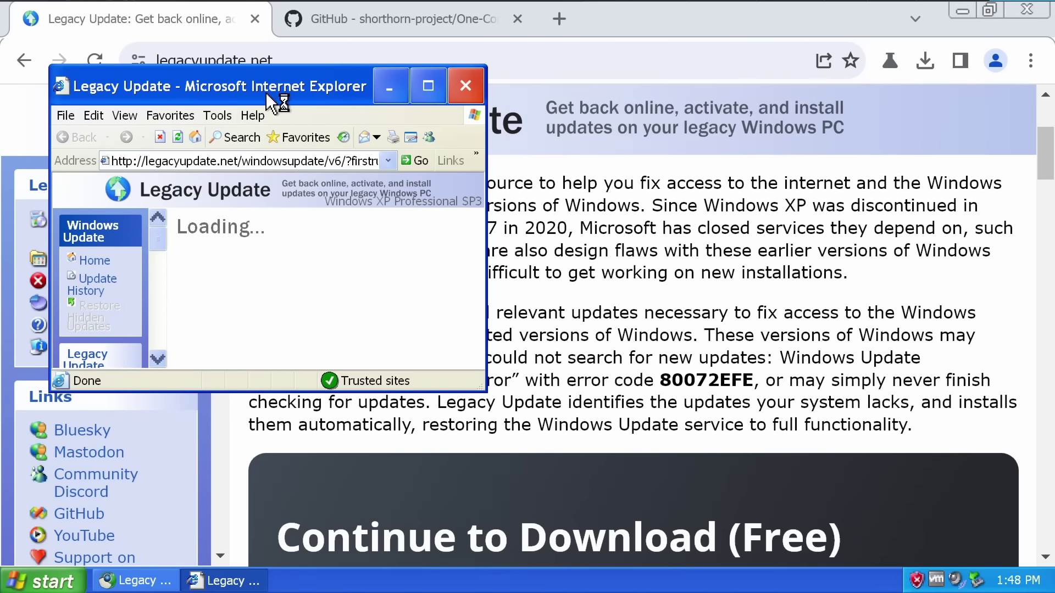
- Maximize the Legacy Update site's Internet Explorer window and start downloading and installing the required Windows Update components
left_click_drag(272, 73, 498, 73)
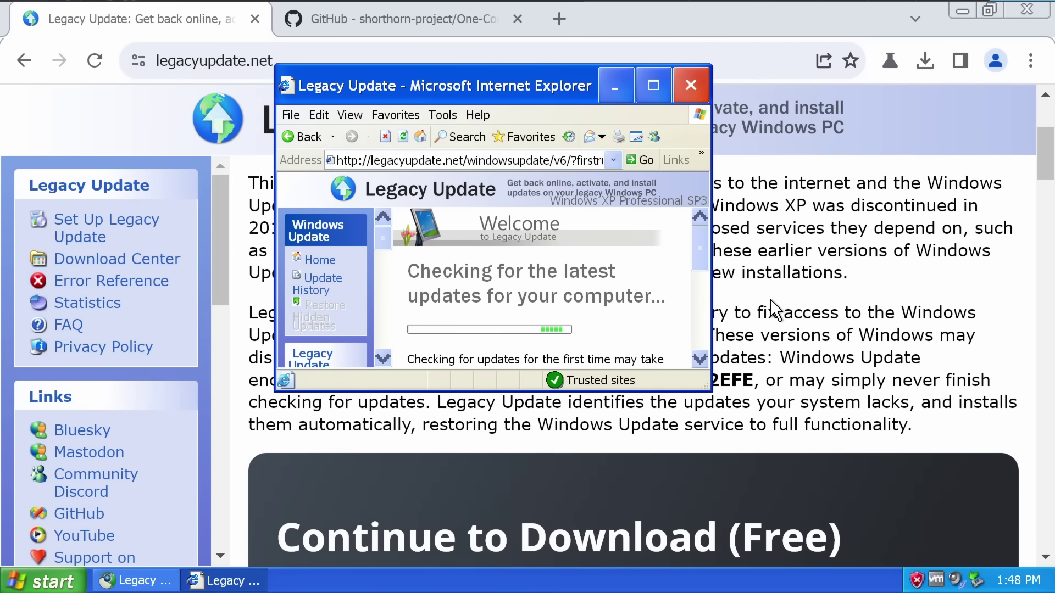
left_click(648, 88)
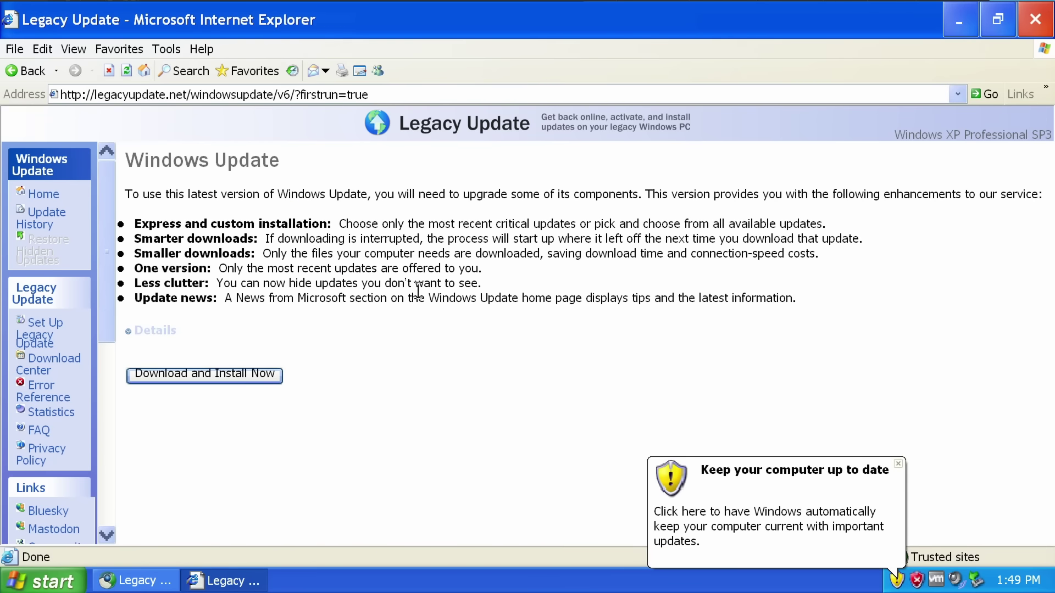
left_click(221, 374)
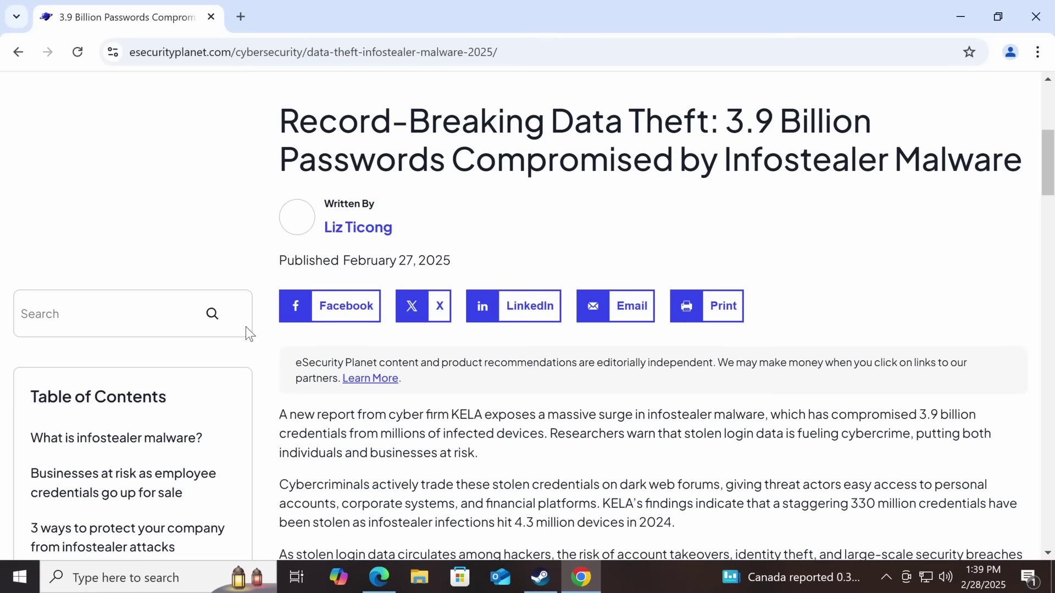
- Read the eSecurity Planet article about infostealer malware down to the advice on protecting companies
scroll(245, 327, "down", 9)
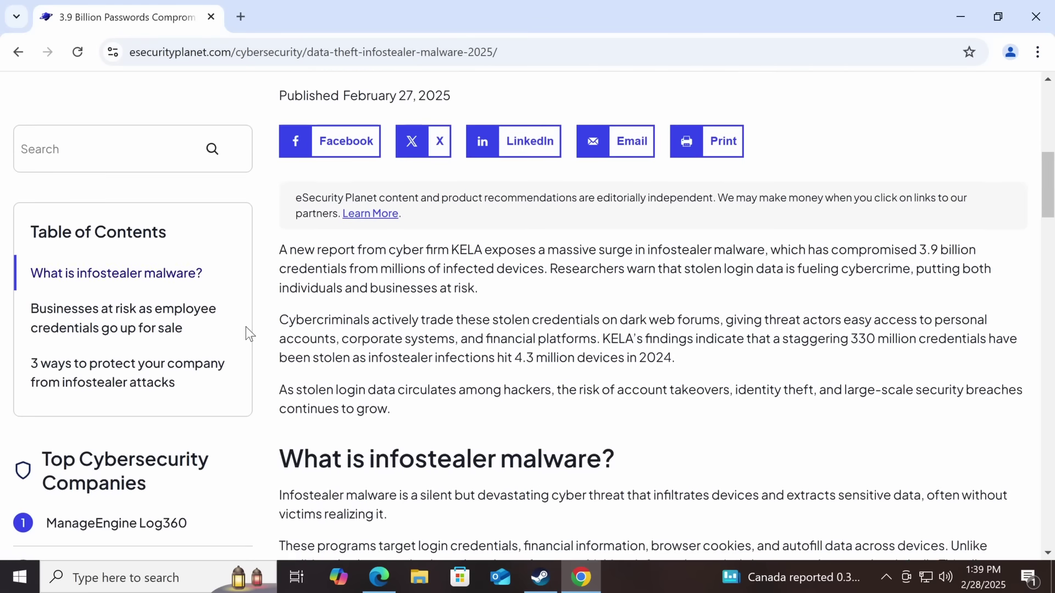
scroll(246, 328, "down", 8)
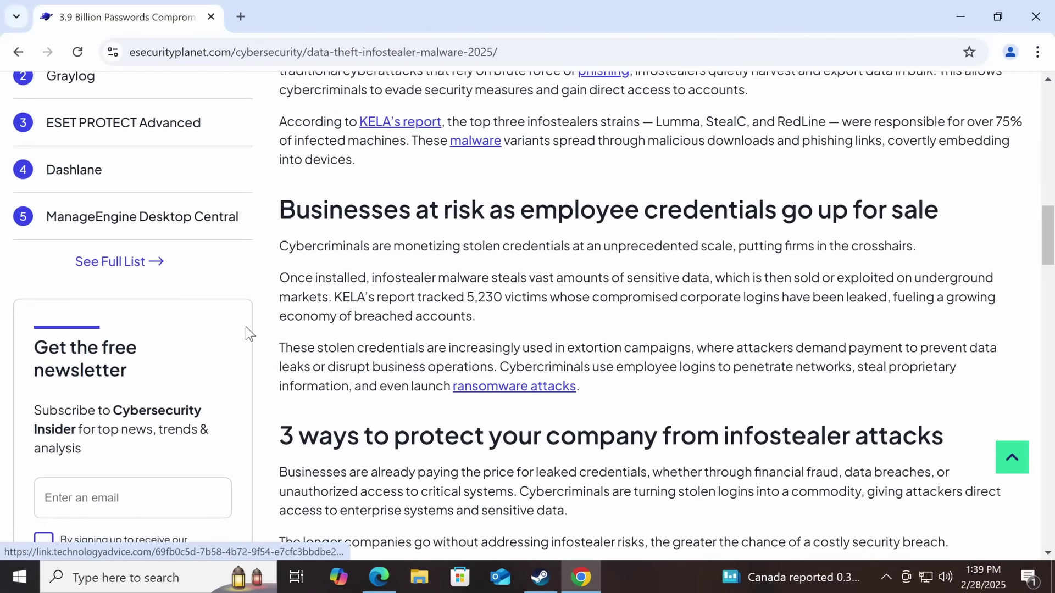
scroll(246, 330, "down", 6)
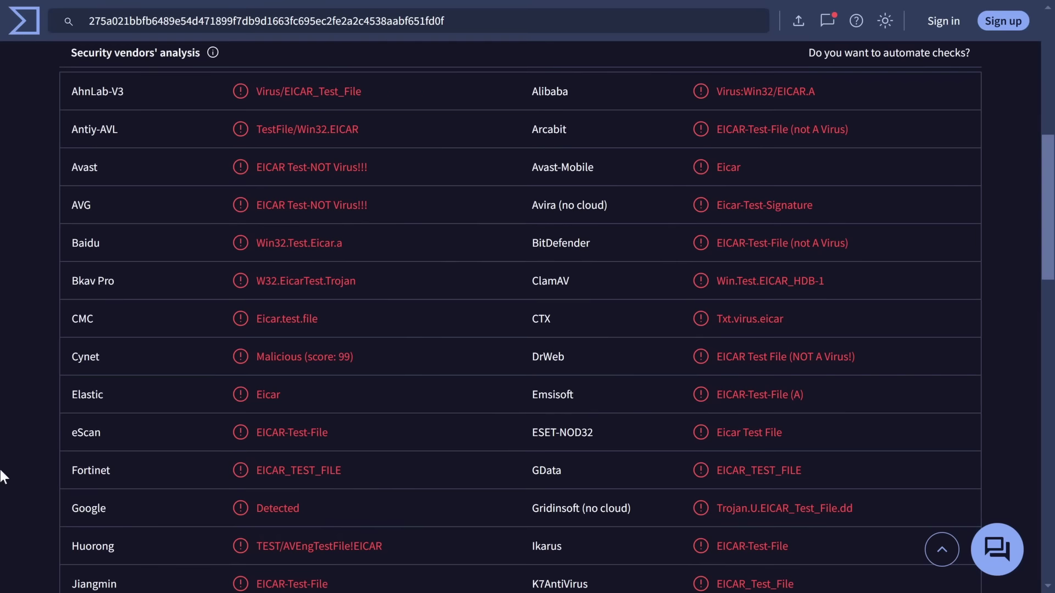
- Review the security vendors' analysis of the EICAR test file on VirusTotal
scroll(10, 363, "down", 9)
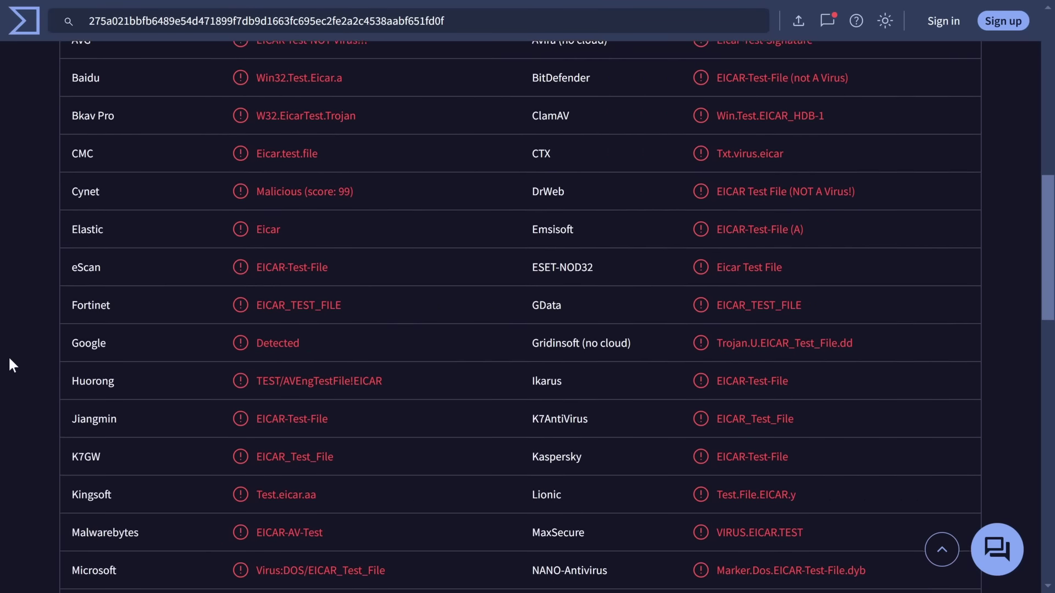
scroll(11, 365, "down", 2)
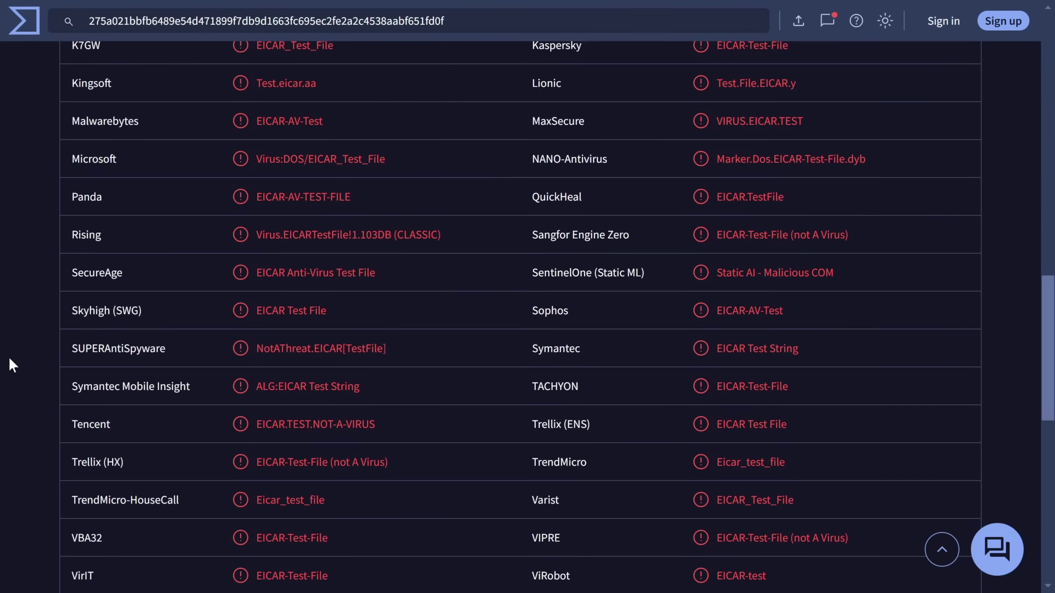
scroll(9, 359, "down", 4)
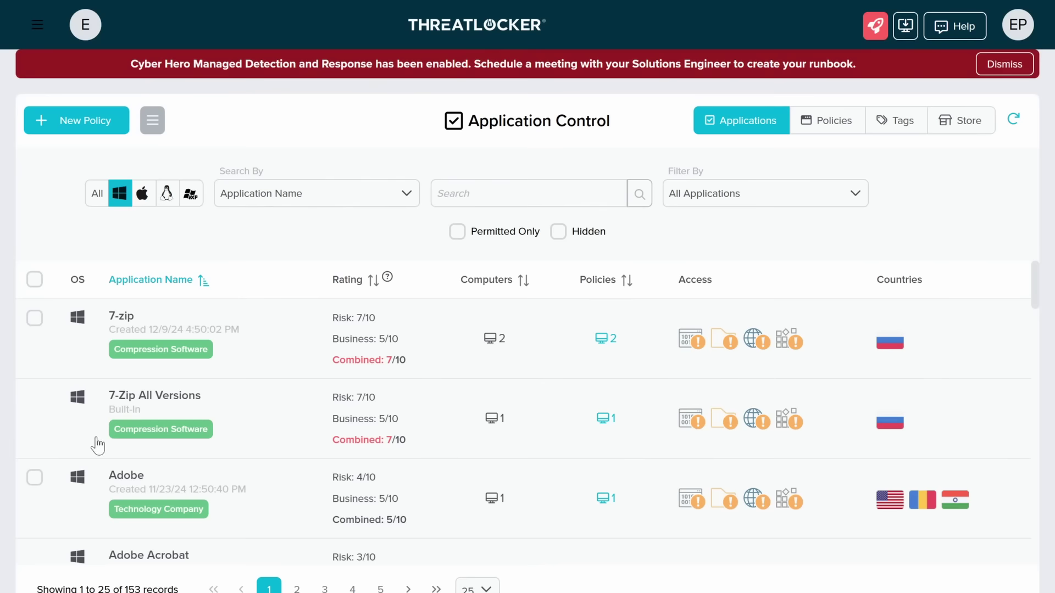
- Browse the Windows applications in ThreatLocker's Application Control list, with their ratings, access and countries
scroll(98, 440, "down", 6)
scroll(490, 414, "down", 8)
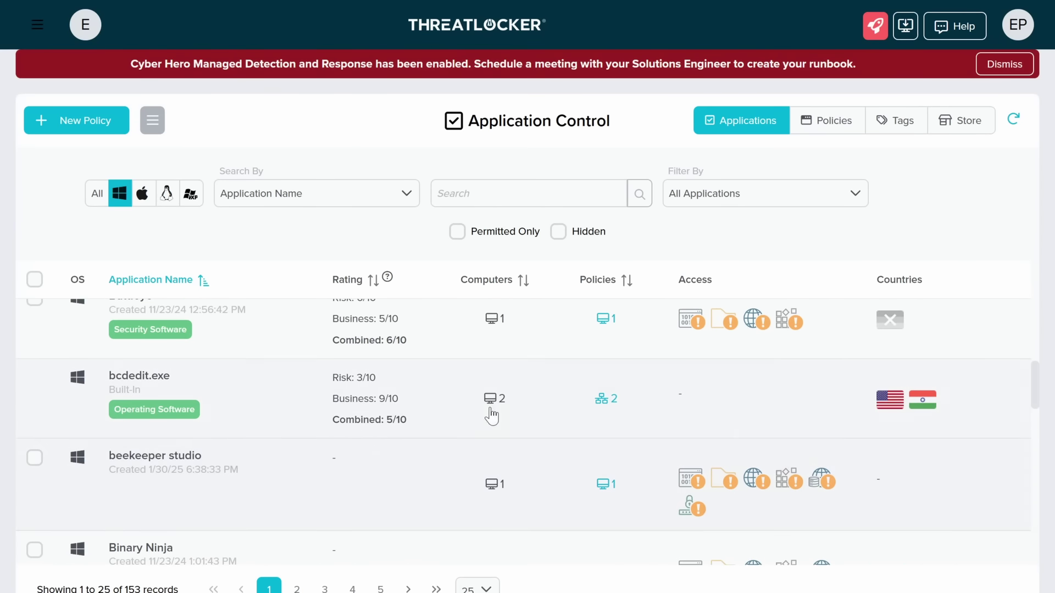
scroll(523, 414, "down", 7)
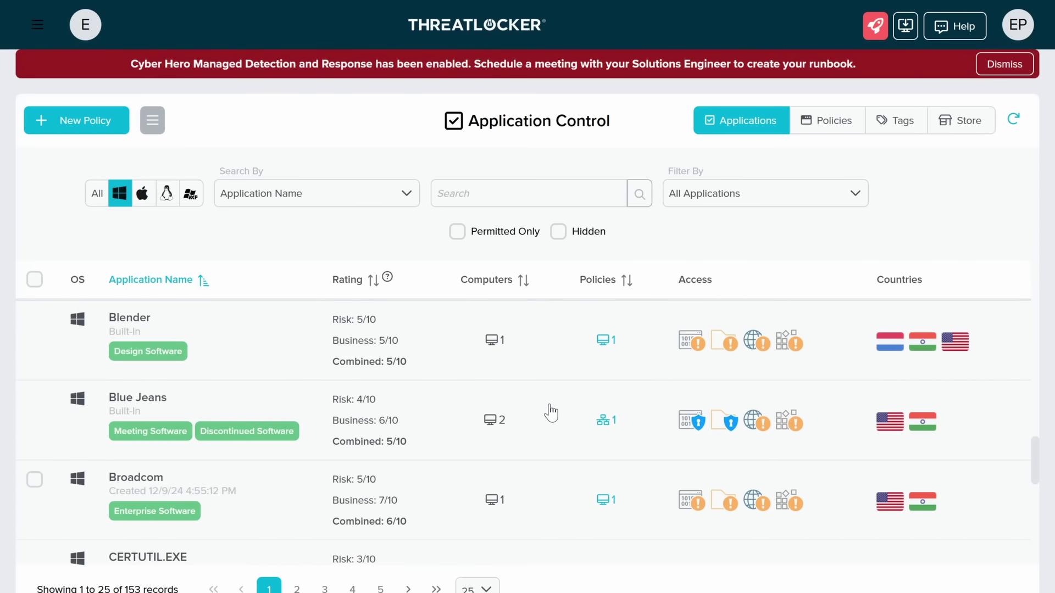
scroll(548, 411, "down", 6)
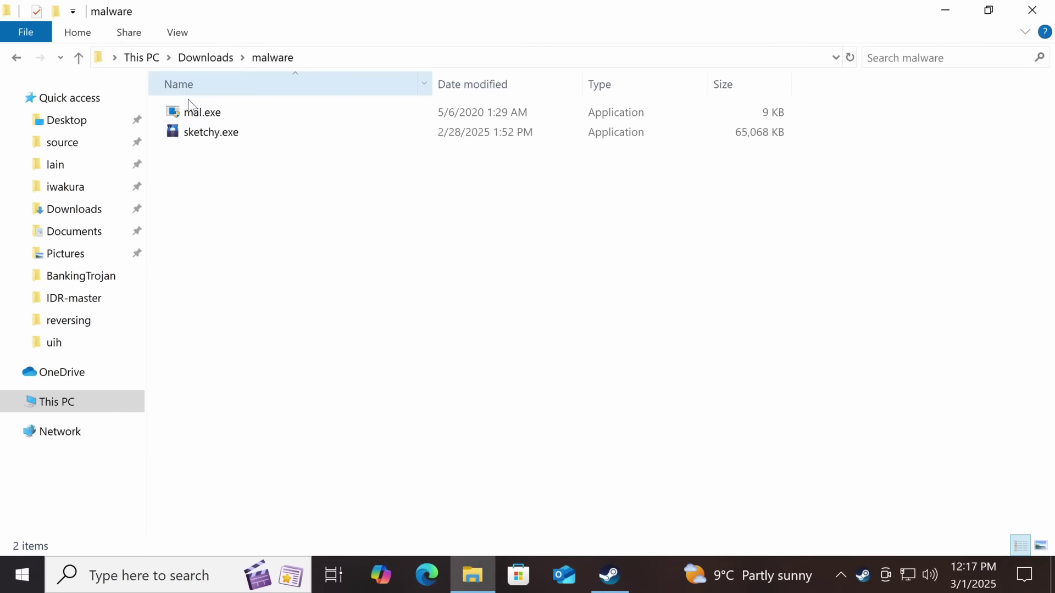
- Run sketchy.exe from the malware folder in Downloads
double_click(210, 133)
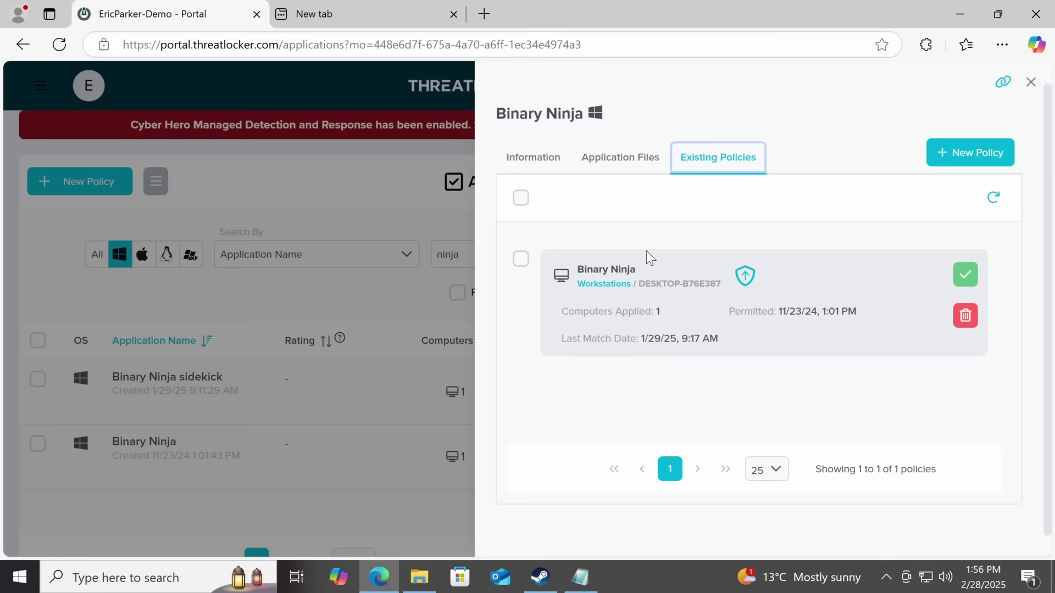
- Open the existing Binary Ninja policy in ThreatLocker and change its action to Permit with Ringfence
left_click(606, 272)
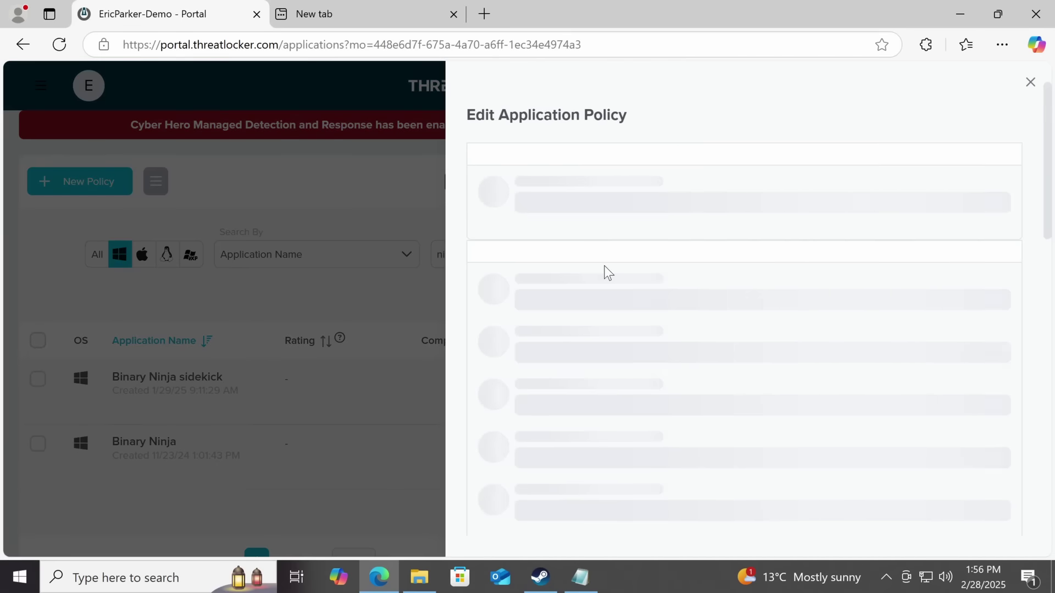
scroll(765, 255, "down", 6)
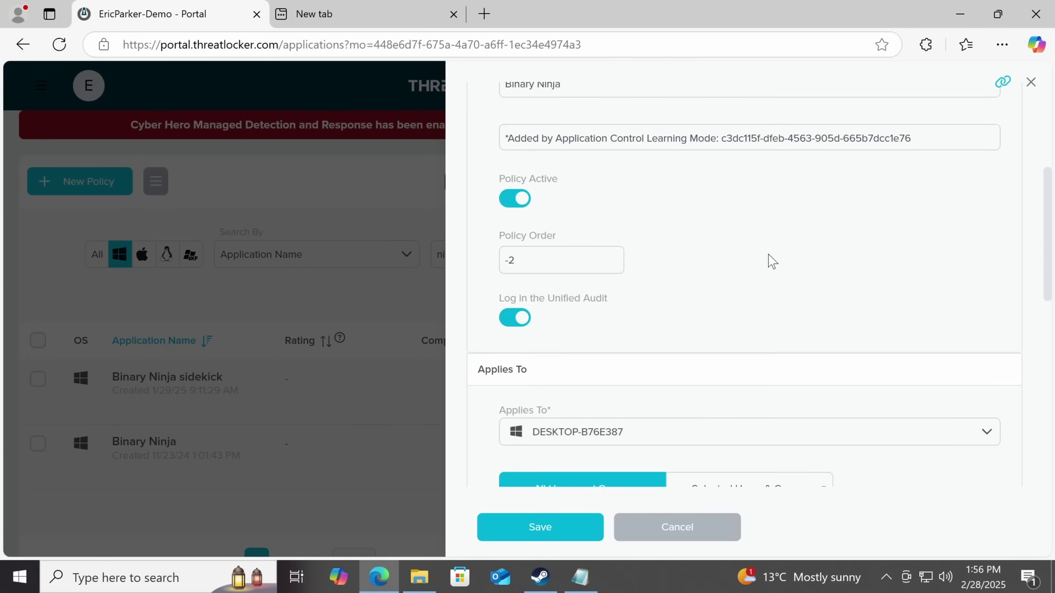
scroll(769, 261, "down", 7)
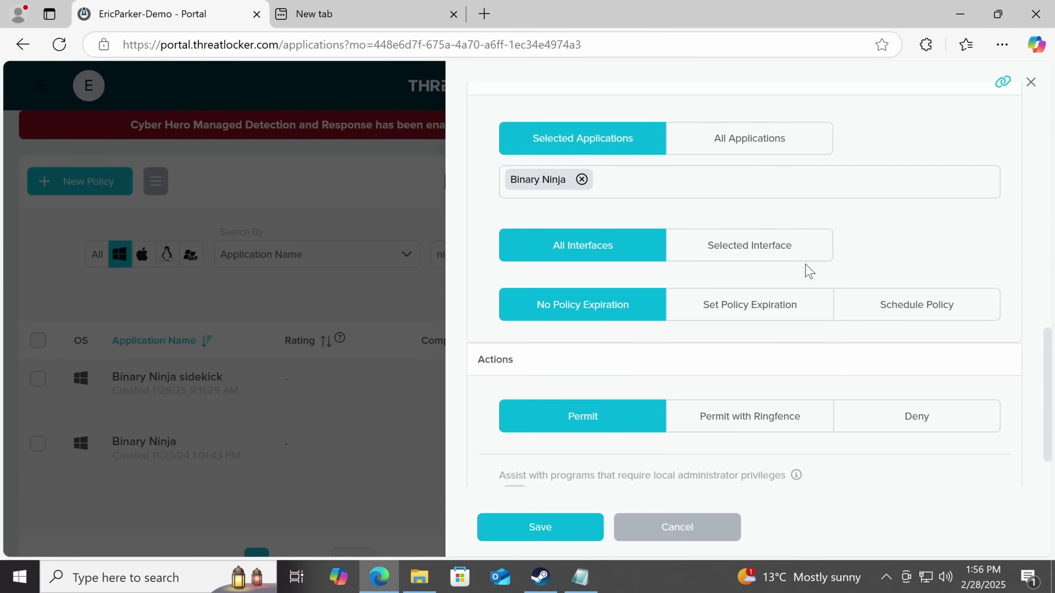
scroll(761, 277, "down", 2)
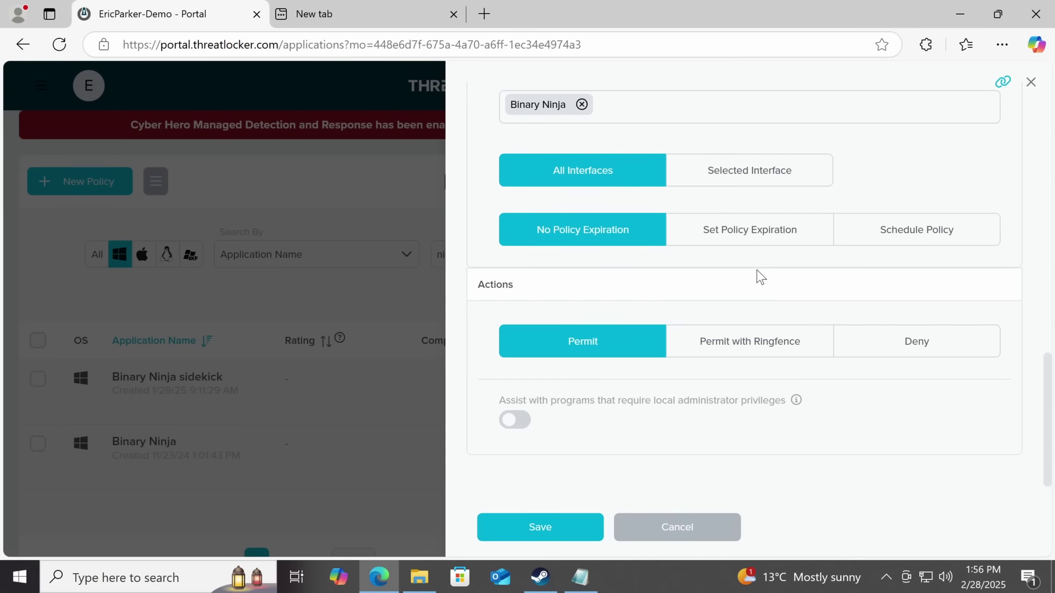
left_click(719, 350)
- Restrict Binary Ninja from interacting with other applications, accessing files and changing the registry, and open the action choices for registry exceptions
scroll(718, 352, "down", 2)
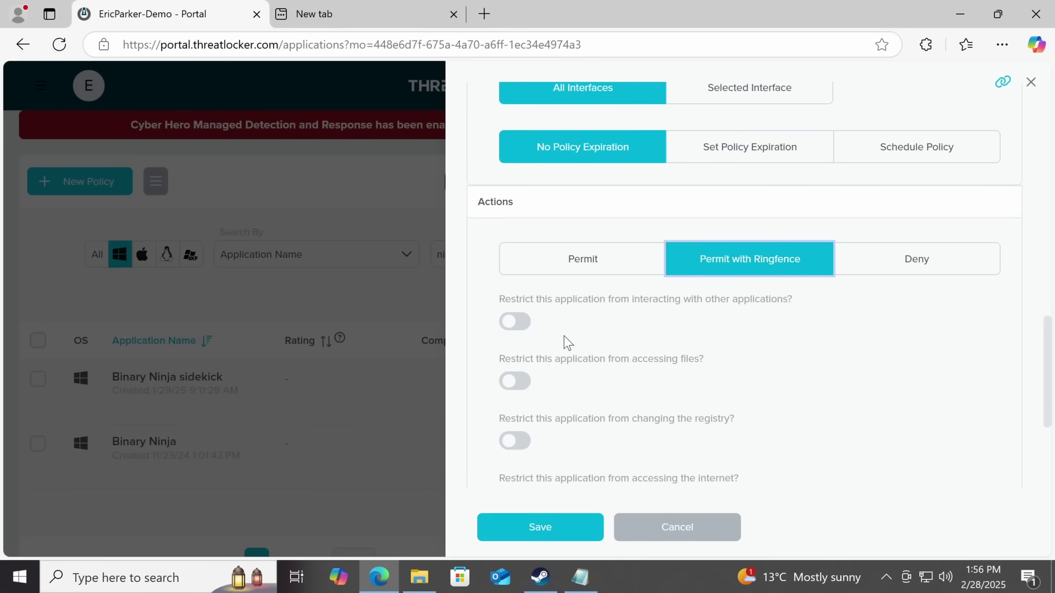
left_click(514, 322)
scroll(527, 357, "down", 2)
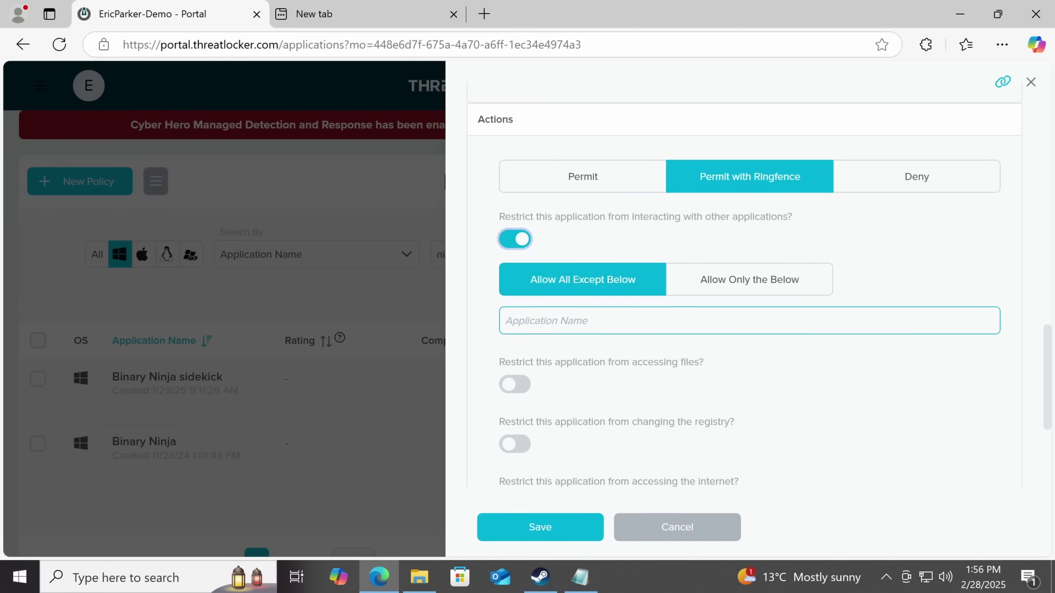
left_click(515, 385)
scroll(550, 391, "down", 3)
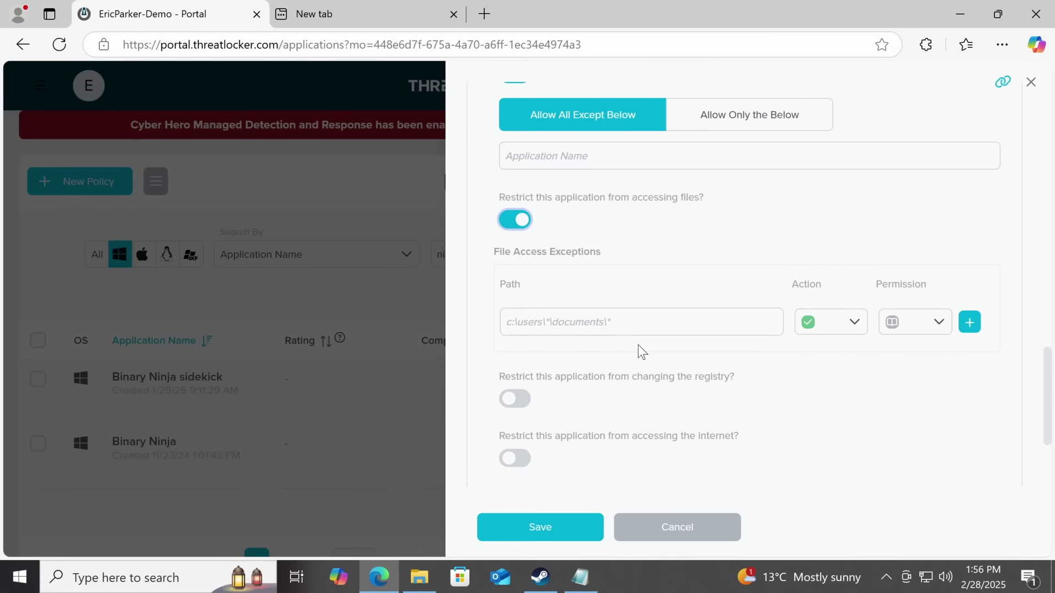
left_click(516, 399)
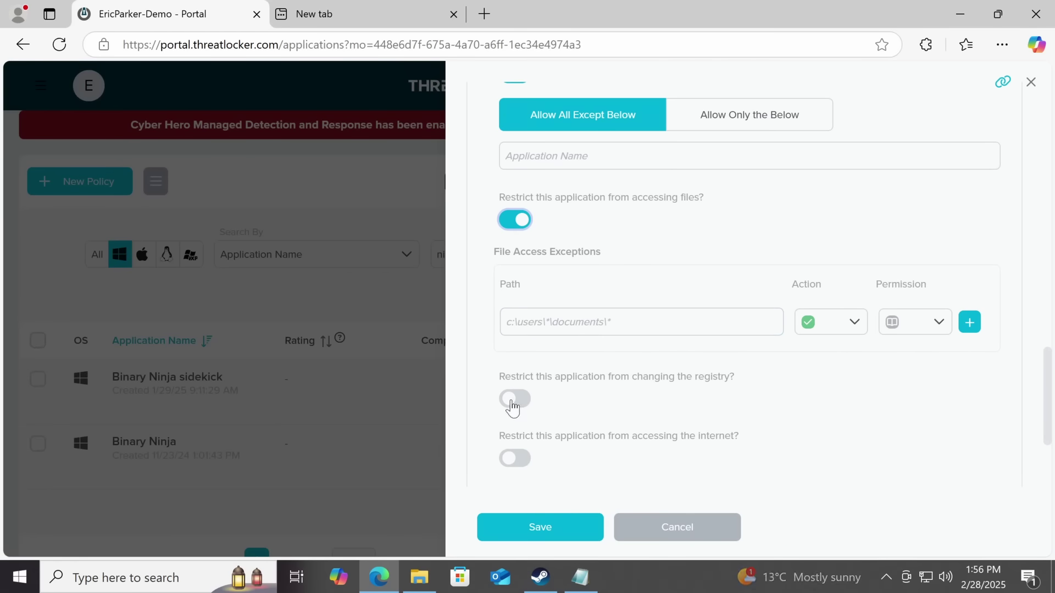
scroll(555, 395, "down", 1)
scroll(613, 379, "down", 1)
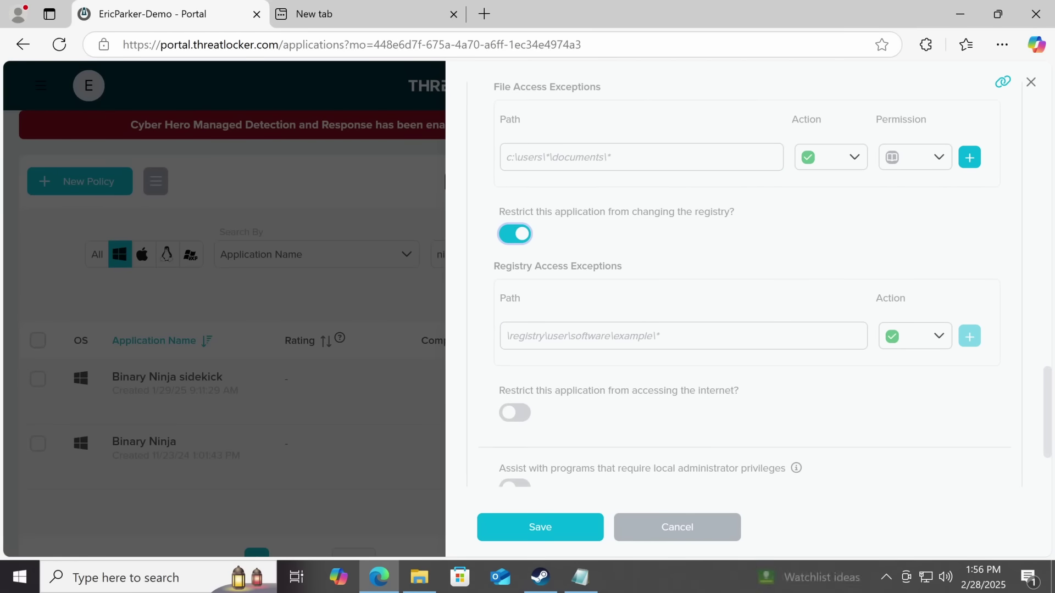
left_click(896, 334)
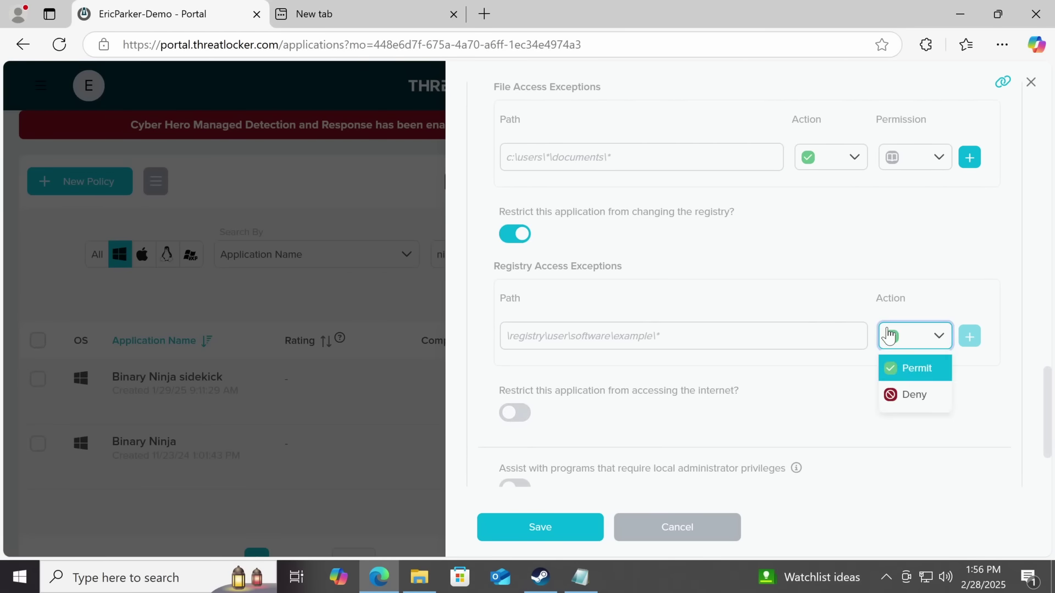
- Go to threatlocker.com/ericparker in Chrome
type("threatloc")
type("ker.com/ericparker")
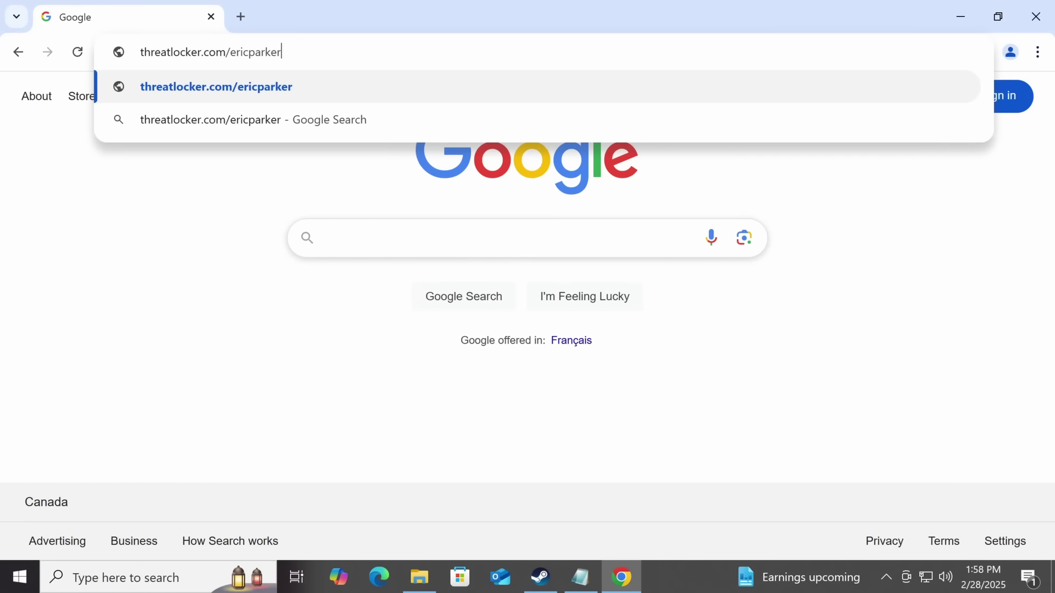
key("Return")
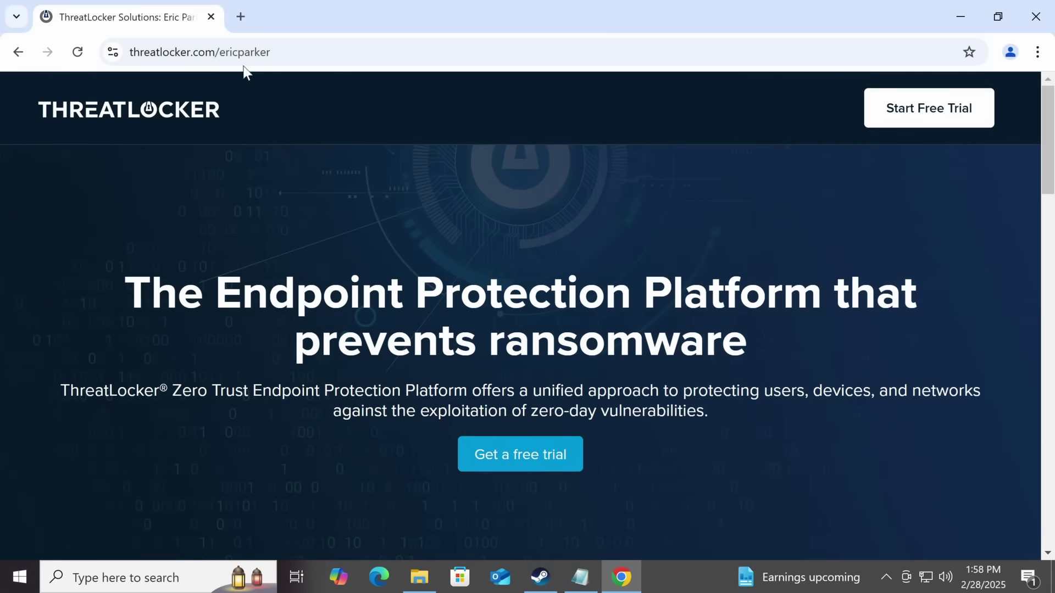
- Find the section on blocking exploits of known and unknown vulnerabilities and display its Malware information
scroll(575, 262, "down", 20)
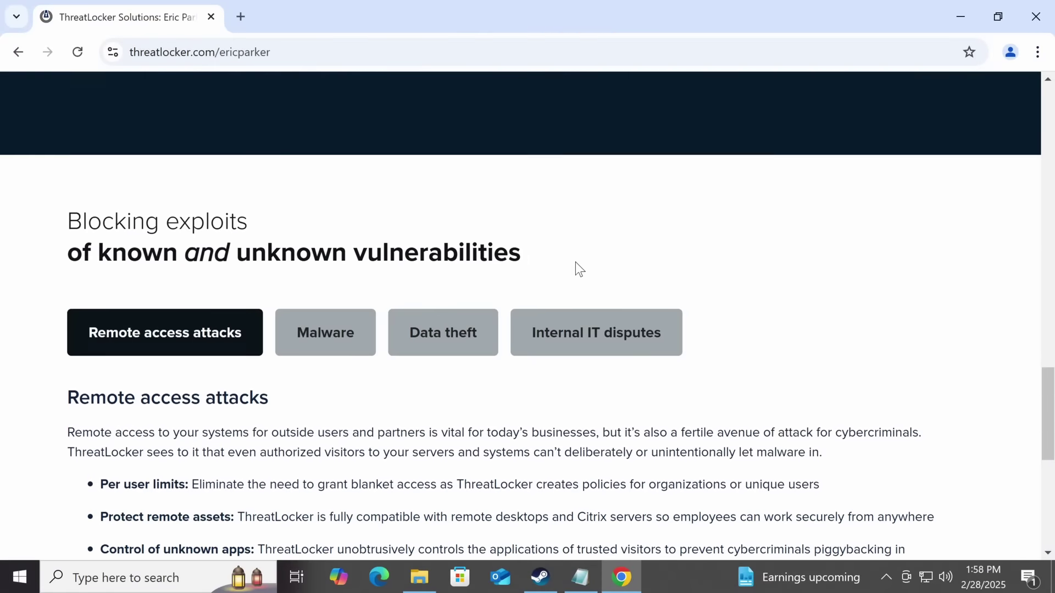
scroll(575, 264, "down", 2)
left_click(306, 250)
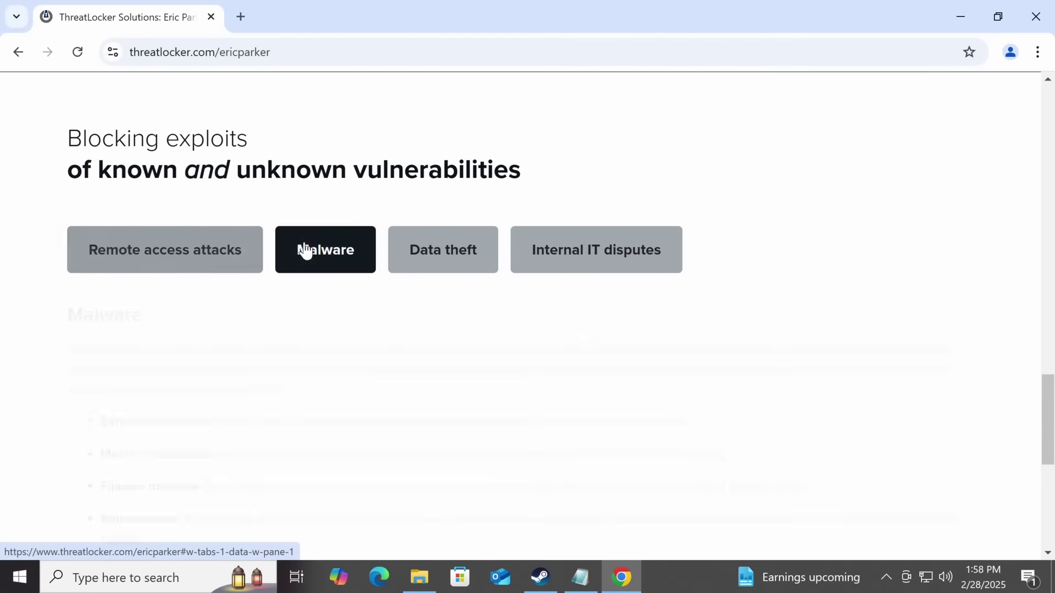
- View the Data theft and Internal IT disputes information and open the 30-day ThreatLocker trial request
left_click(456, 255)
left_click(592, 258)
scroll(592, 257, "down", 5)
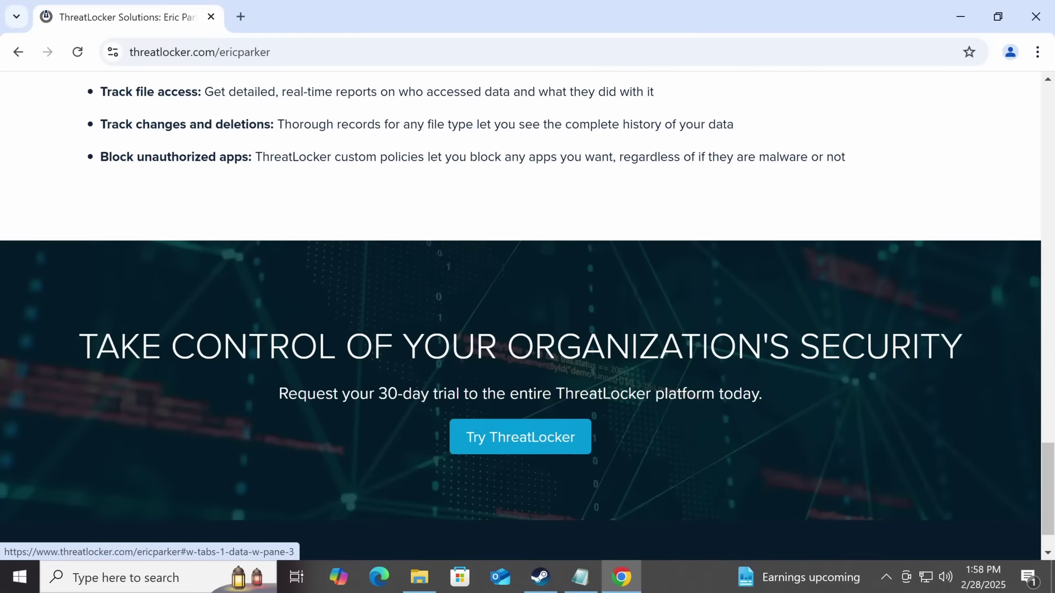
left_click(519, 448)
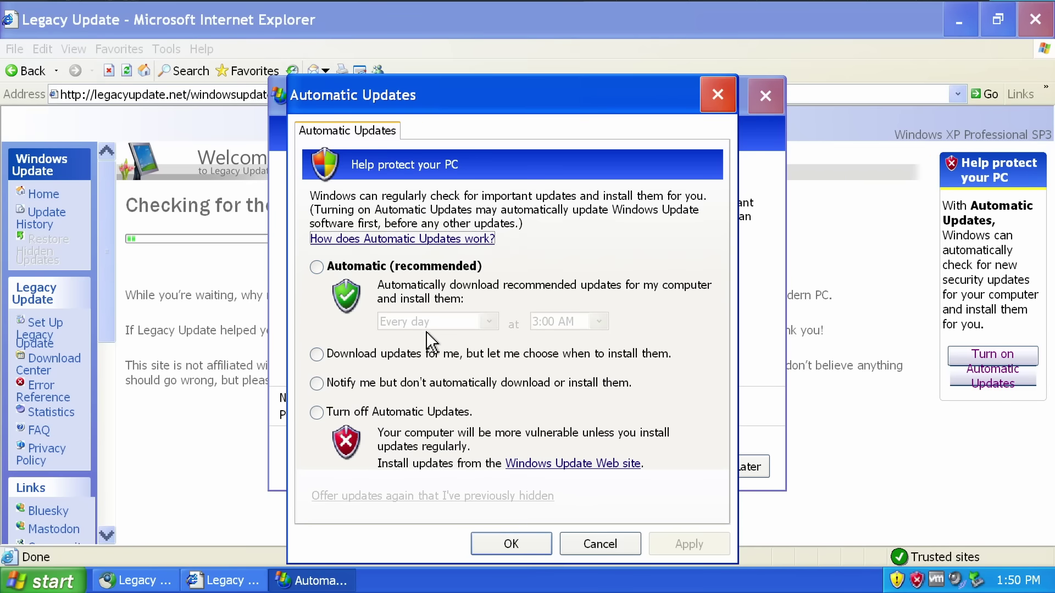
- Set Automatic Updates to notify without downloading or installing, and start installing the high-priority updates from Legacy Update
left_click(414, 383)
left_click(507, 541)
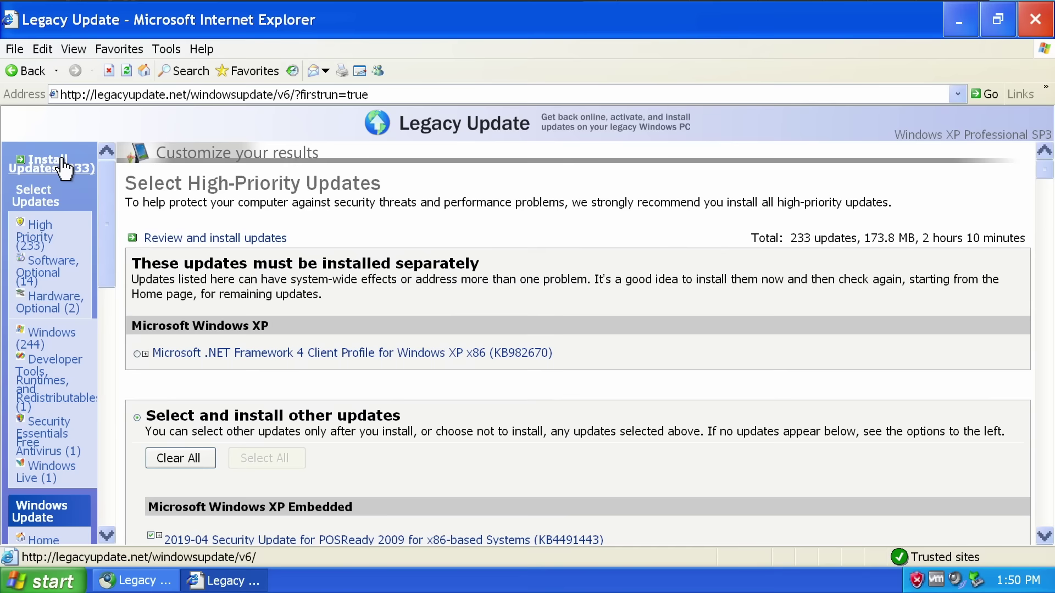
left_click(62, 163)
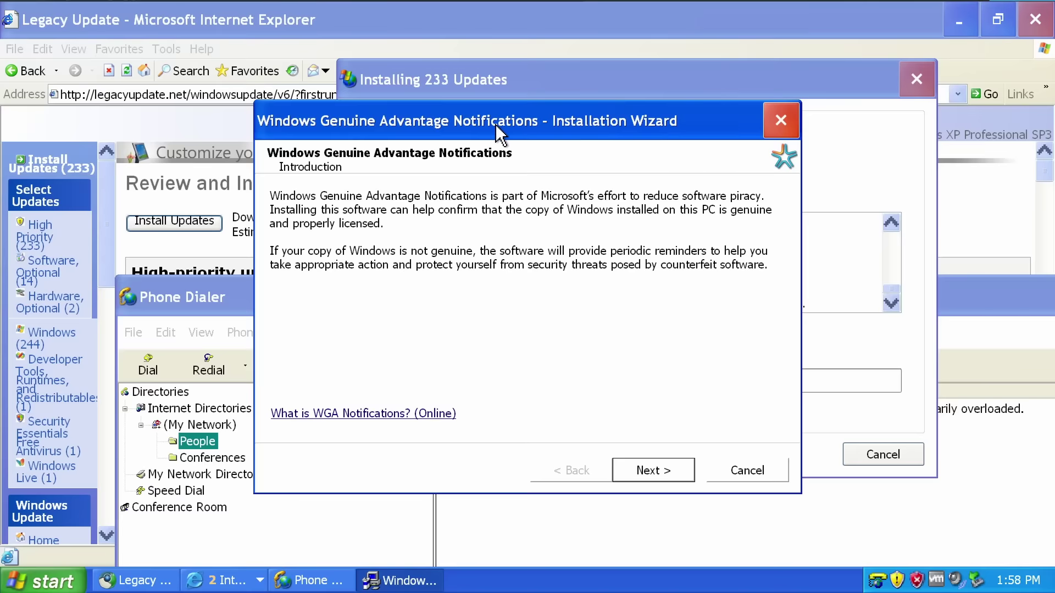
- Install Windows Genuine Advantage Notifications through its installation wizard
mouse_move(499, 130)
left_mouse_down()
mouse_move(542, 127)
mouse_move(500, 111)
mouse_move(566, 114)
mouse_move(489, 113)
left_mouse_up()
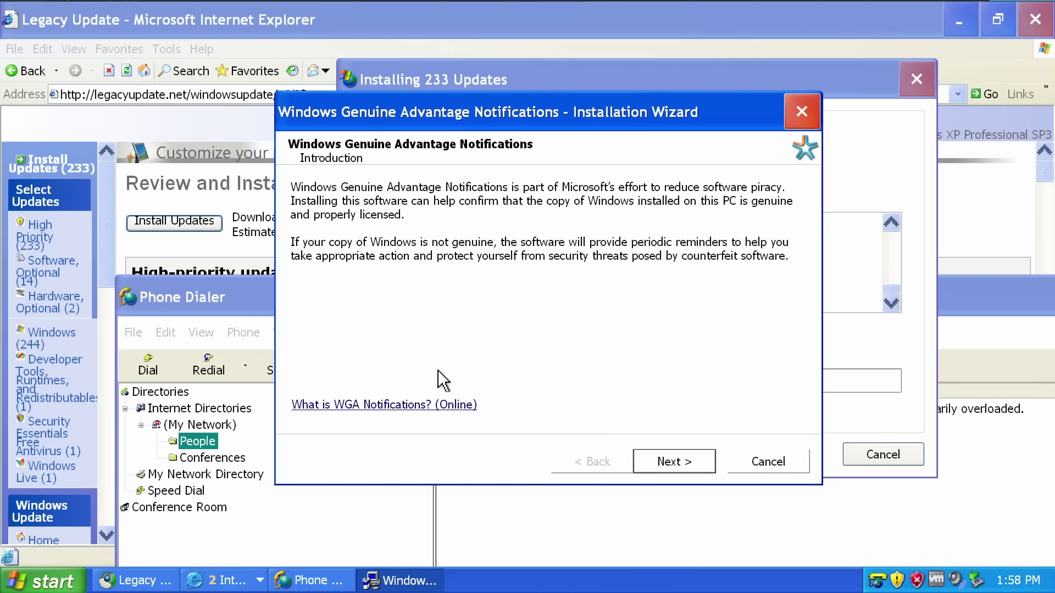
left_click(666, 461)
left_click(624, 410)
left_click(661, 459)
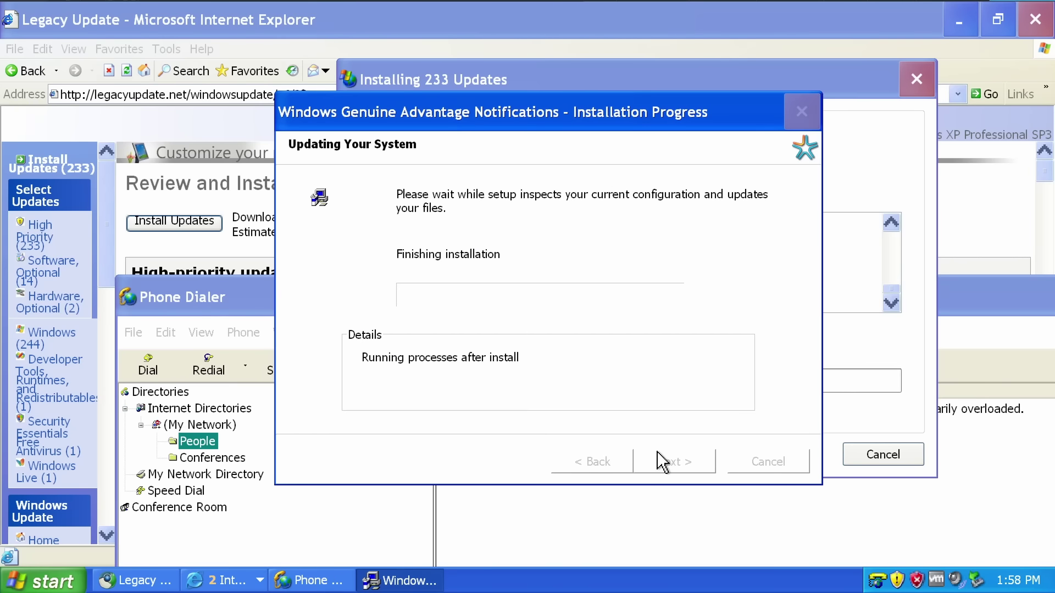
left_click_drag(585, 112, 488, 100)
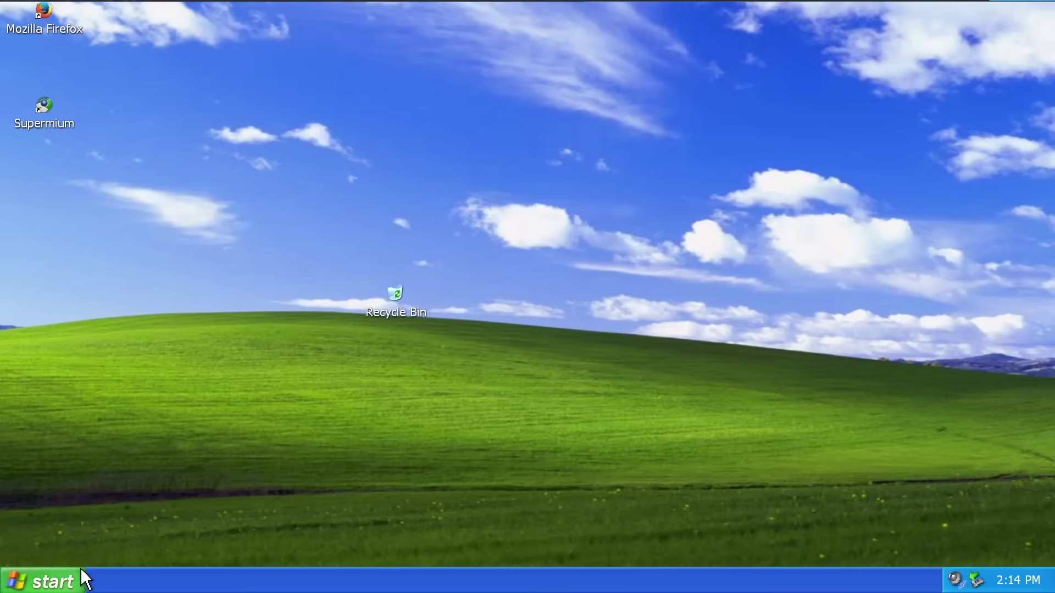
- Display the system properties of My Computer
left_click(83, 580)
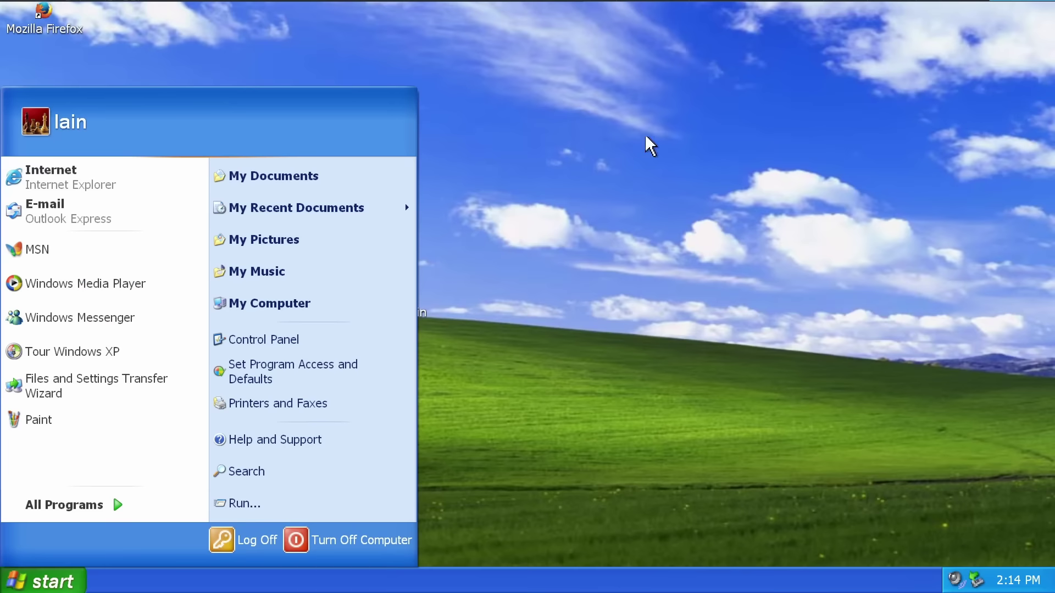
right_click(346, 302)
left_click(393, 486)
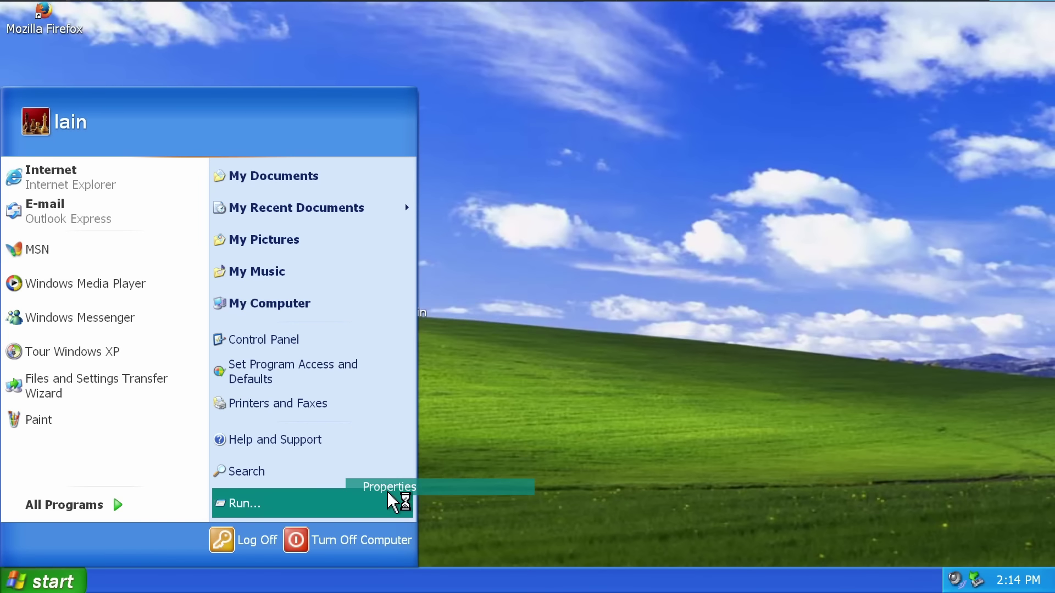
left_click(655, 306)
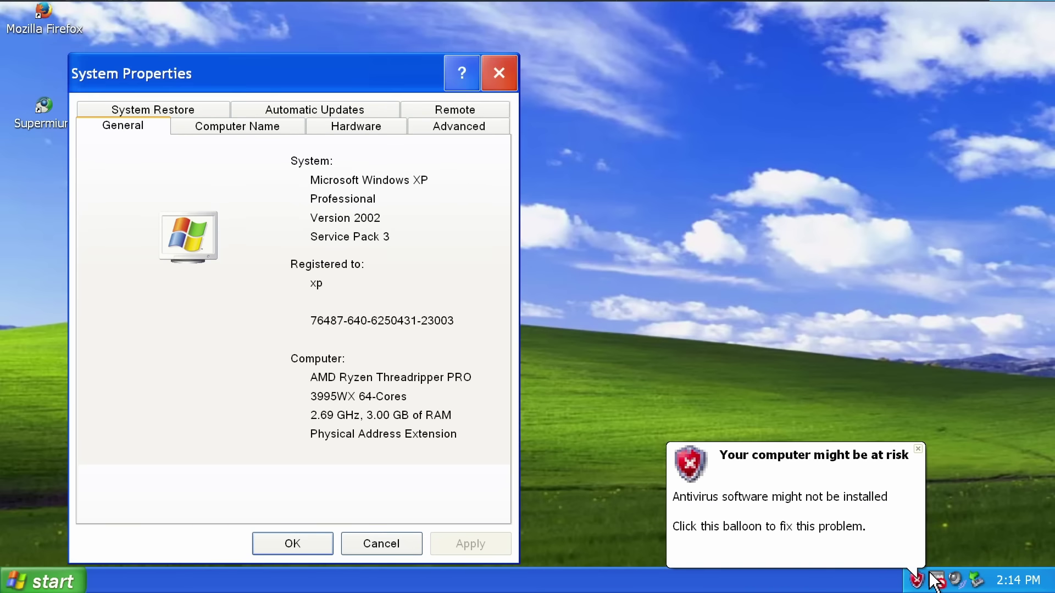
- Open Windows Security Center from the antivirus alert, review the virus protection notes and close it
left_click(780, 516)
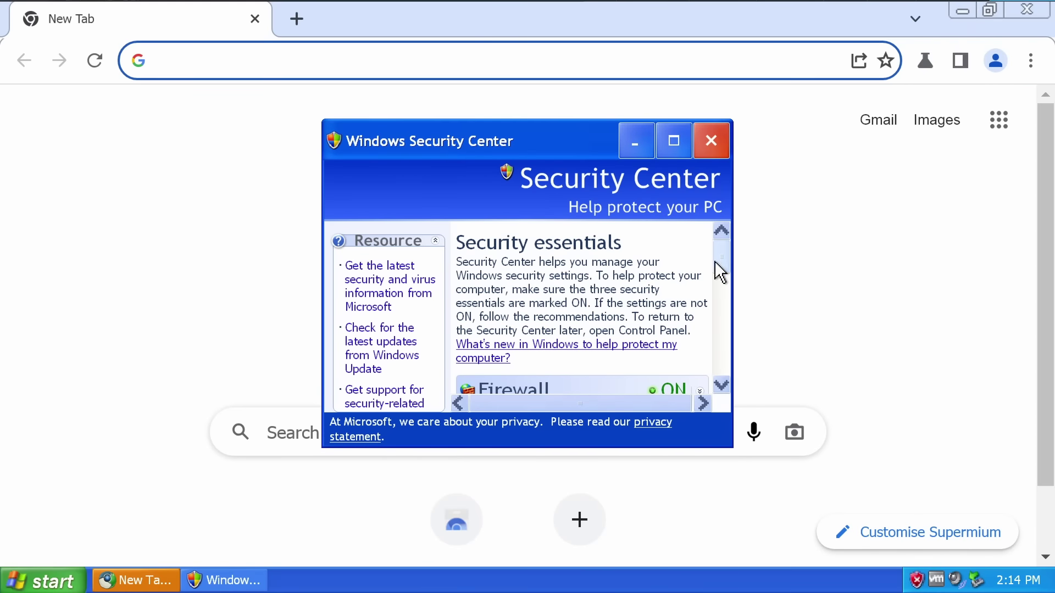
left_click_drag(716, 271, 706, 347)
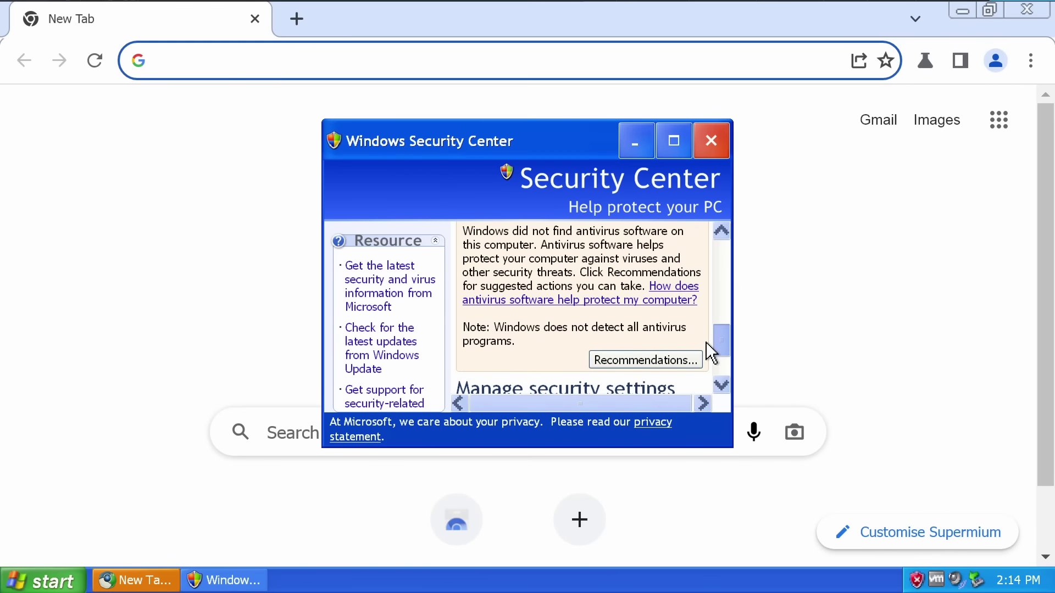
left_click(710, 141)
- Look through the list of all installed programs and close it again
left_click(41, 581)
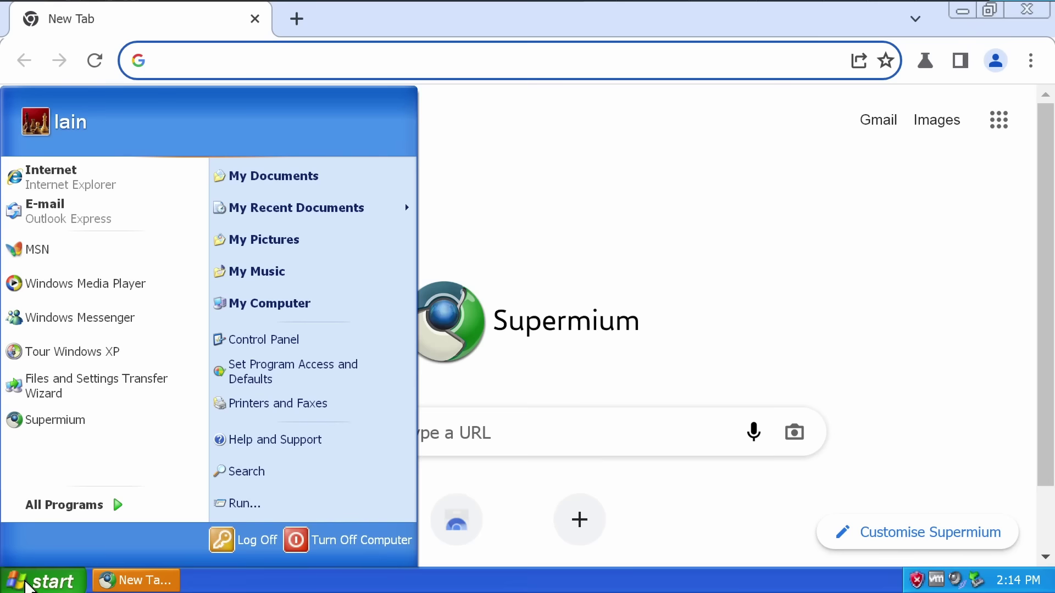
mouse_move(88, 514)
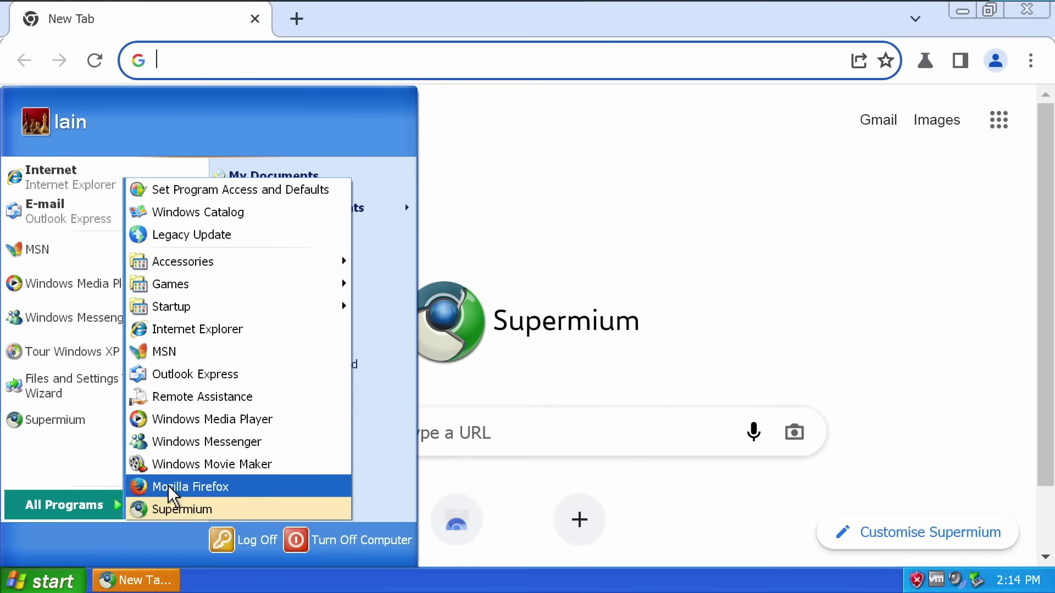
left_click(492, 150)
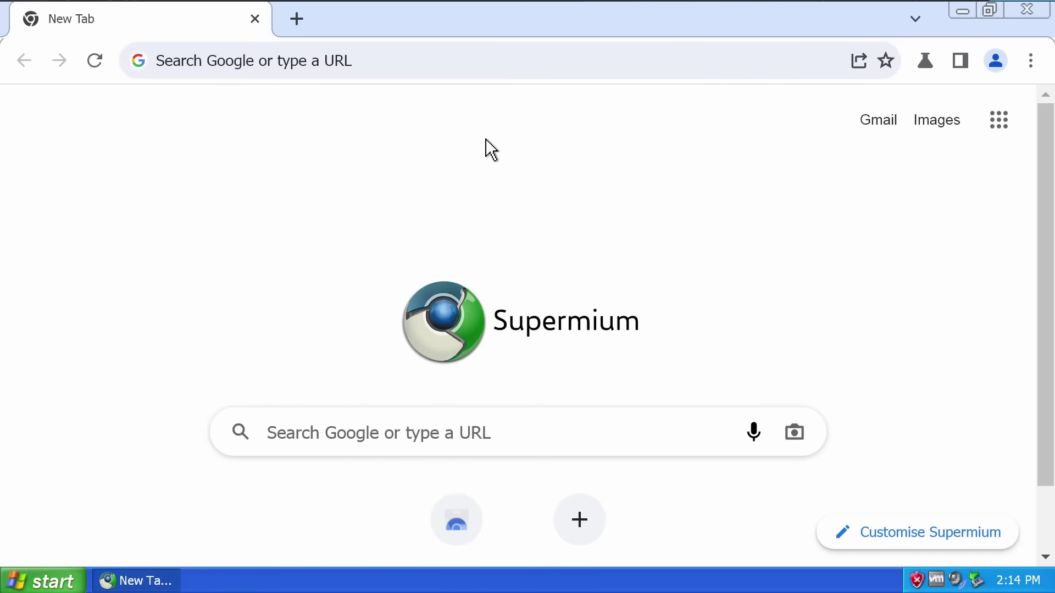
- Go to the github.com/shorthorn-project/One-Core-API-Binaries repository in Supermium
left_click(410, 50)
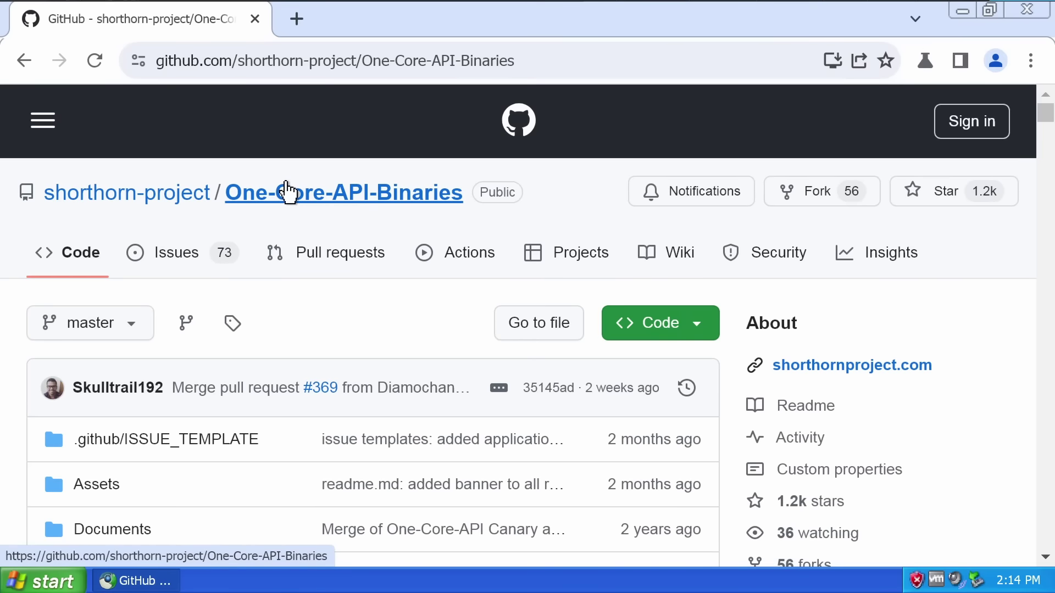
scroll(303, 193, "down", 1)
scroll(302, 193, "up", 1)
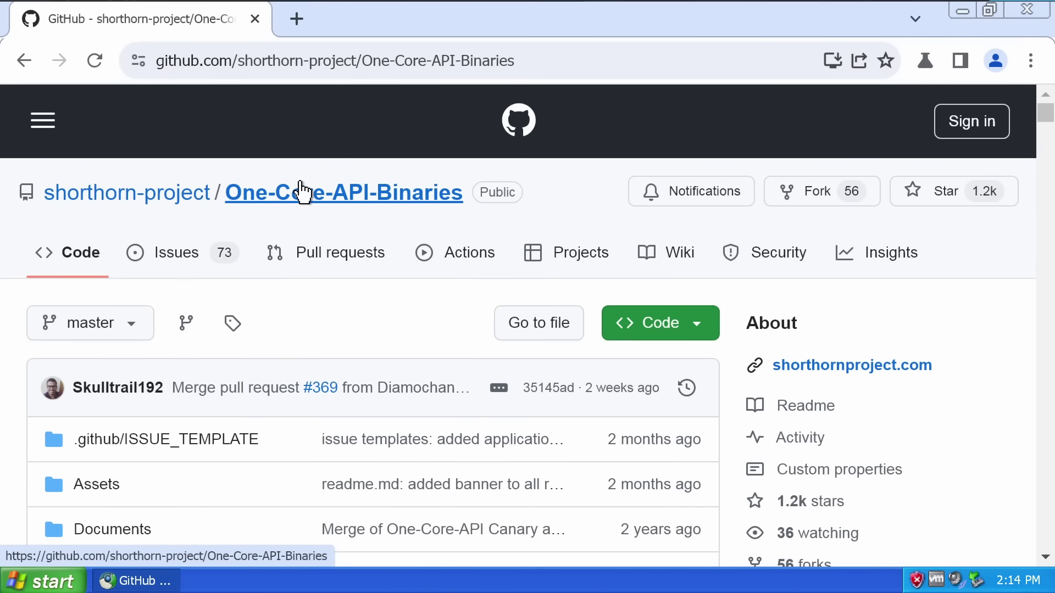
- Open the repository's linked website, shorthornproject.com, in a separate tab and view its introduction
middle_click(813, 366)
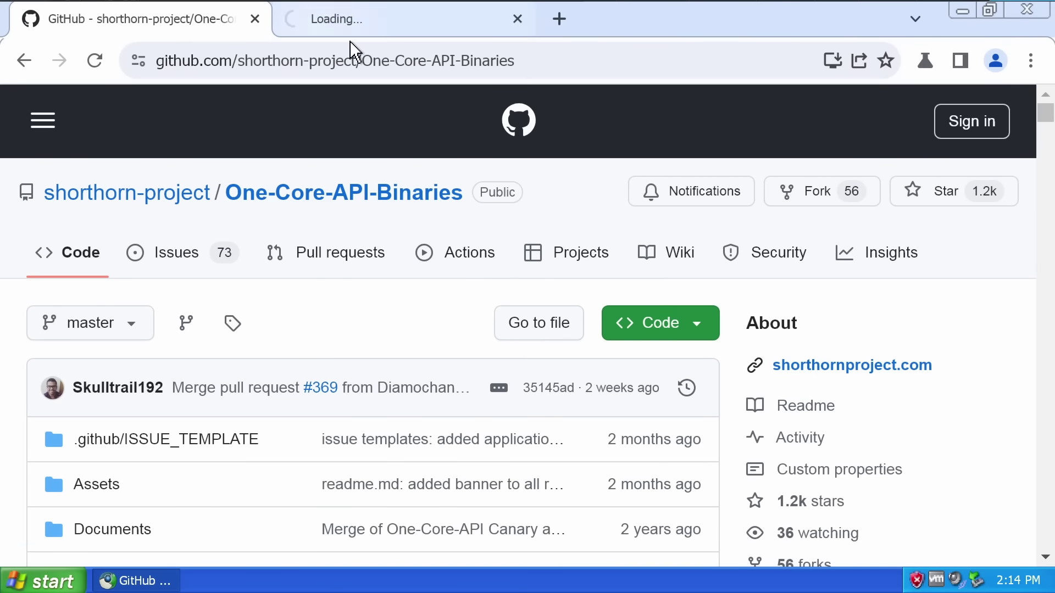
left_click(388, 25)
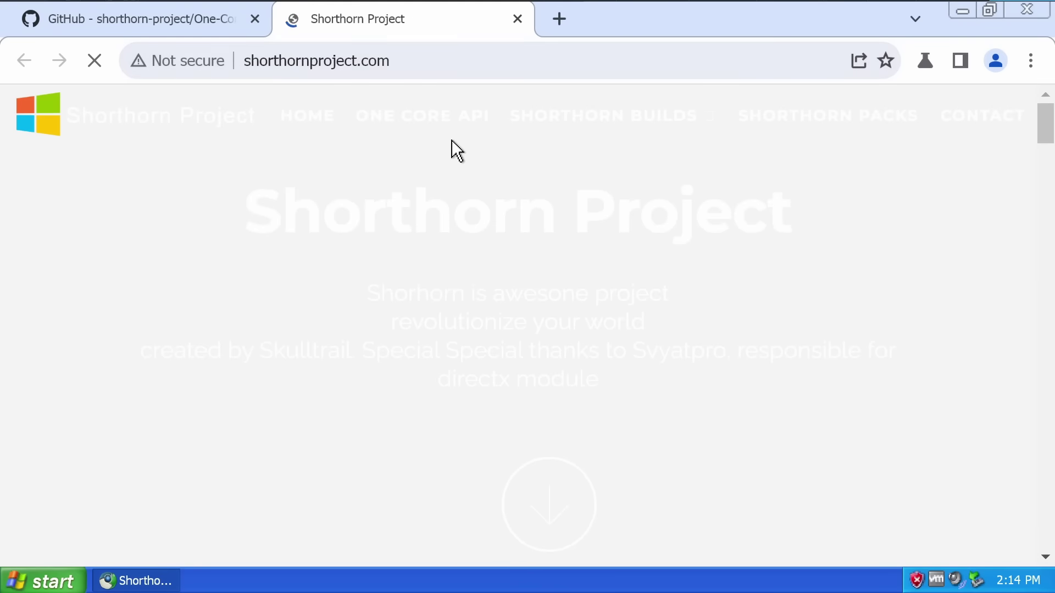
scroll(443, 143, "down", 3)
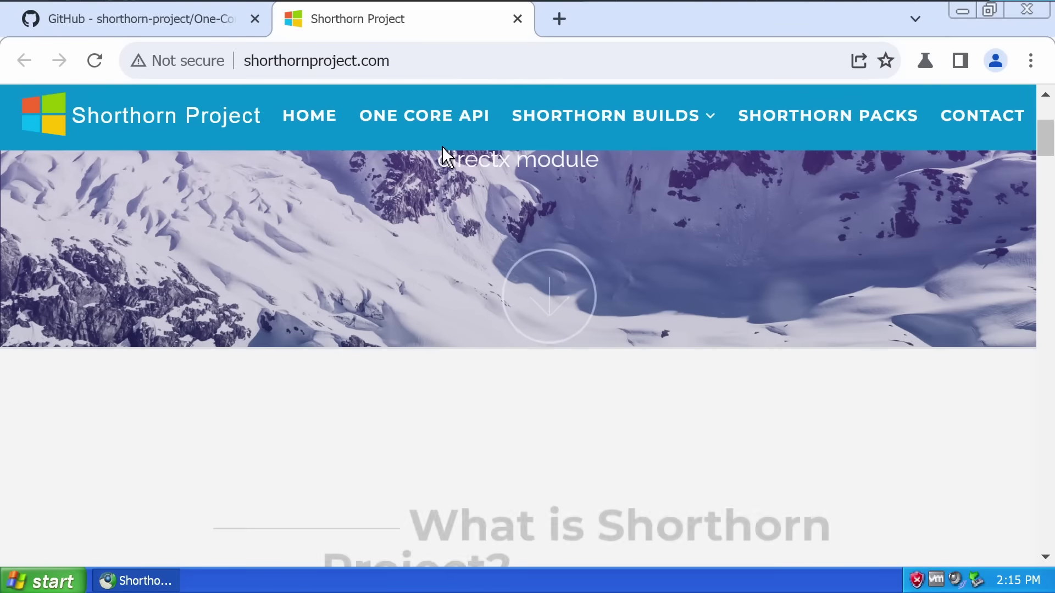
scroll(443, 151, "up", 3)
left_click_drag(461, 224, 519, 338)
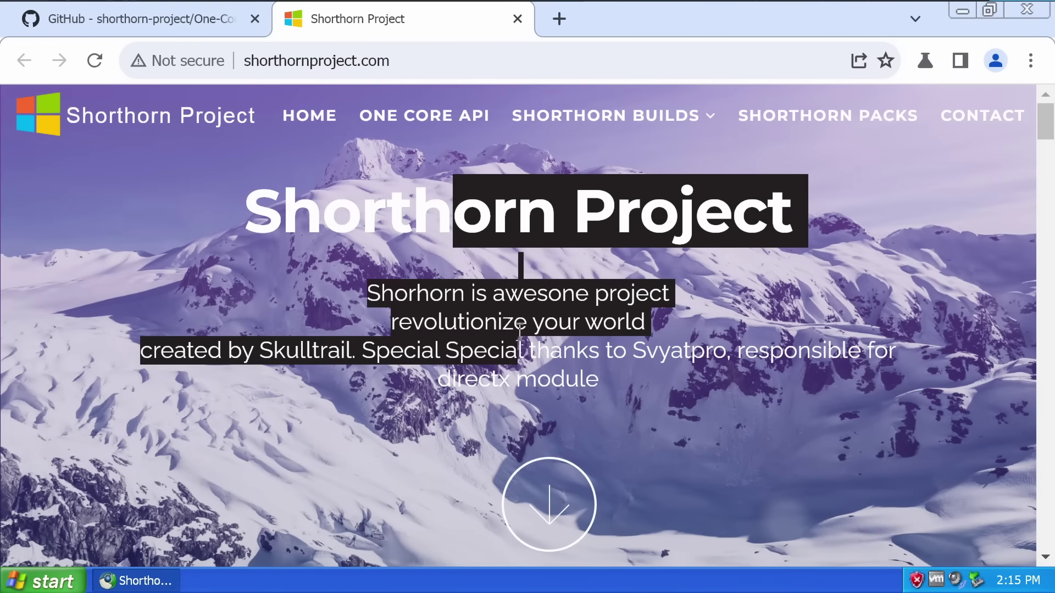
left_click(519, 328)
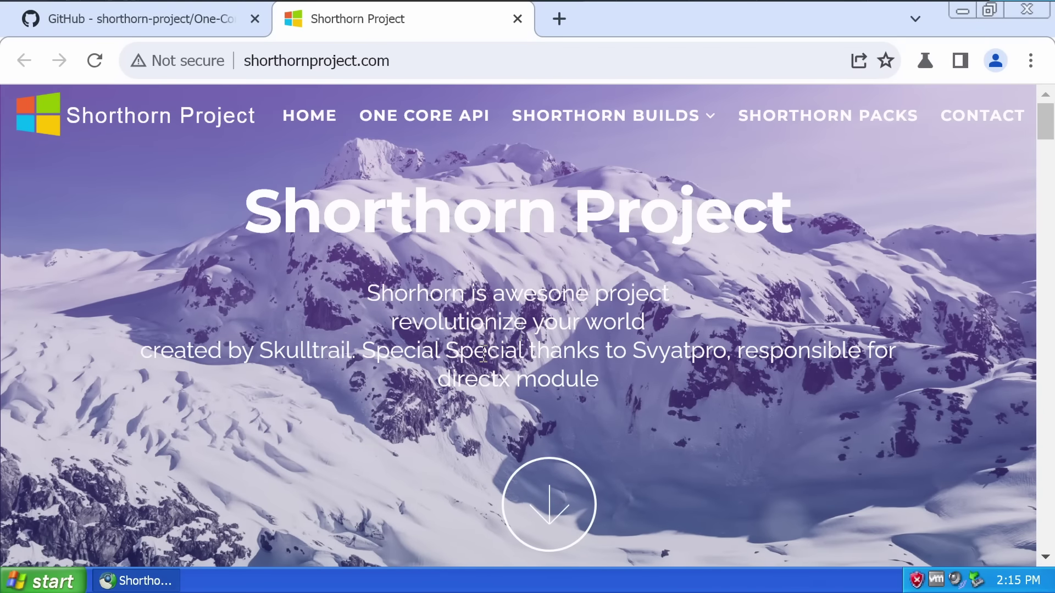
- Read the "What is Shorthorn Project?" section and its feature descriptions, from Fastest through One System
scroll(486, 339, "down", 8)
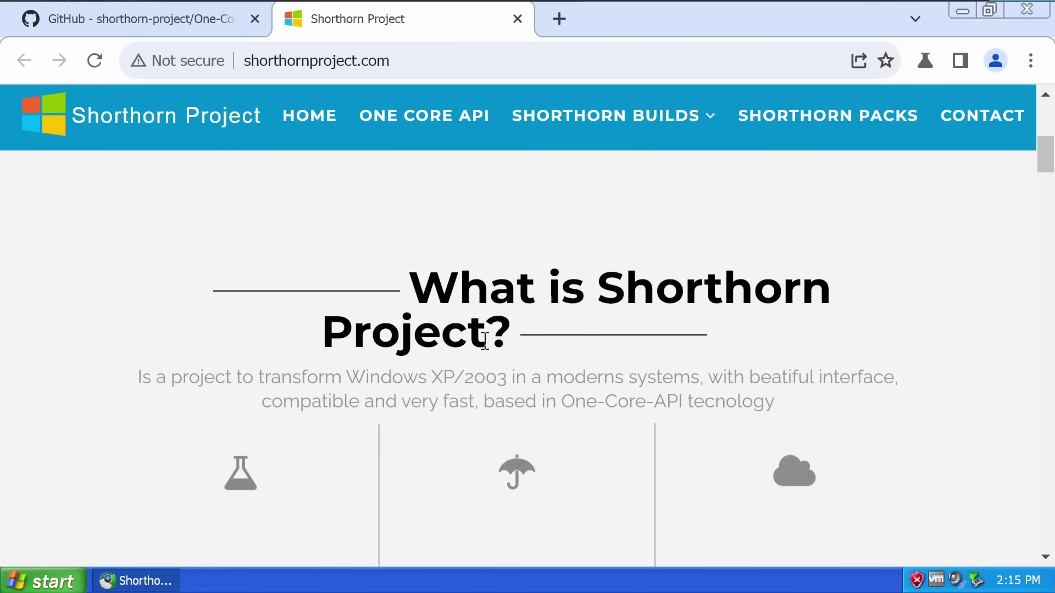
scroll(486, 339, "down", 2)
scroll(486, 349, "down", 2)
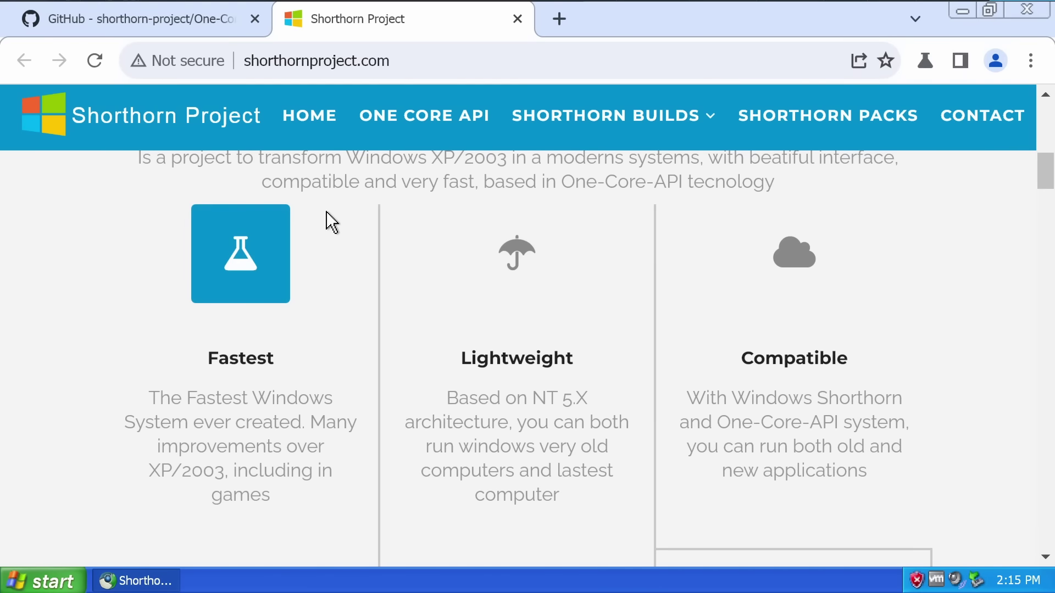
scroll(385, 223, "down", 2)
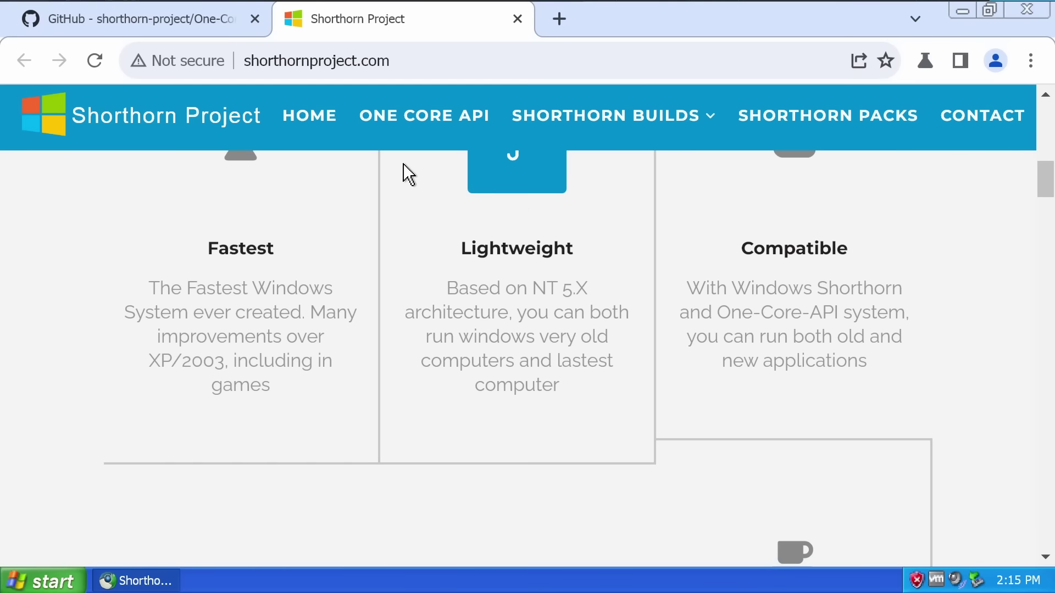
scroll(404, 160, "down", 3)
scroll(405, 160, "down", 5)
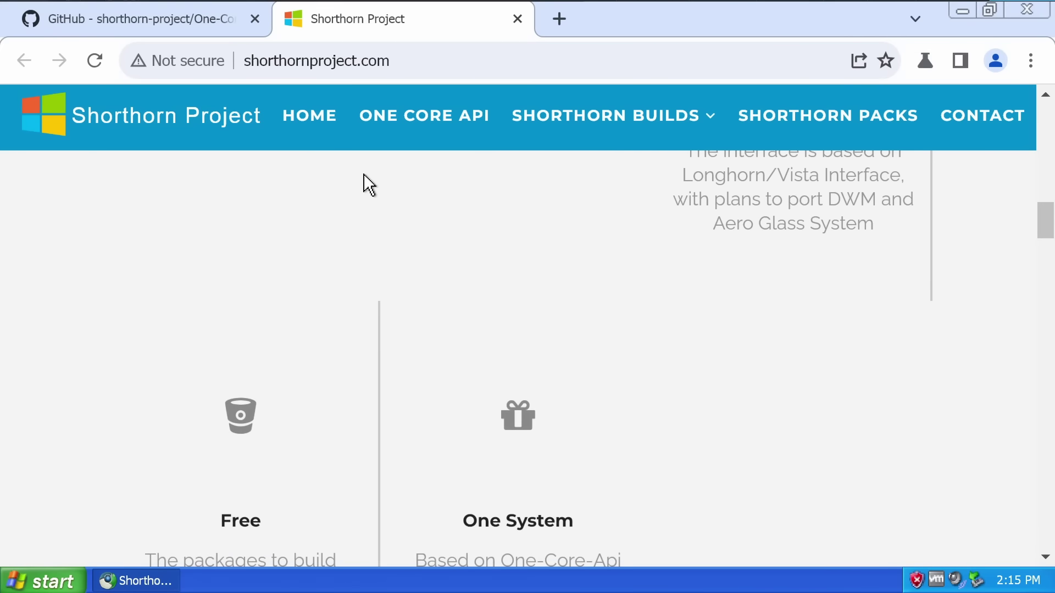
scroll(364, 174, "down", 4)
- Return to the One-Core-API-Binaries repository and open its Version 4.0.0 release in a separate tab
left_click(174, 27)
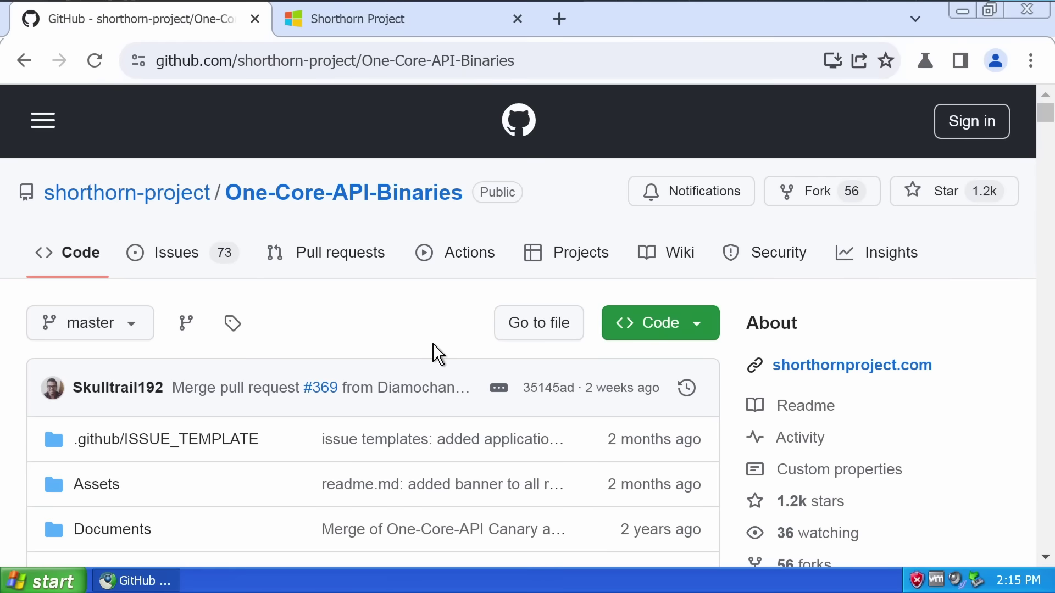
scroll(438, 355, "down", 8)
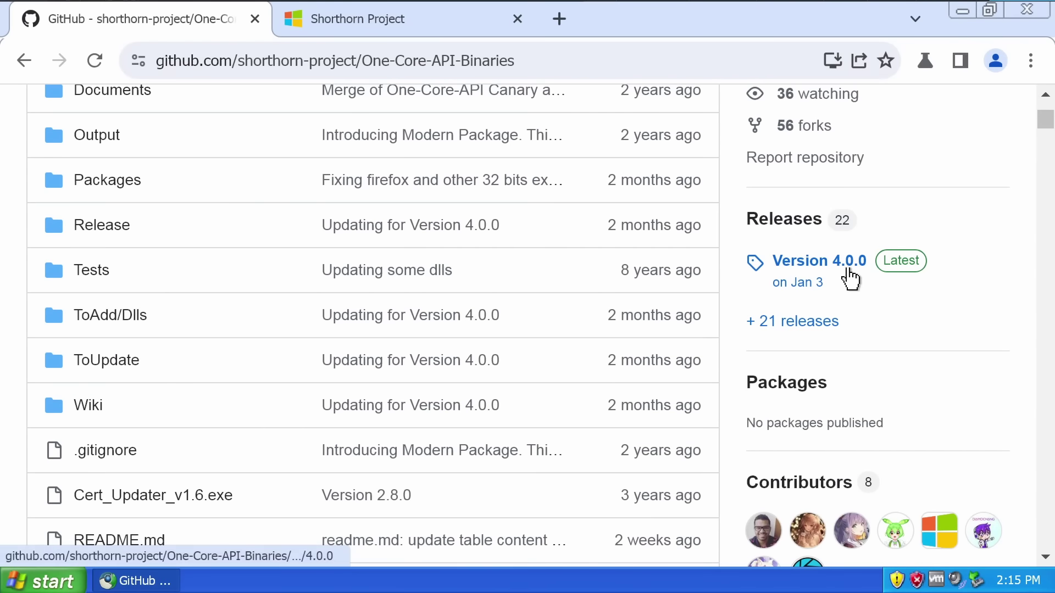
middle_click(824, 264)
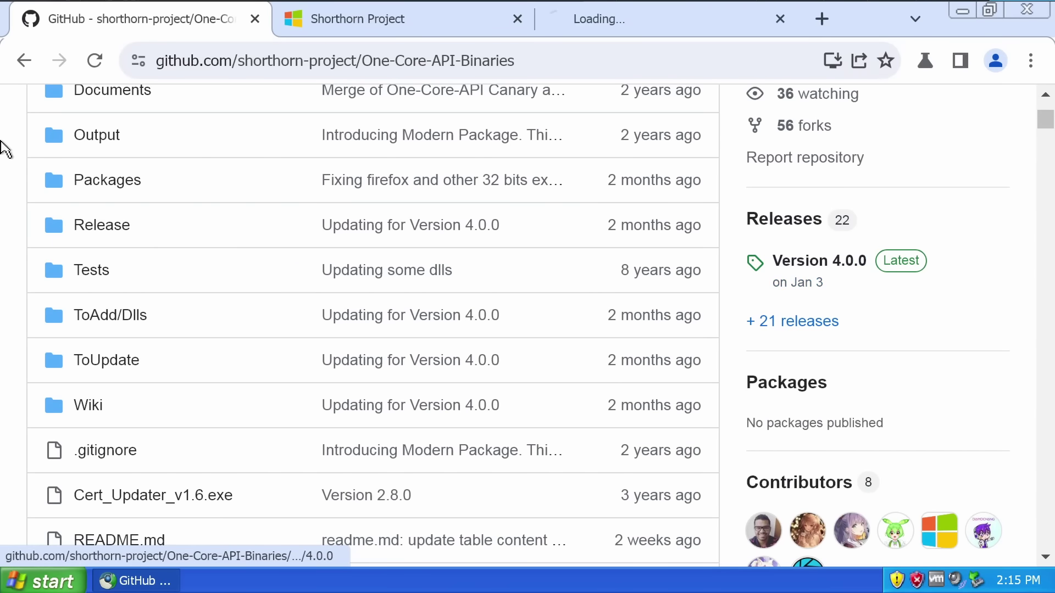
left_click(575, 34)
- Read through the Version 4.0.0 release notes down to the downloadable files
scroll(333, 283, "down", 15)
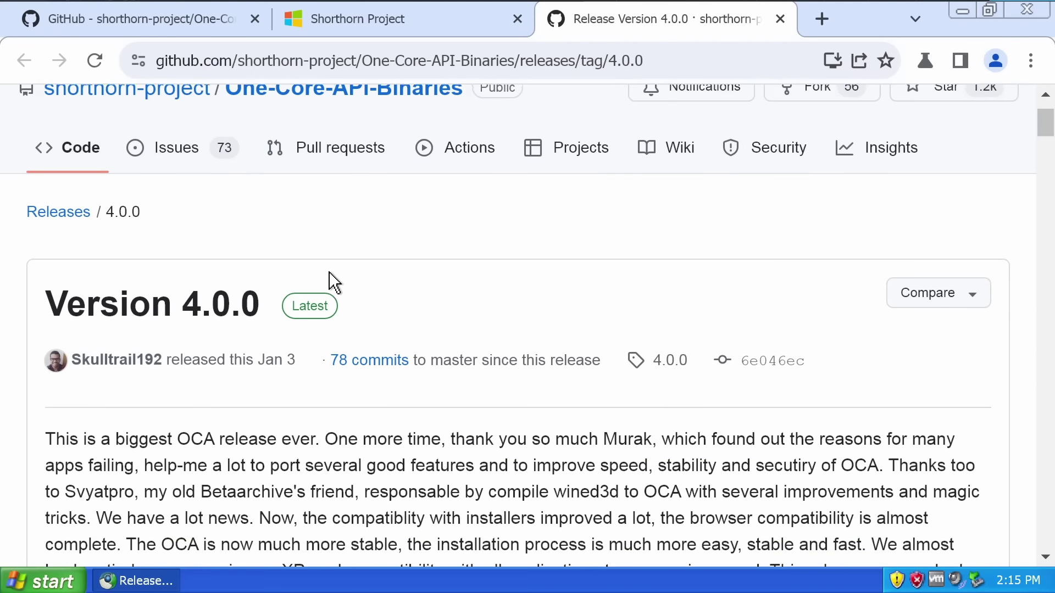
scroll(332, 283, "down", 15)
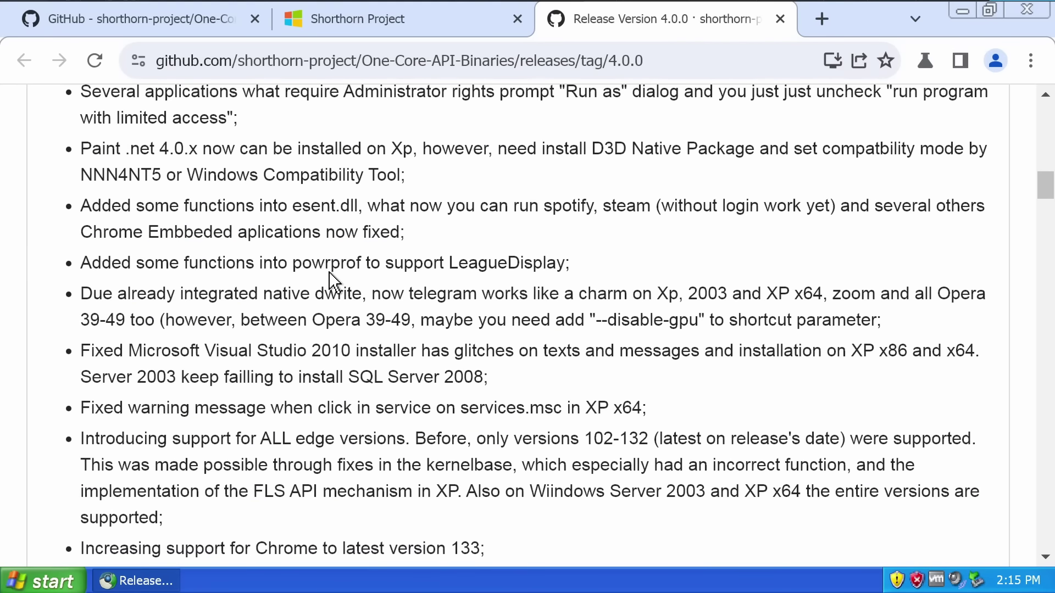
scroll(304, 300, "down", 10)
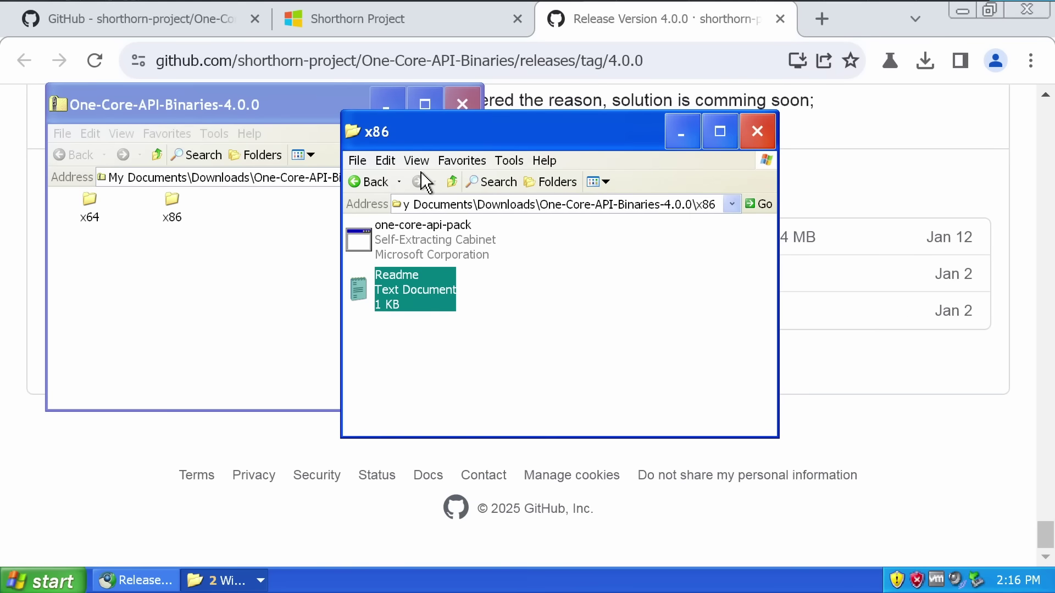
- Run one-core-api-pack from the x86 folder of the downloaded One-Core-API-Binaries-4.0.0 archive
left_click_drag(439, 147, 457, 199)
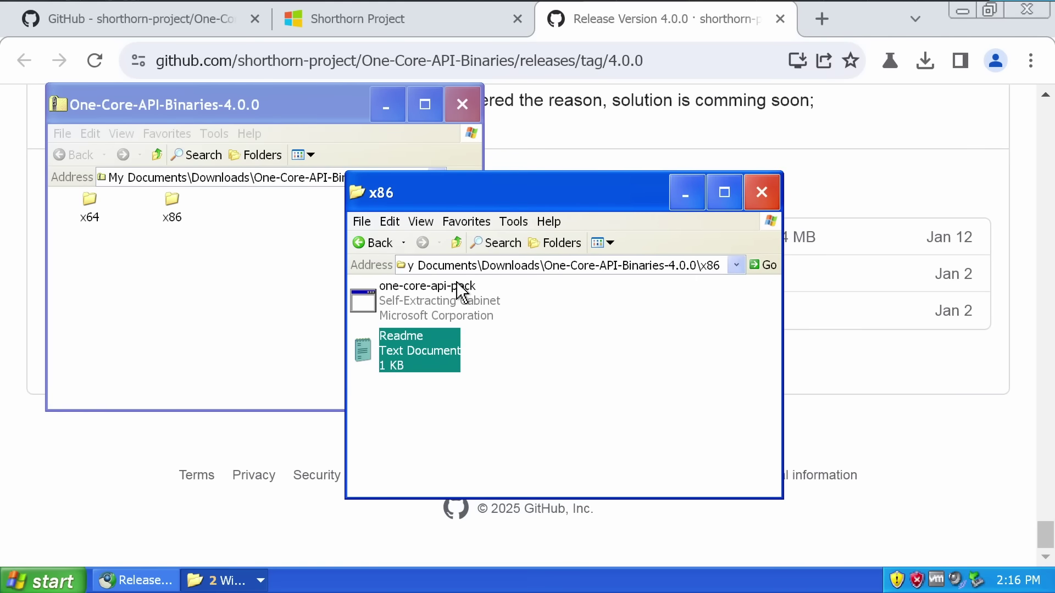
double_click(457, 286)
left_click(585, 323)
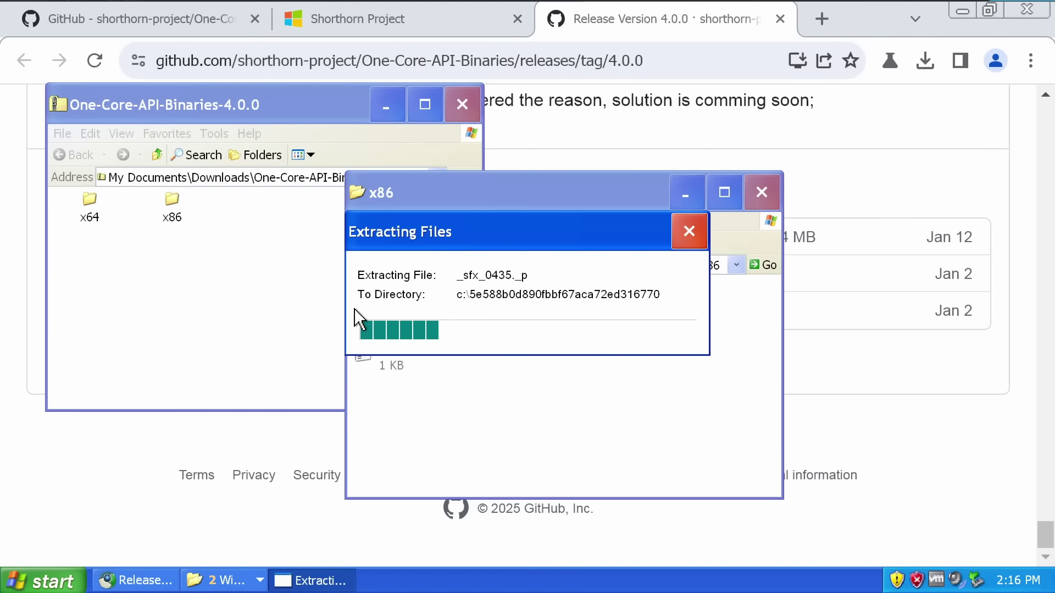
- Bring the Version 4.0.0 release page back to the front and review its supported applications and AVX warning
left_click_drag(432, 252, 593, 151)
left_click(593, 151)
scroll(304, 288, "up", 15)
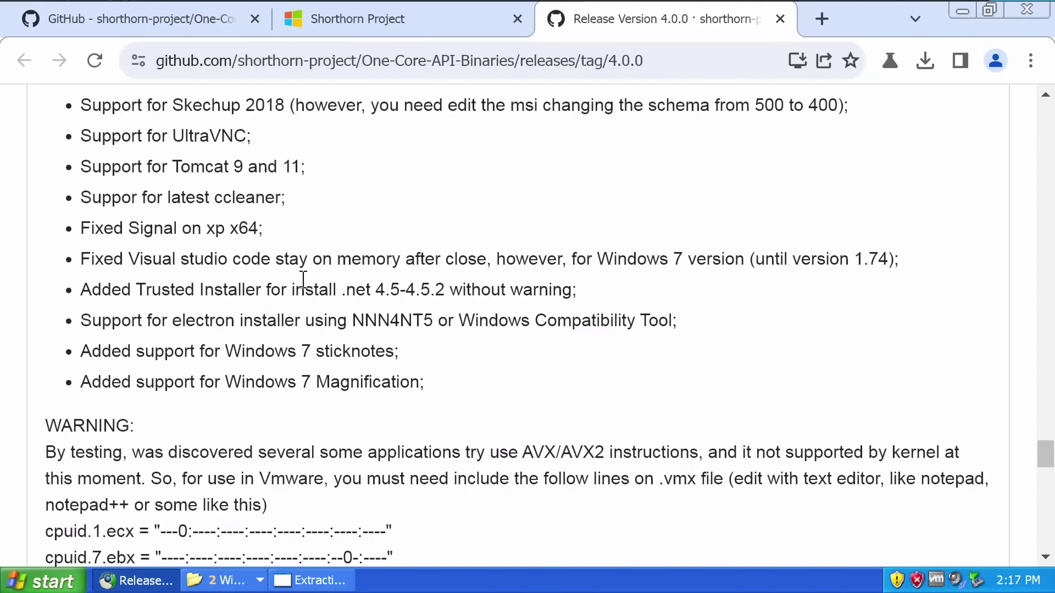
- Look back through the Version 4.0.0 release notes and return to the One-Core-API-Binaries repository page
scroll(319, 289, "up", 5)
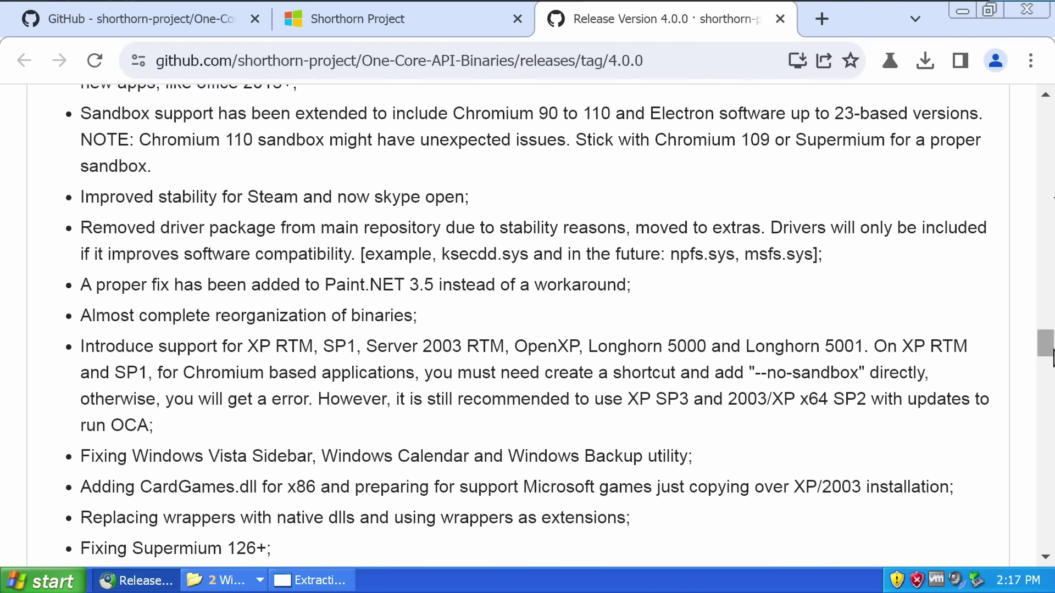
scroll(1017, 229, "up", 20)
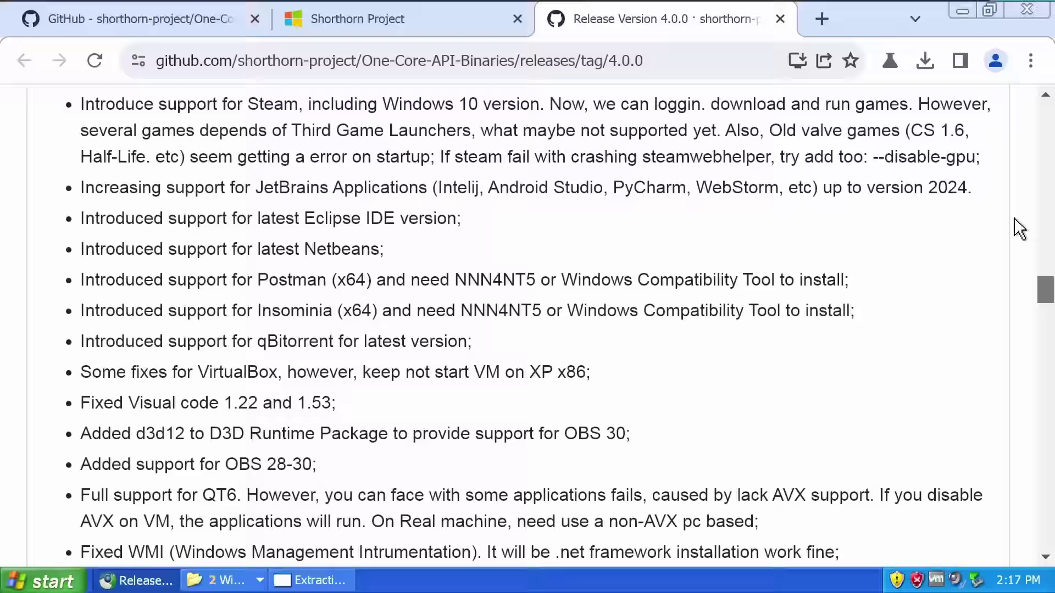
left_click(343, 192)
- Read the README from Main Features through the installation instructions, and open the file extraction screenshot in a separate tab
scroll(224, 288, "down", 10)
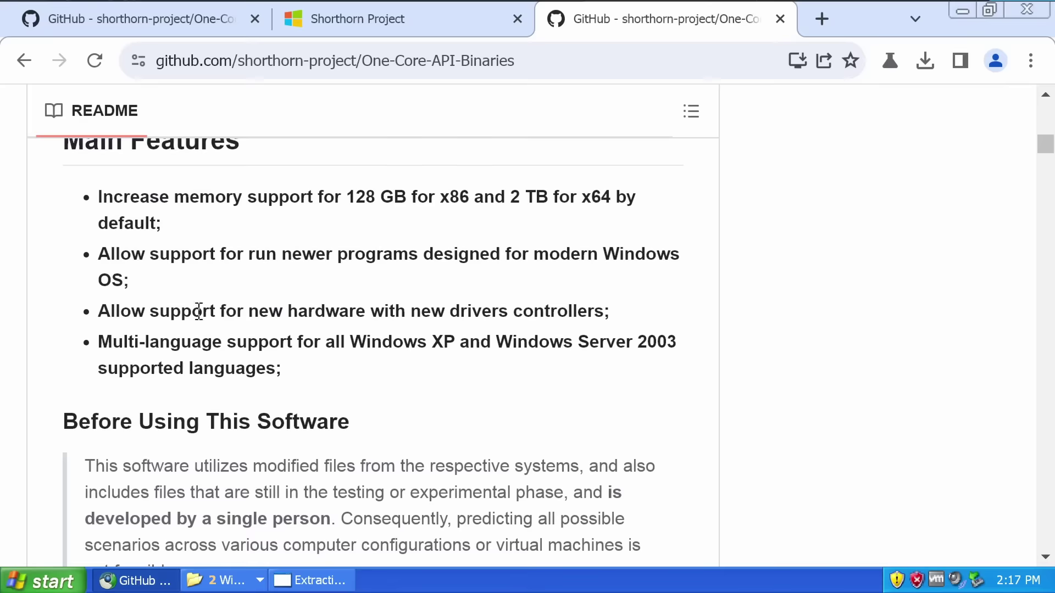
scroll(374, 336, "down", 6)
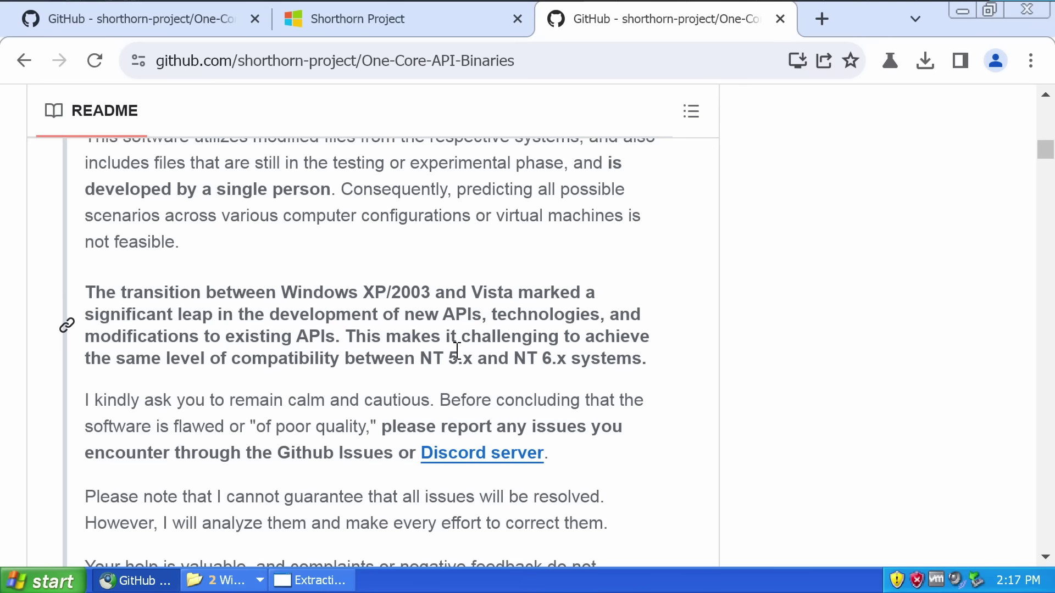
scroll(403, 332, "down", 9)
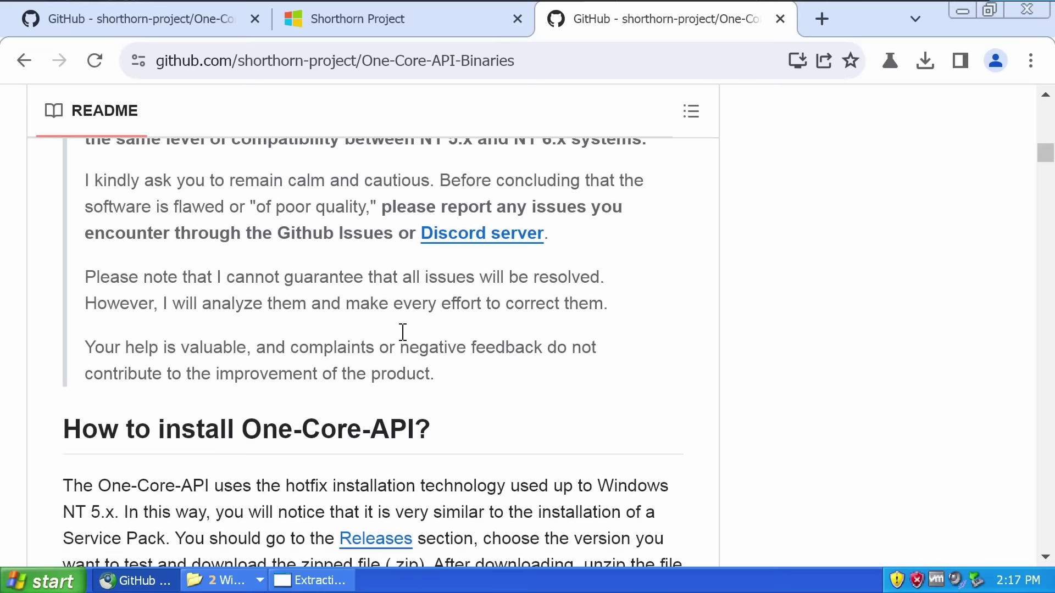
scroll(324, 500, "down", 12)
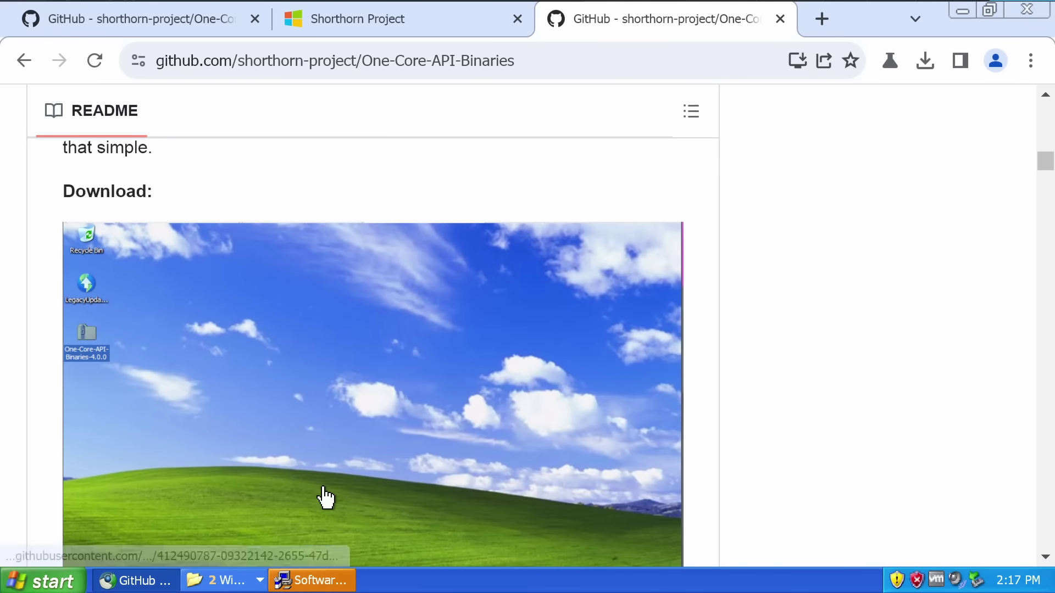
scroll(324, 506, "down", 14)
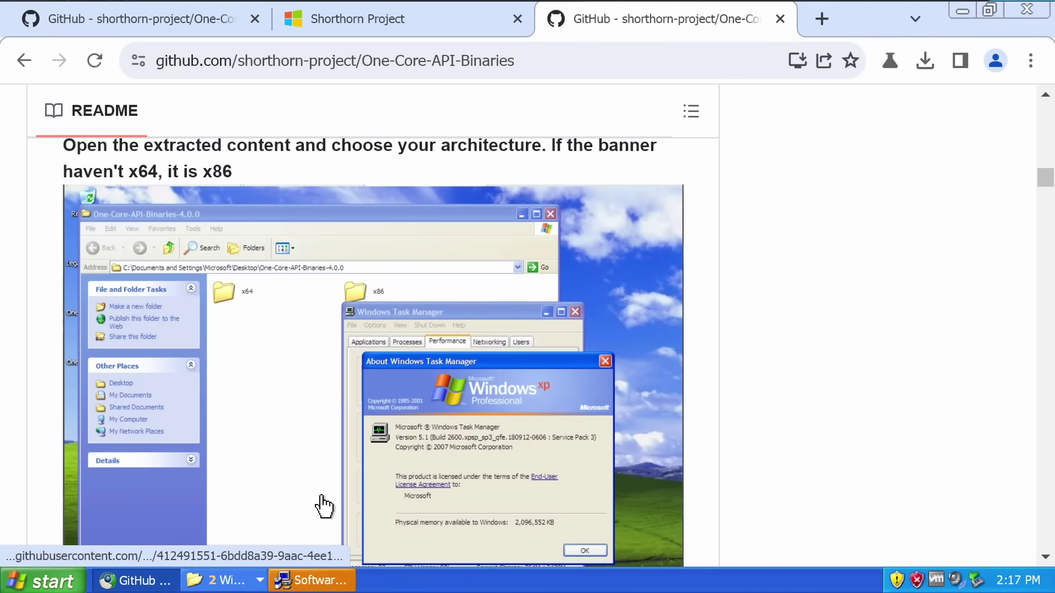
left_click(306, 563)
left_click(306, 565)
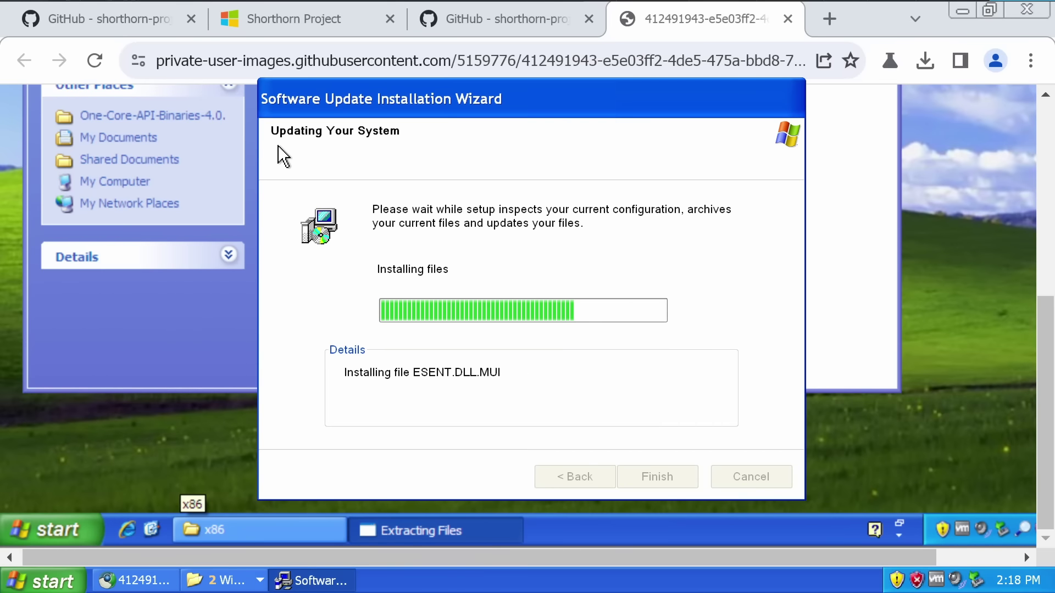
- Return to the repository README and read past the remaining installation screenshots to the Application Compatibility list
left_click_drag(436, 94, 434, 77)
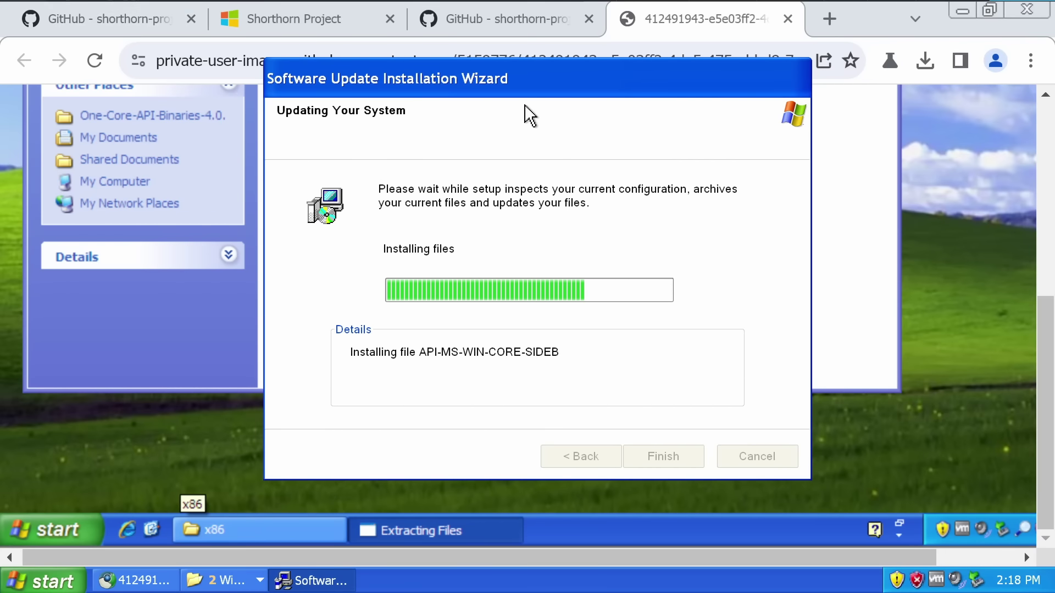
left_click(495, 19)
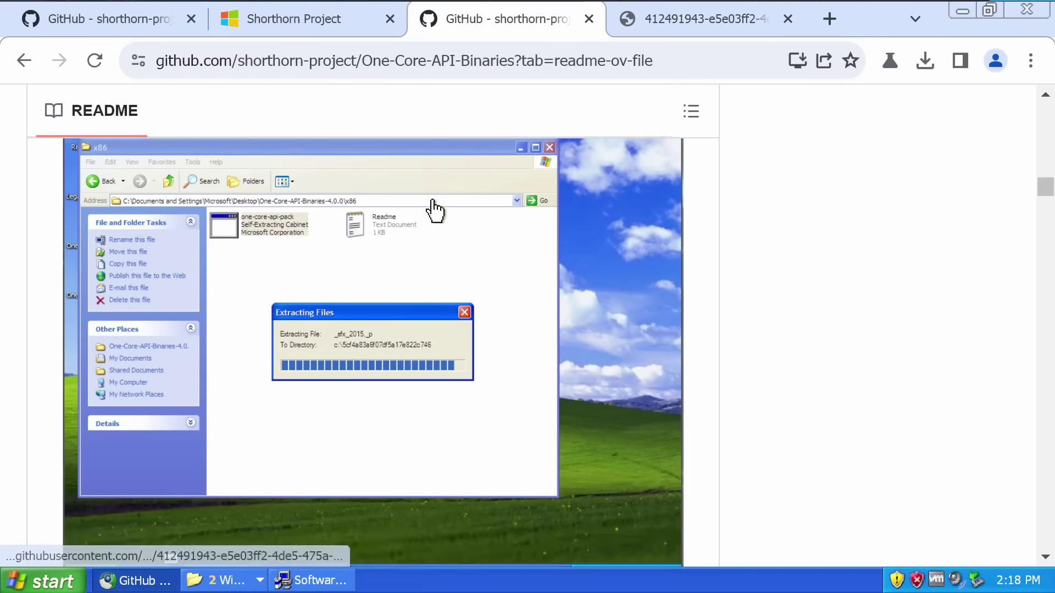
scroll(434, 212, "down", 15)
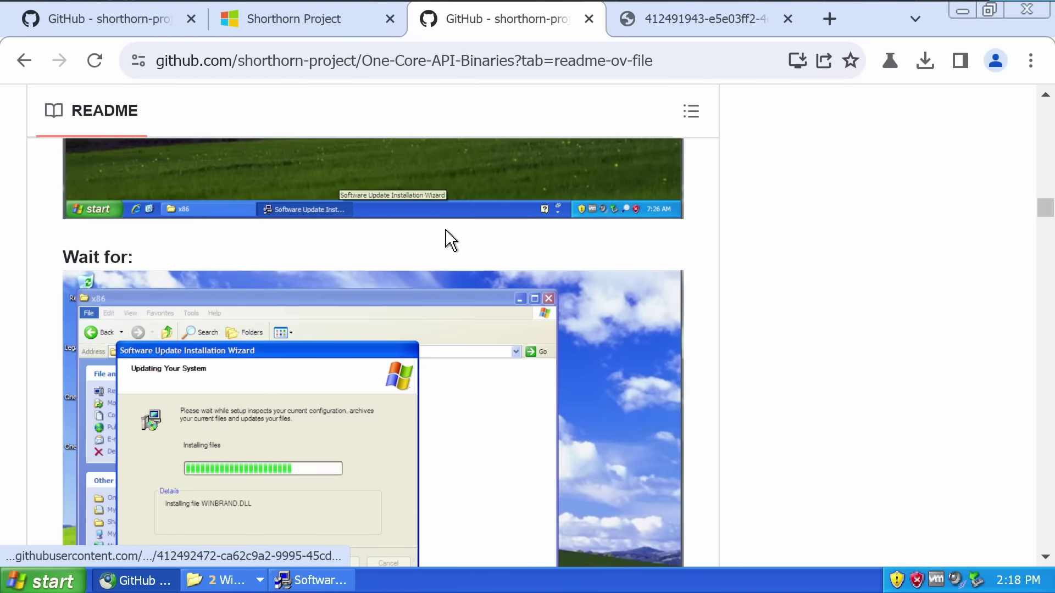
scroll(451, 241, "down", 15)
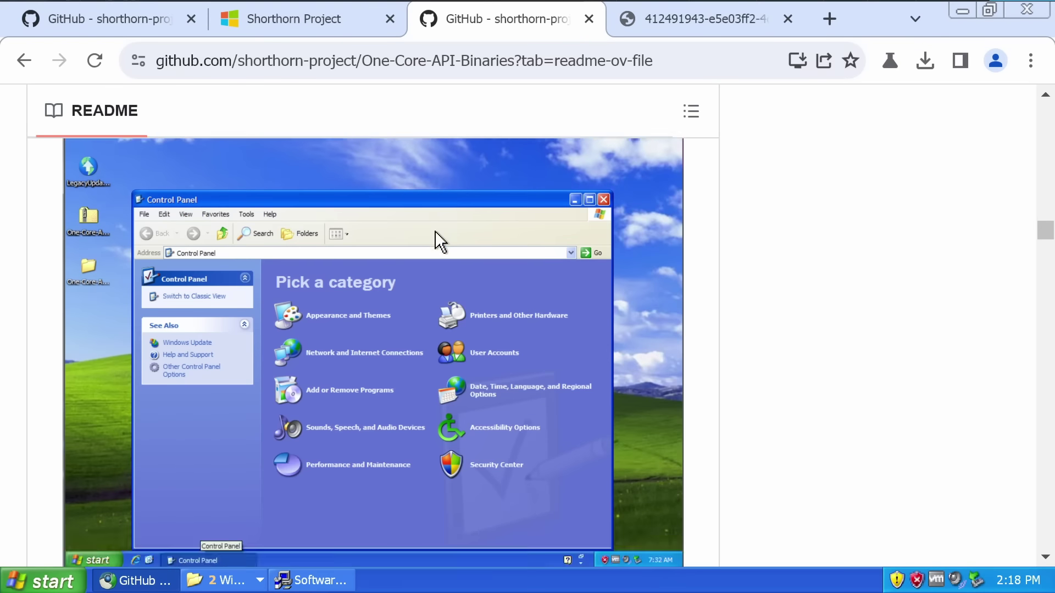
scroll(435, 231, "down", 15)
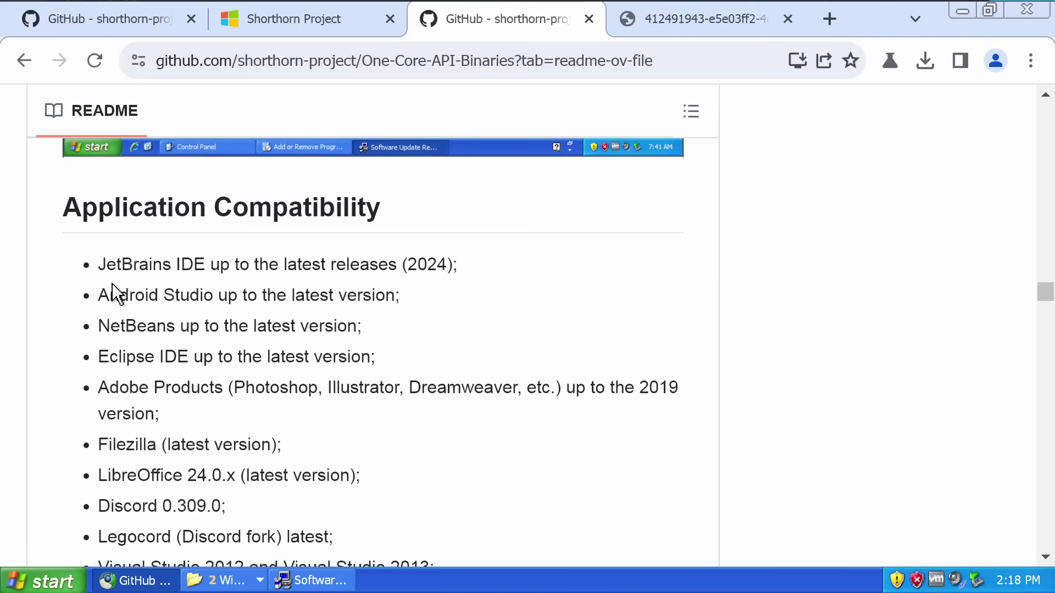
scroll(204, 354, "down", 2)
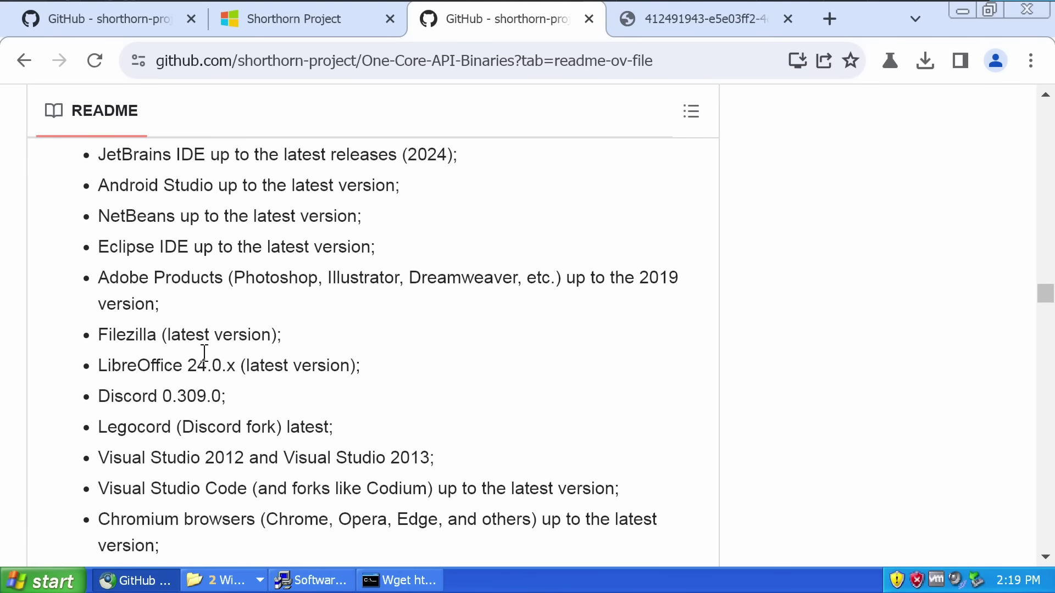
- Check the Wget console and the Software Update Installation Wizard's progress, and bring the README back to the front
left_click(399, 580)
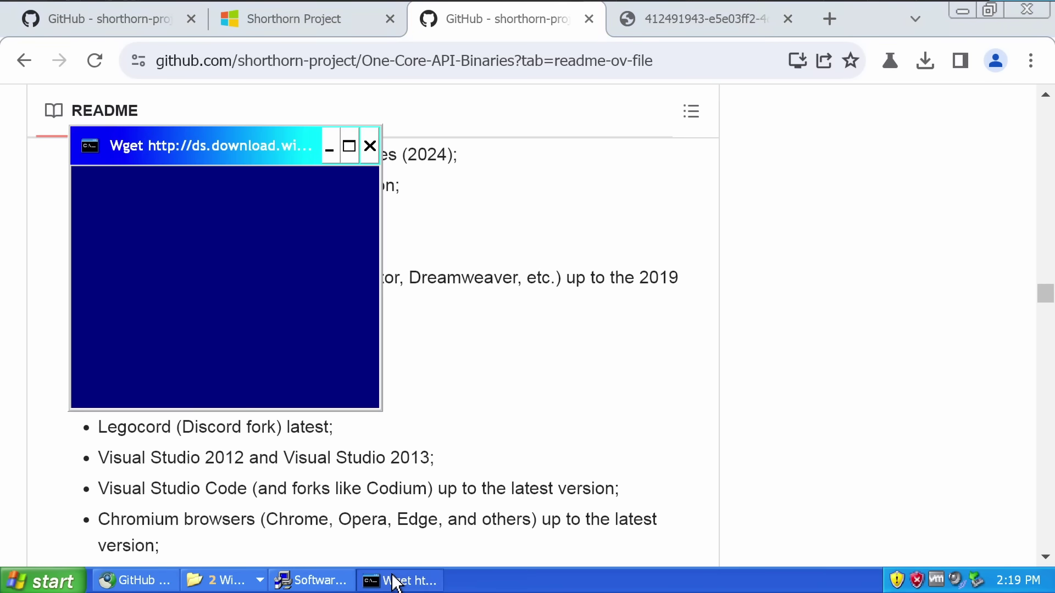
left_click(345, 582)
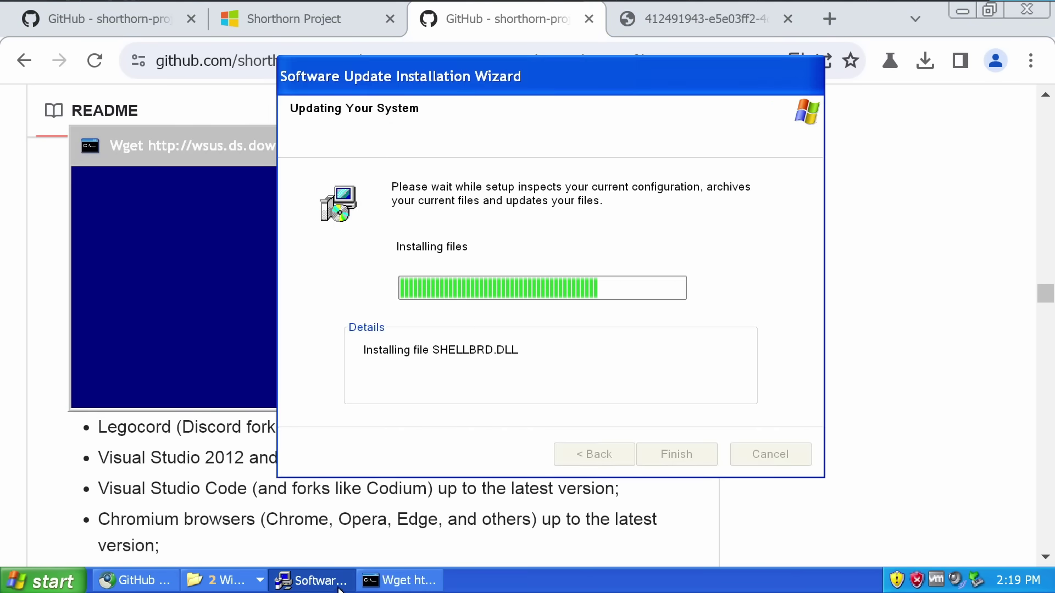
left_click(141, 431)
- Read further down the Application Compatibility list, highlighting the supported Discord version and examining the browser entries
scroll(203, 407, "down", 3)
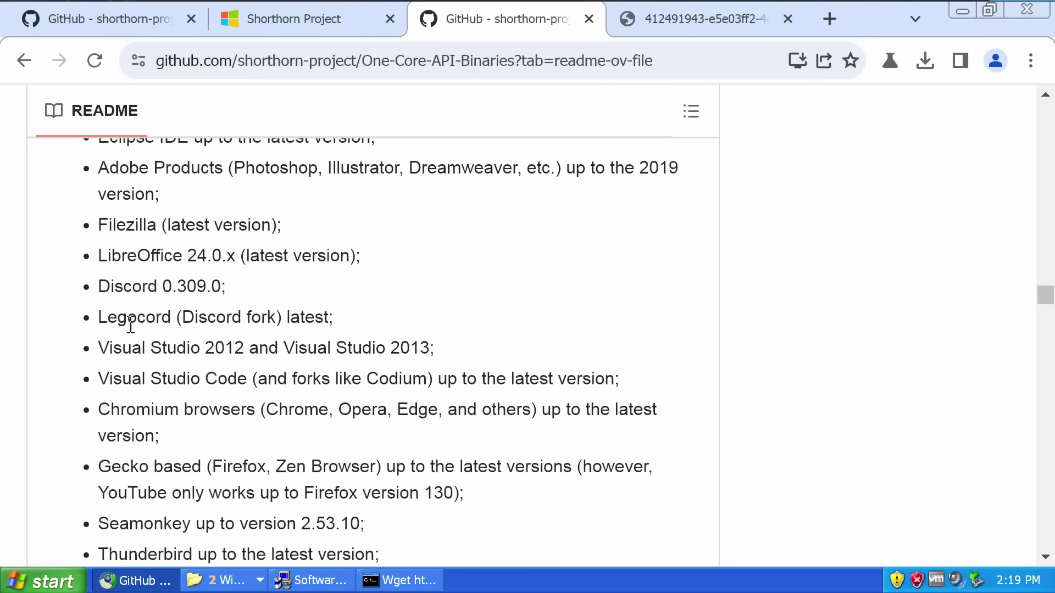
left_click_drag(132, 286, 208, 287)
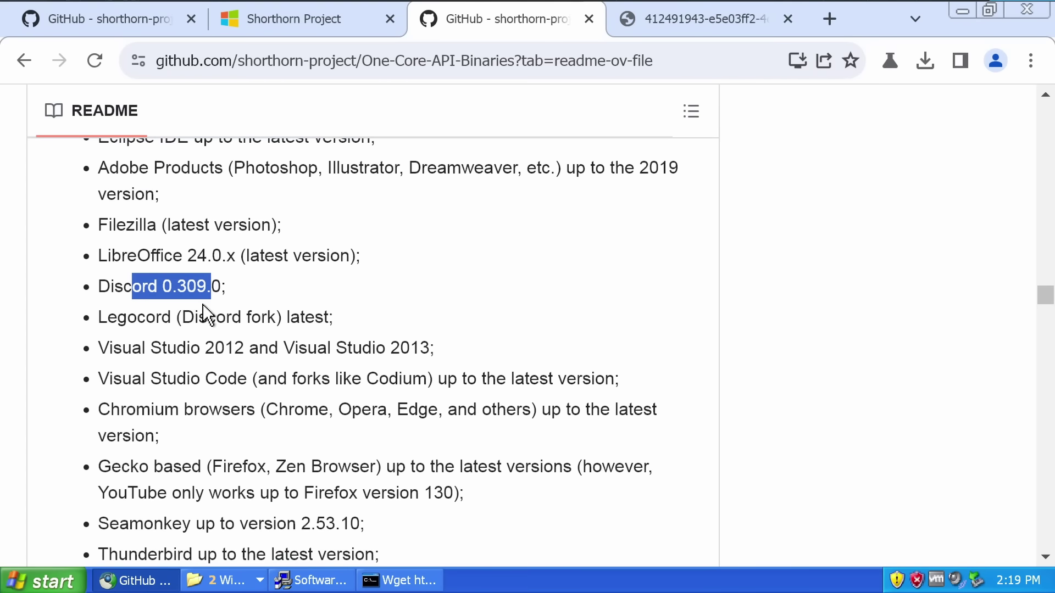
left_click(142, 306)
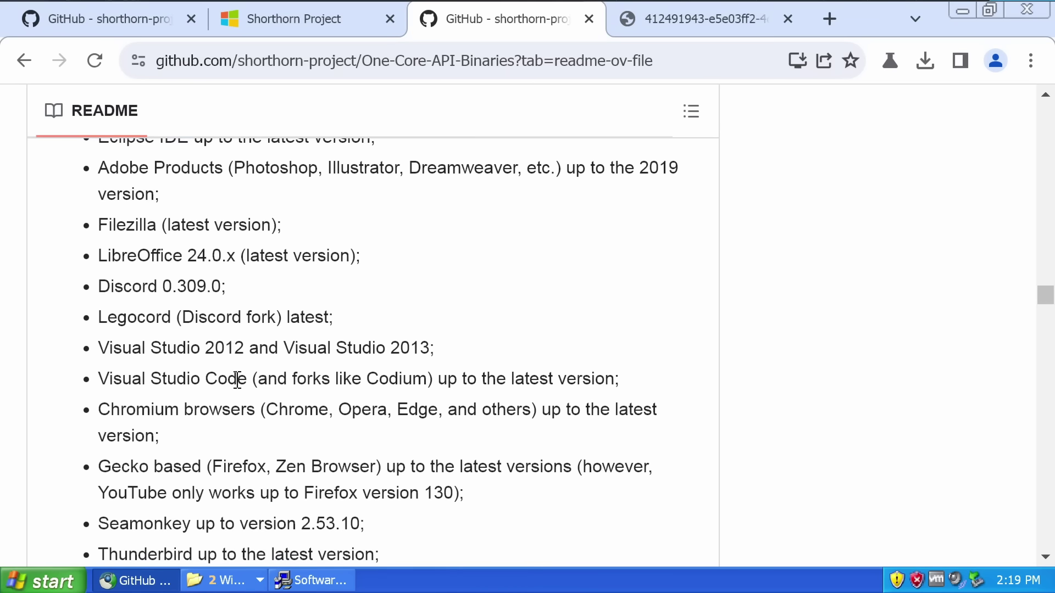
scroll(237, 379, "down", 2)
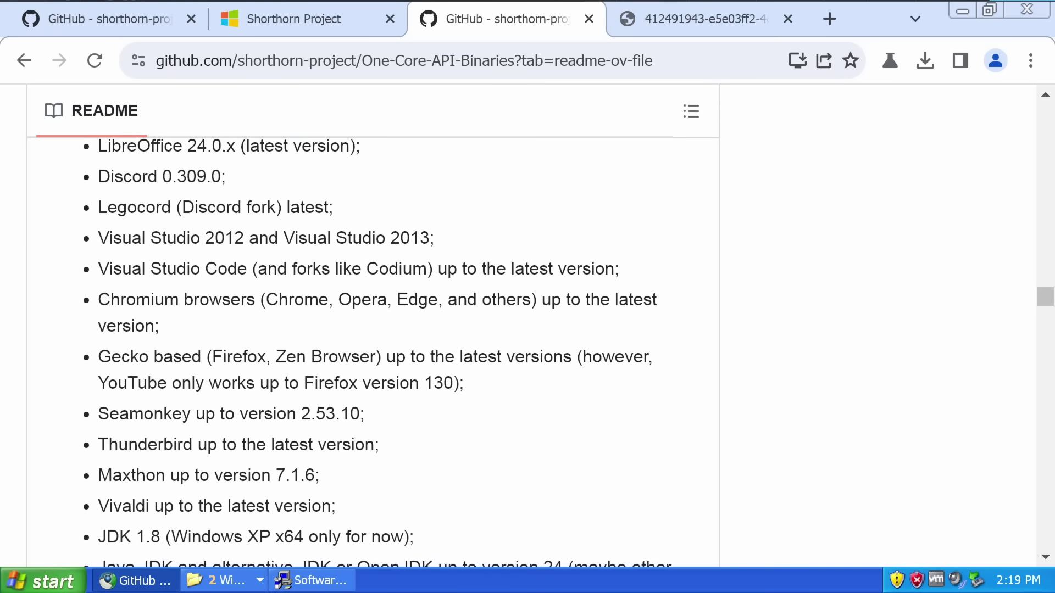
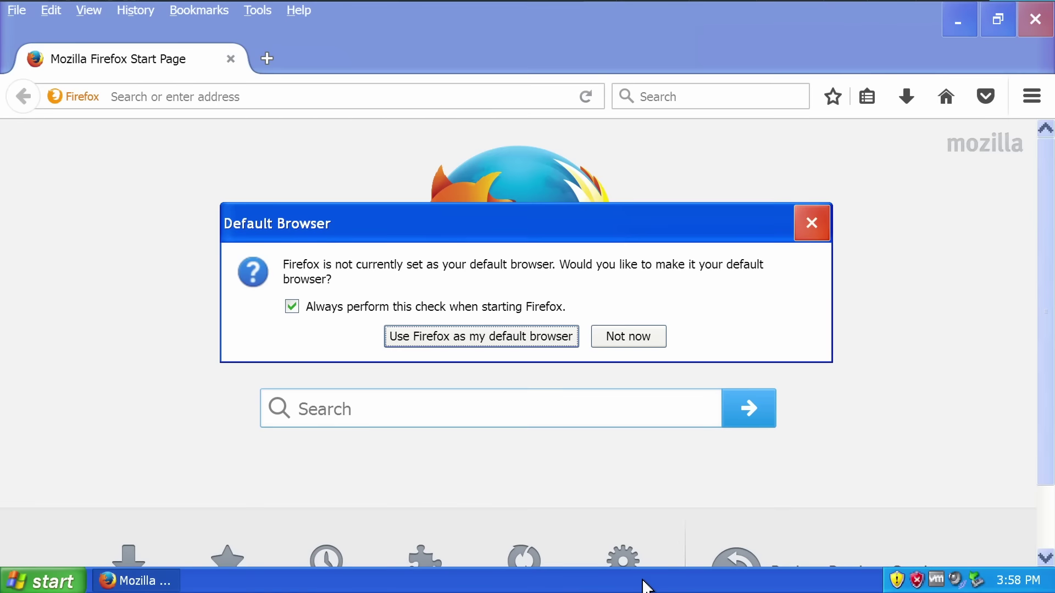
- Decline making Firefox the default browser, and search for "chrome" to download ChromeSetup.exe from Google's site
left_click(470, 308)
left_click(644, 342)
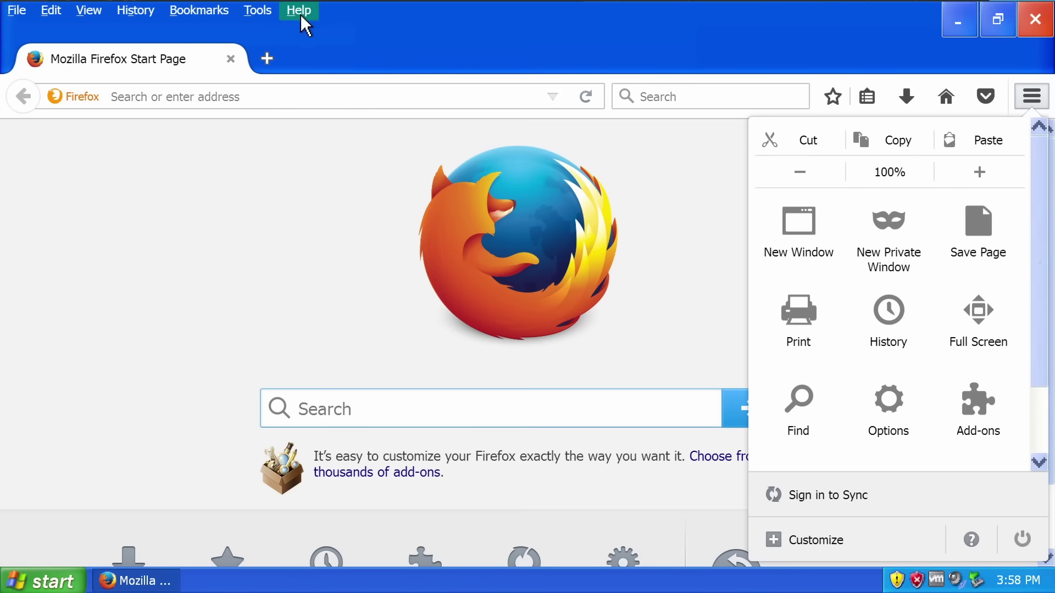
left_click(299, 10)
left_click(697, 97)
type("chrome")
key("Return")
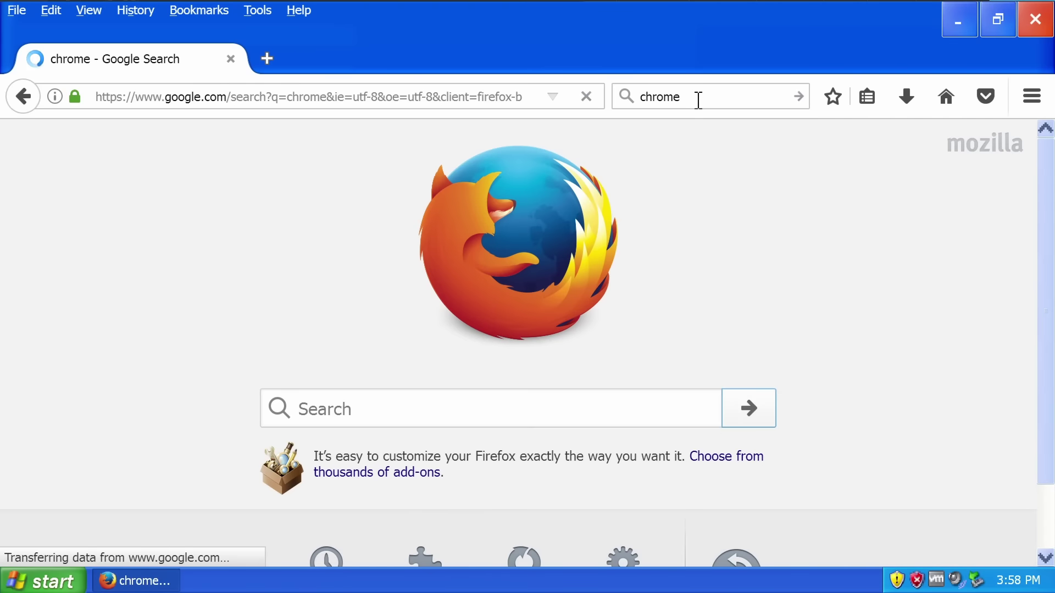
left_click(315, 344)
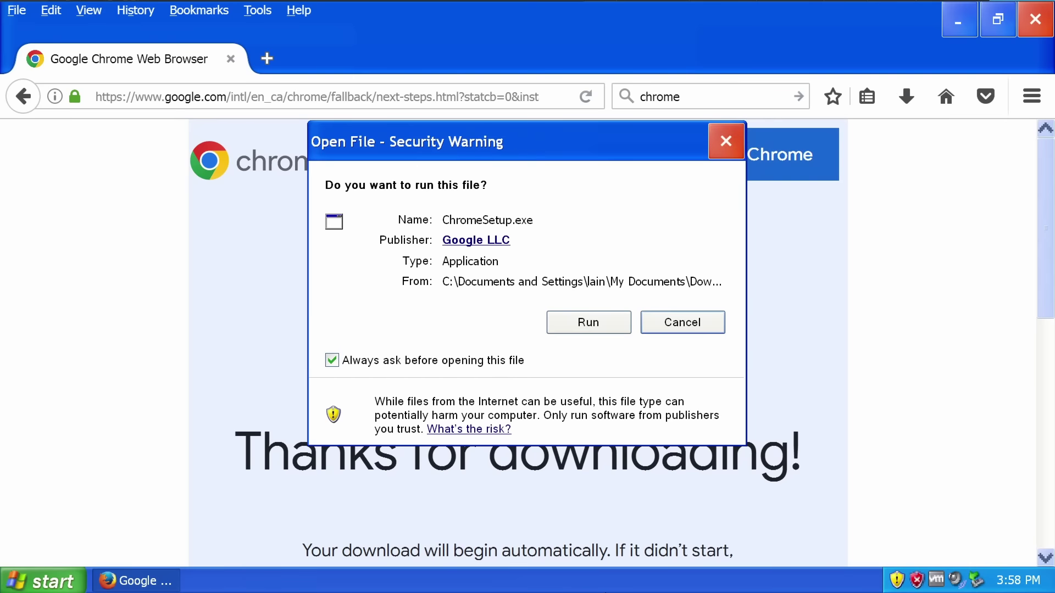
- Open Windows Task Manager, examine the physical memory figures on its performance view, and close it
right_click(608, 581)
left_click(642, 528)
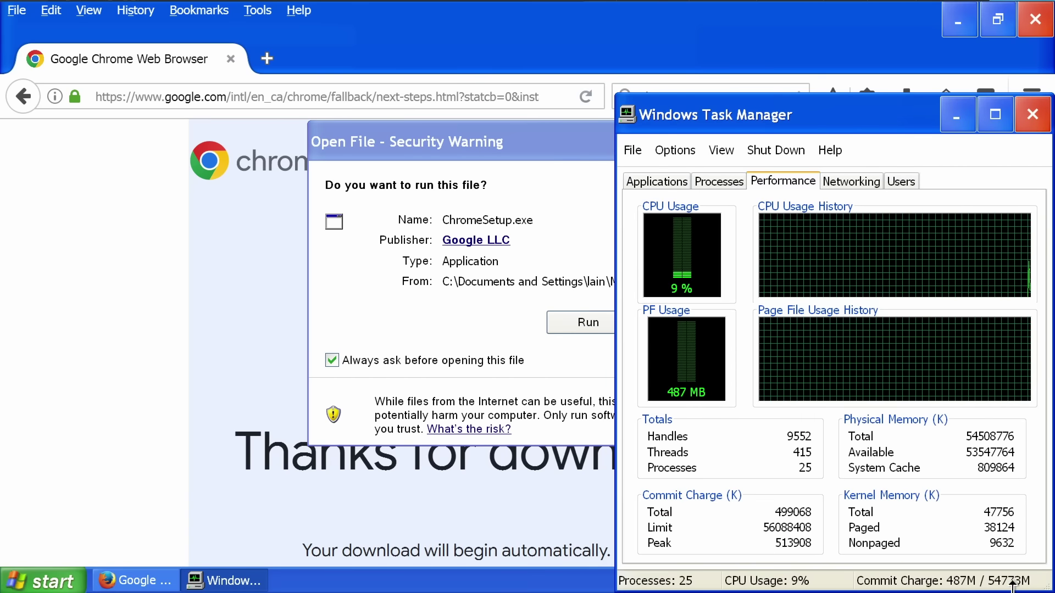
left_click_drag(812, 115, 580, 90)
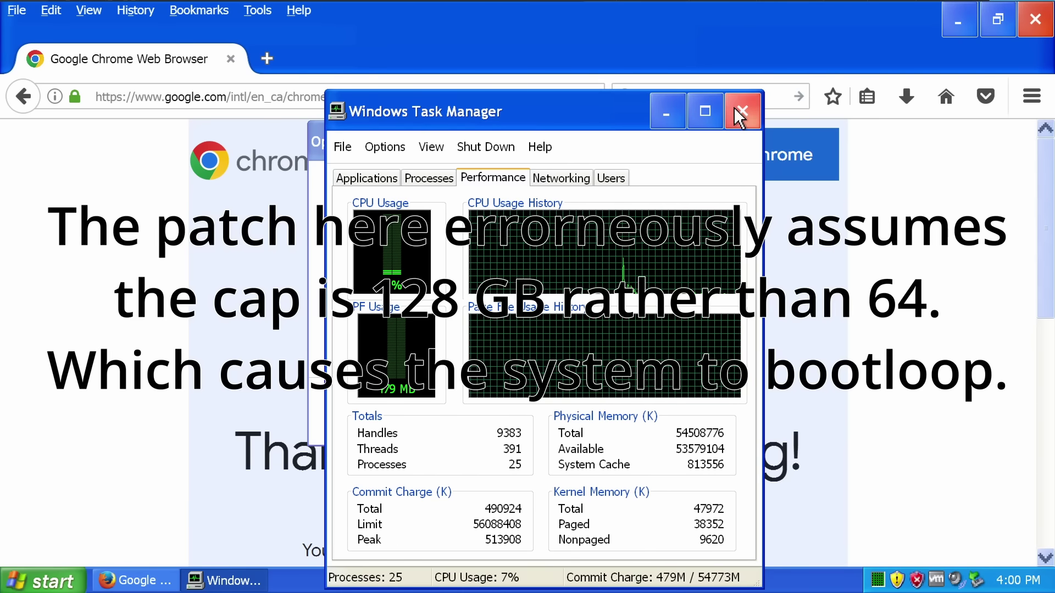
left_click(741, 113)
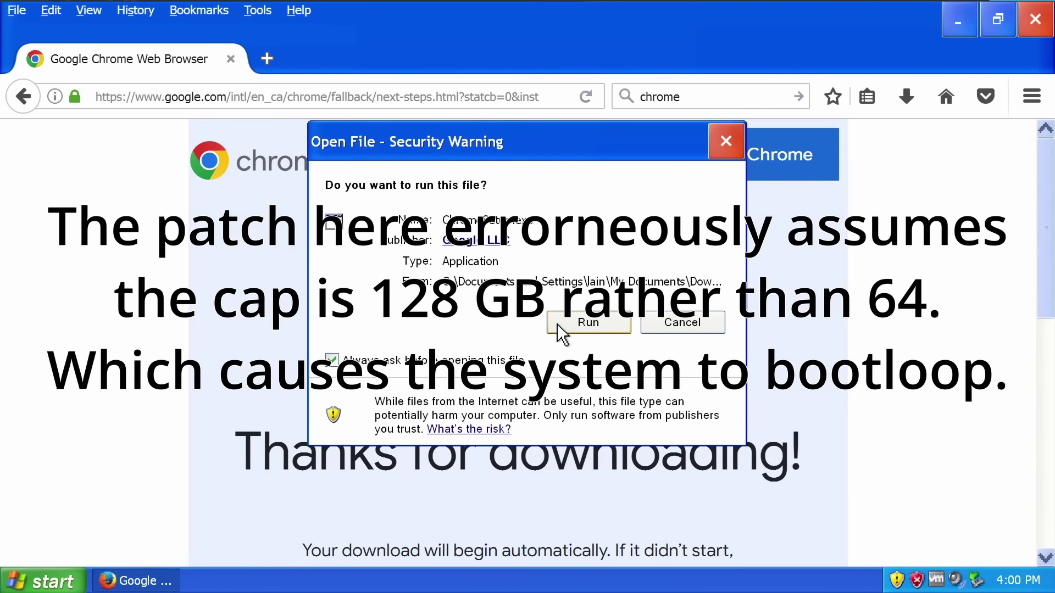
- Run ChromeSetup.exe and open the user's profile folder under Documents and Settings on the C: drive
left_click(572, 327)
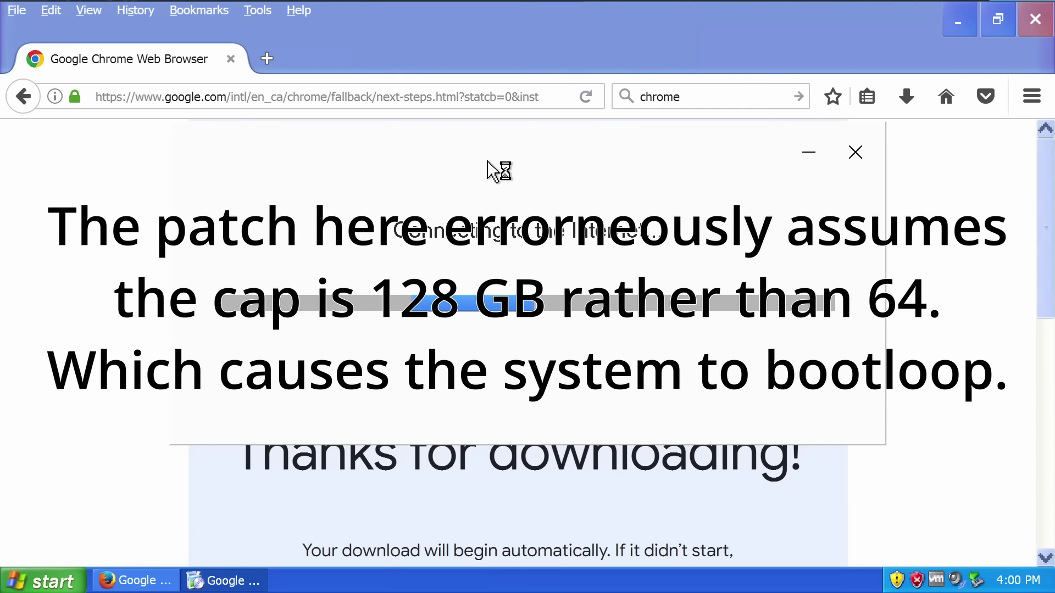
key("super+e")
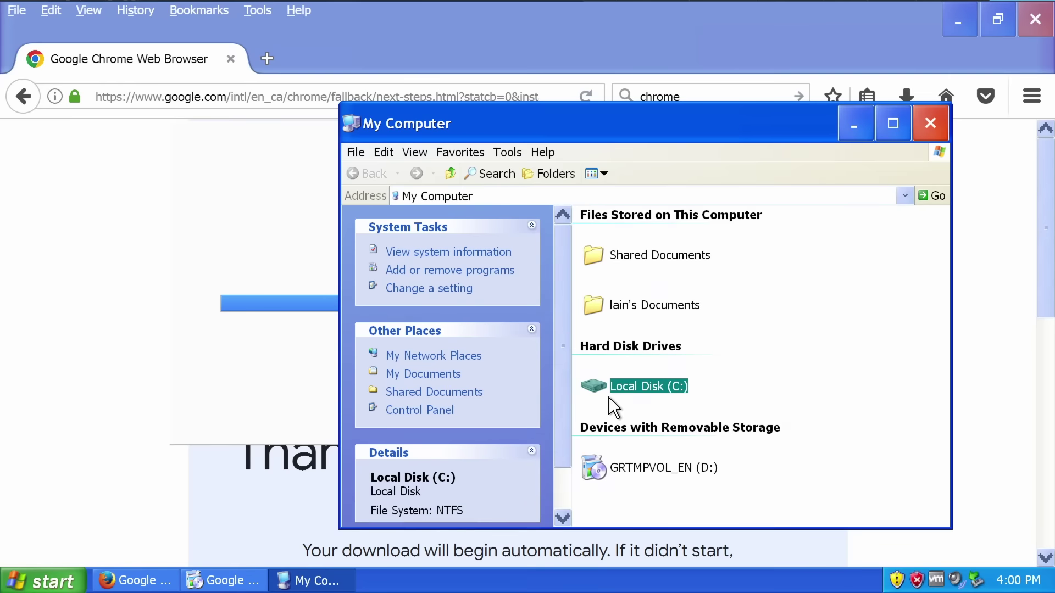
double_click(618, 387)
left_click(643, 379)
left_click(654, 333)
double_click(653, 241)
double_click(630, 287)
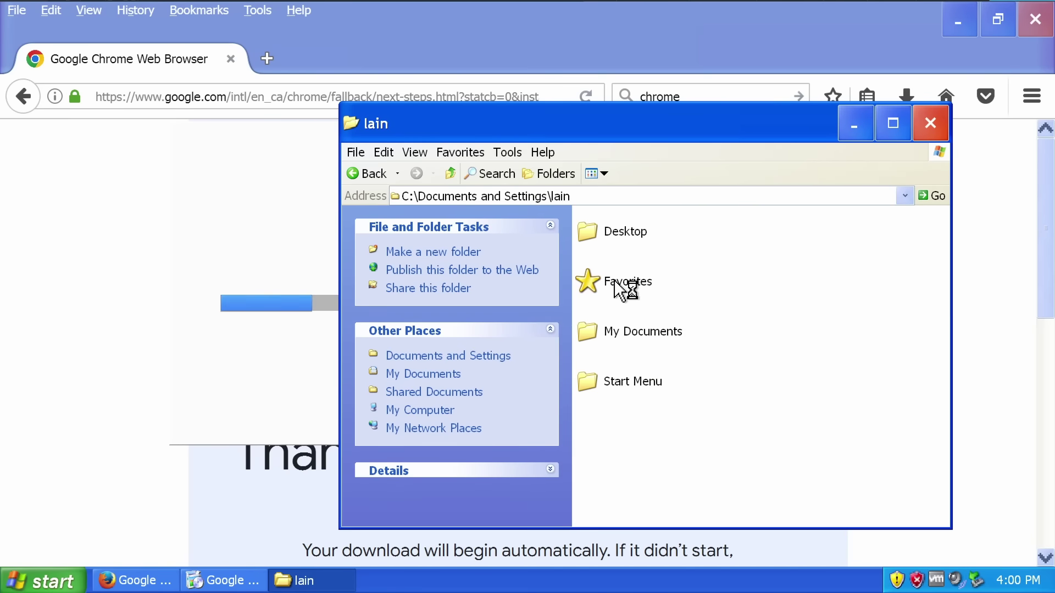
- Go to the Downloads folder inside My Documents and open the properties of ChromeSetup
left_click(632, 333)
double_click(638, 337)
left_click(637, 238)
double_click(638, 241)
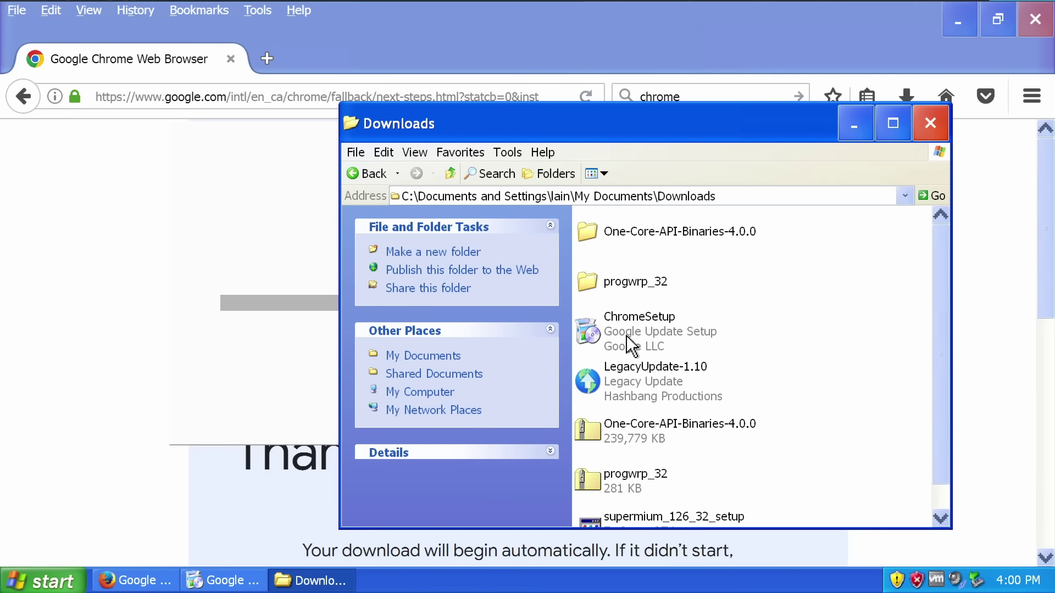
right_click(627, 336)
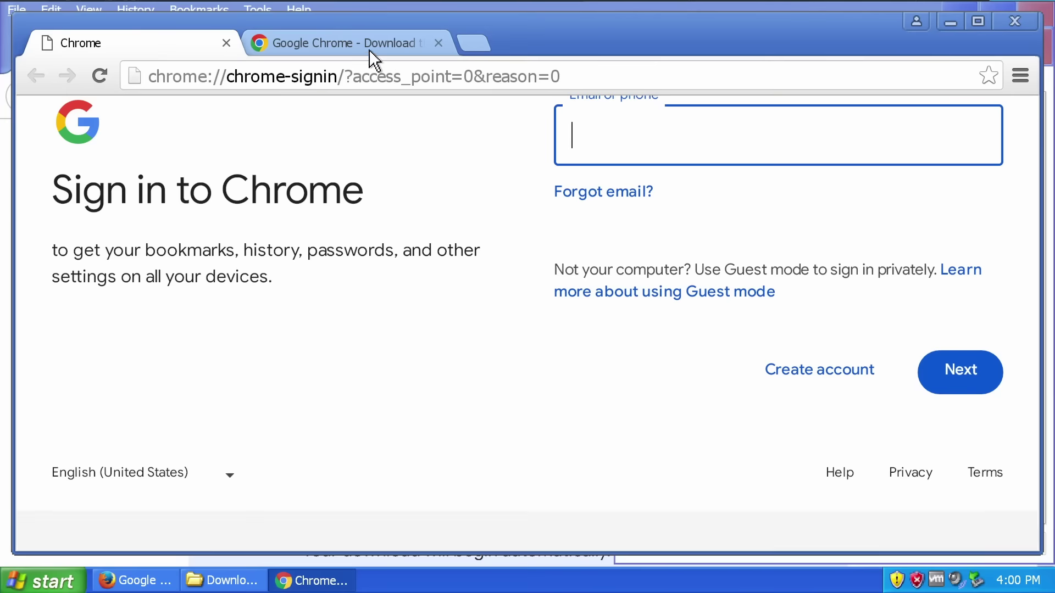
- Close the Chrome window and set the Google Chrome shortcut to run in compatibility mode for Windows 10 22H2
left_click(438, 47)
left_click_drag(474, 55, 352, 160)
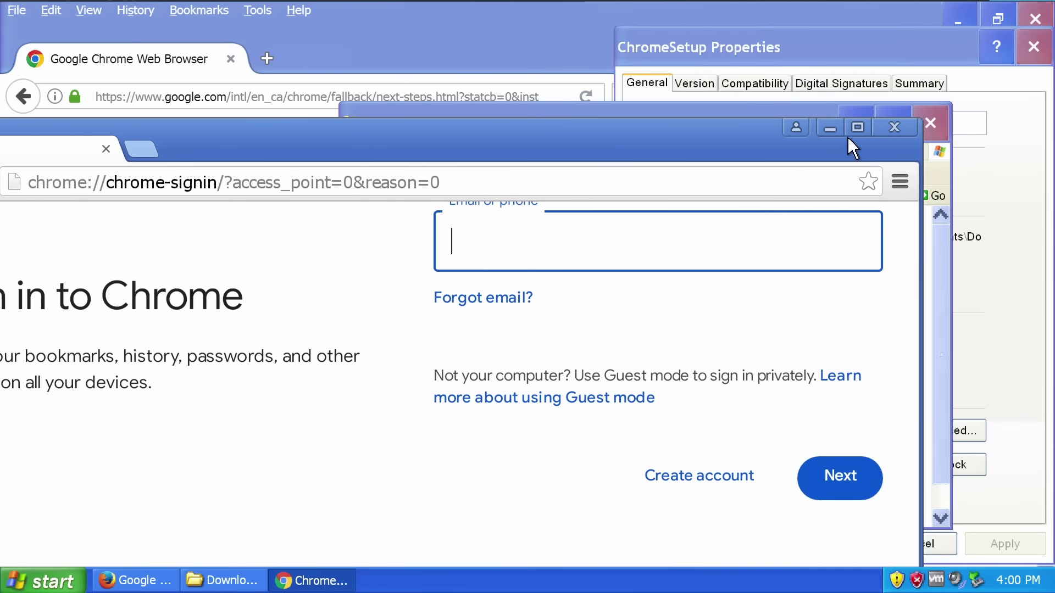
left_click(881, 121)
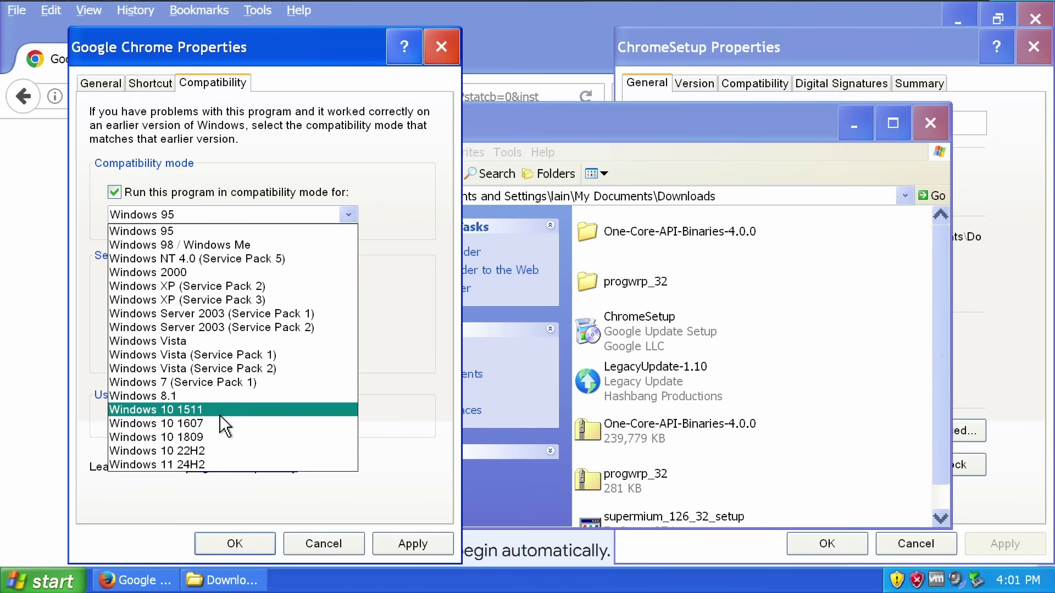
left_click(218, 451)
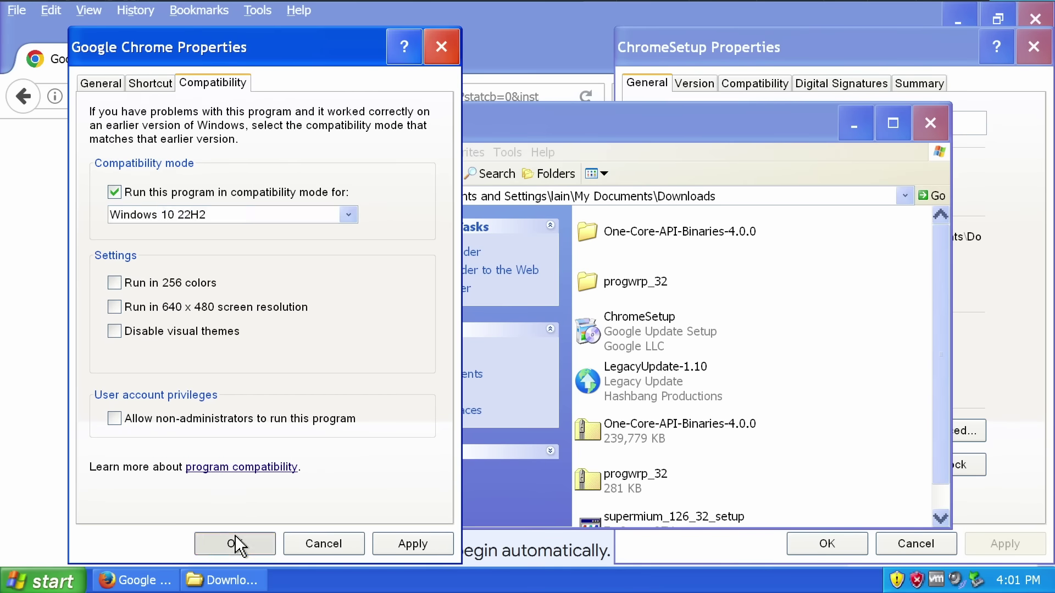
left_click(235, 541)
- Start Mozilla Firefox from the desktop and let it install its updates
left_click(42, 580)
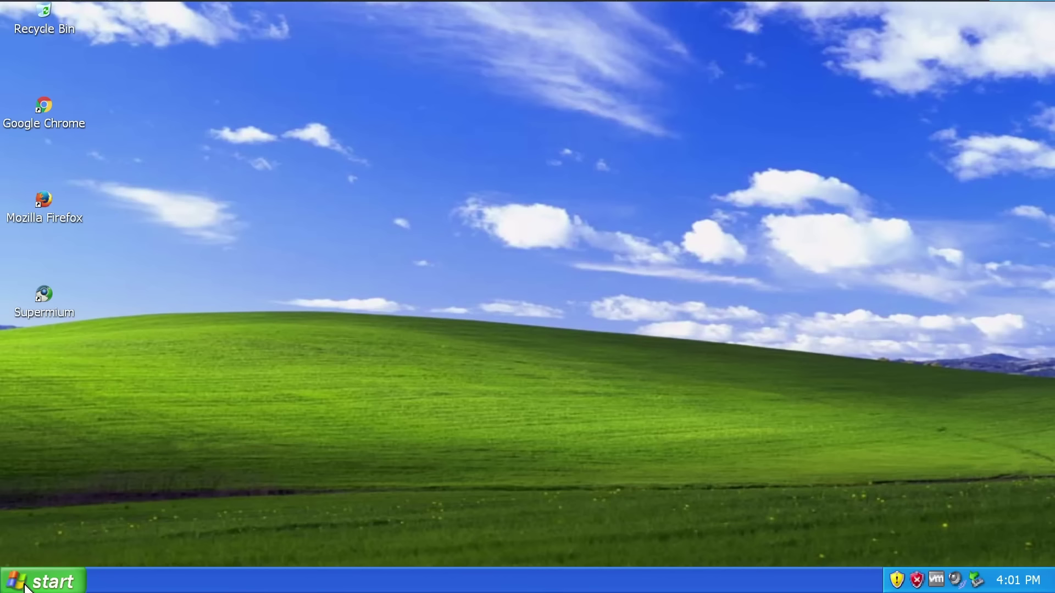
left_click(43, 580)
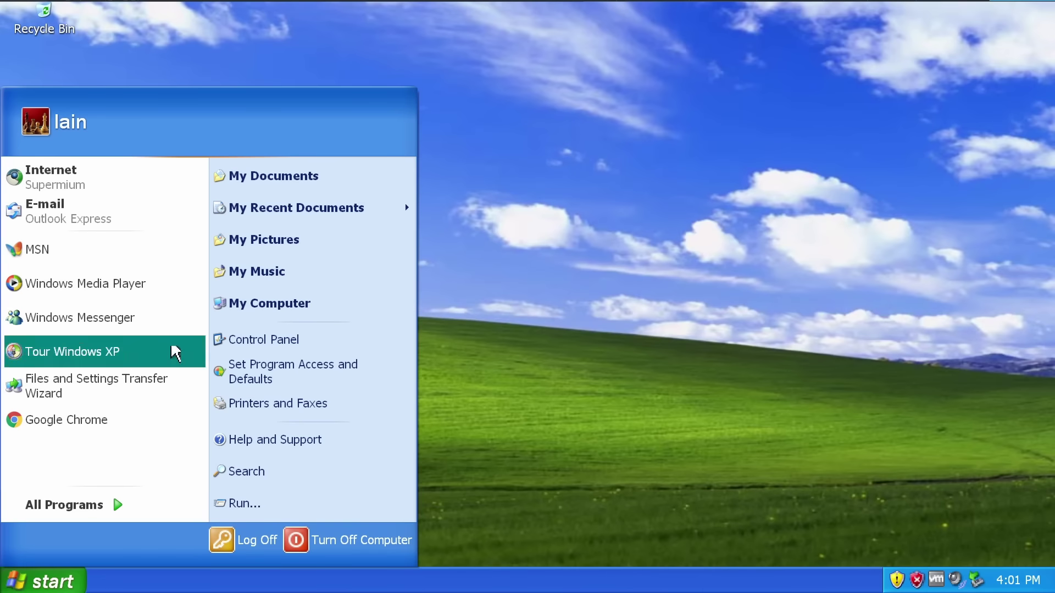
left_click(351, 73)
double_click(44, 204)
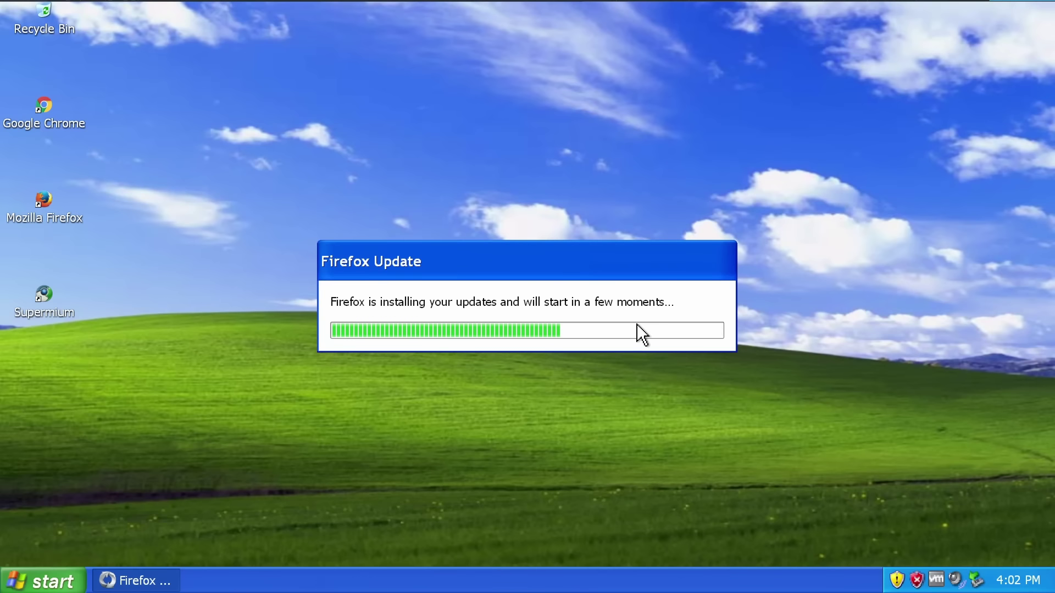
left_click_drag(615, 275, 629, 291)
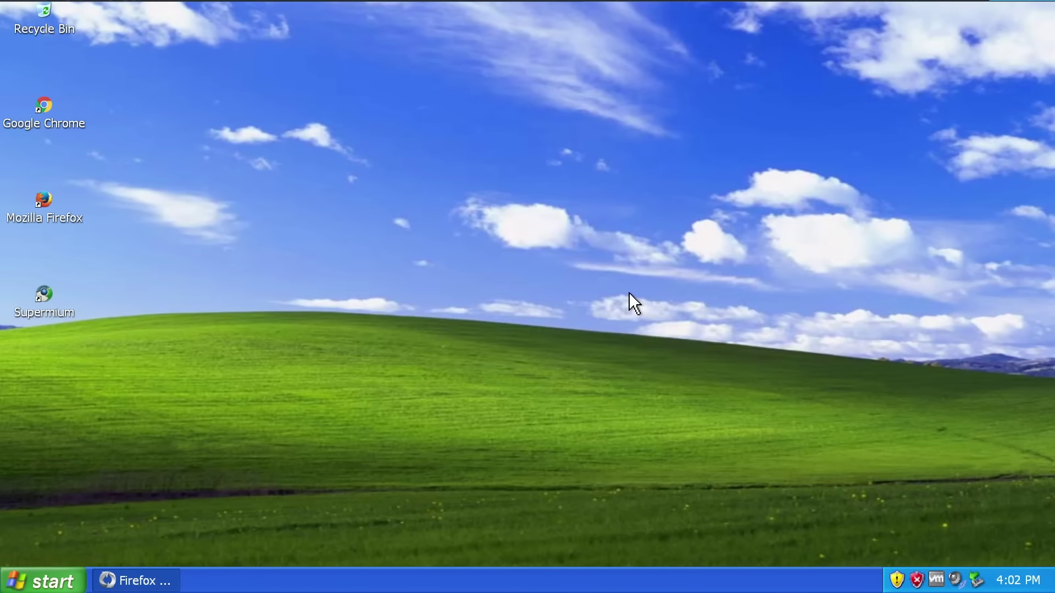
- Open the About Firefox information and restart the browser to apply the downloaded update
left_click(1036, 66)
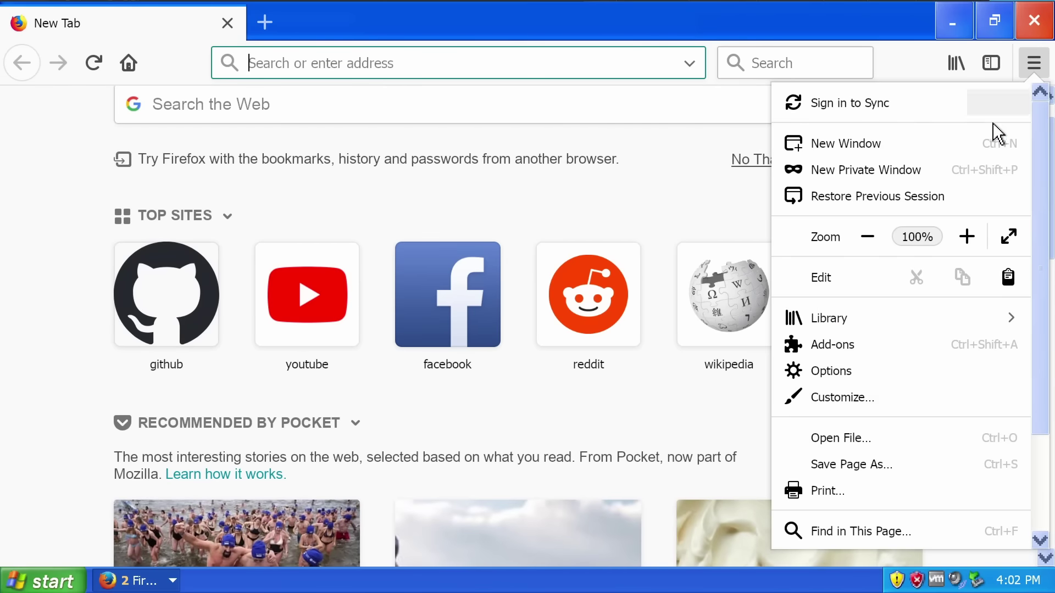
scroll(864, 487, "down", 3)
left_click(866, 496)
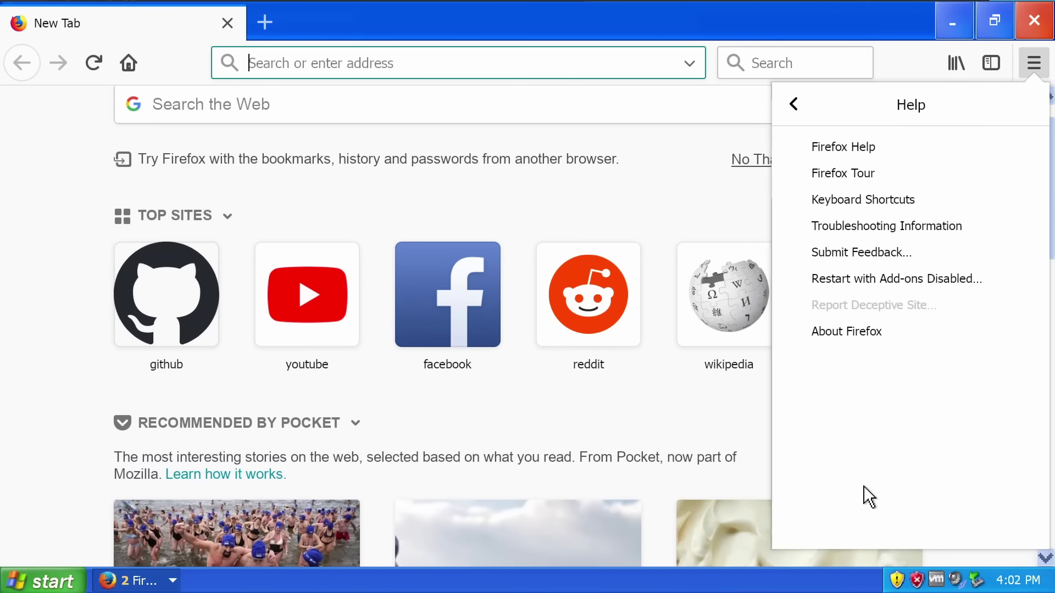
left_click(873, 342)
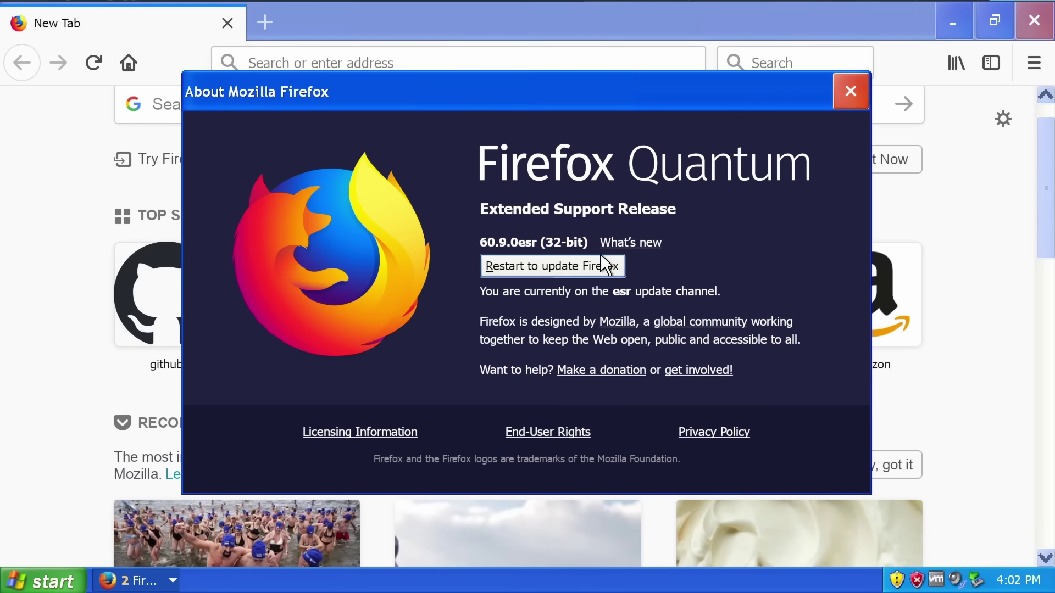
left_click(513, 266)
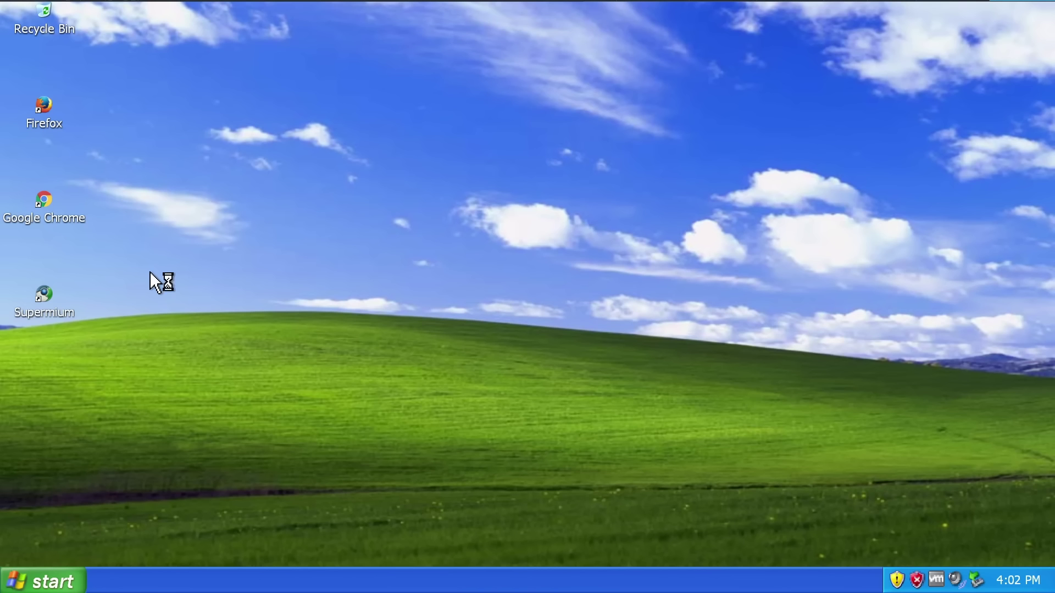
- Restart Firefox again from version 68.12.0esr to apply the next update
key("ctrl+shift+Escape")
left_click(426, 177)
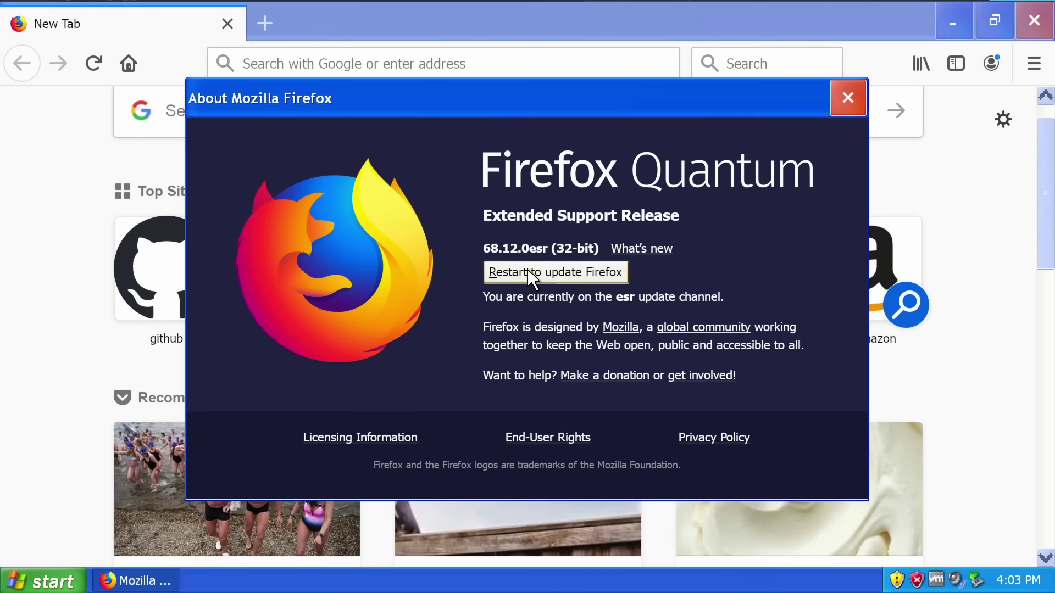
left_click(527, 269)
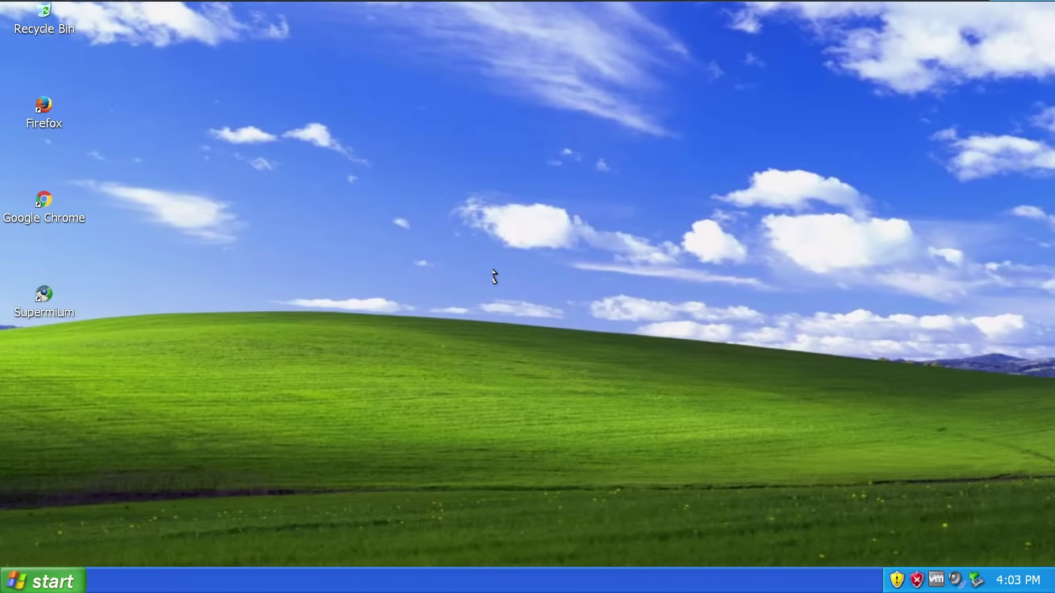
left_click_drag(293, 250, 575, 270)
left_click(62, 219)
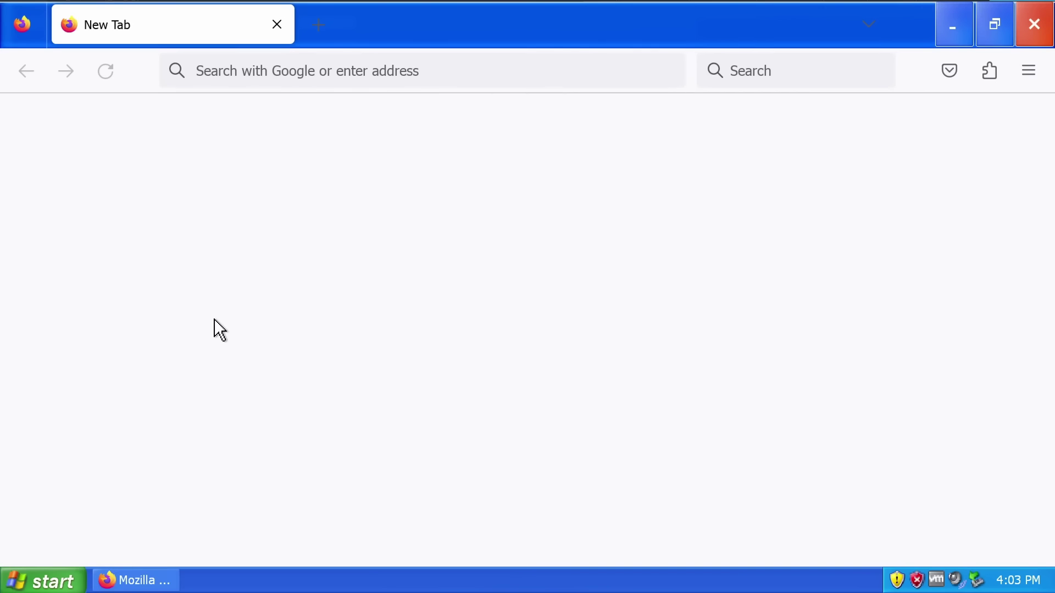
- Close the Firefox enterprise page's tab and search the web for "chrome"
left_click(785, 72)
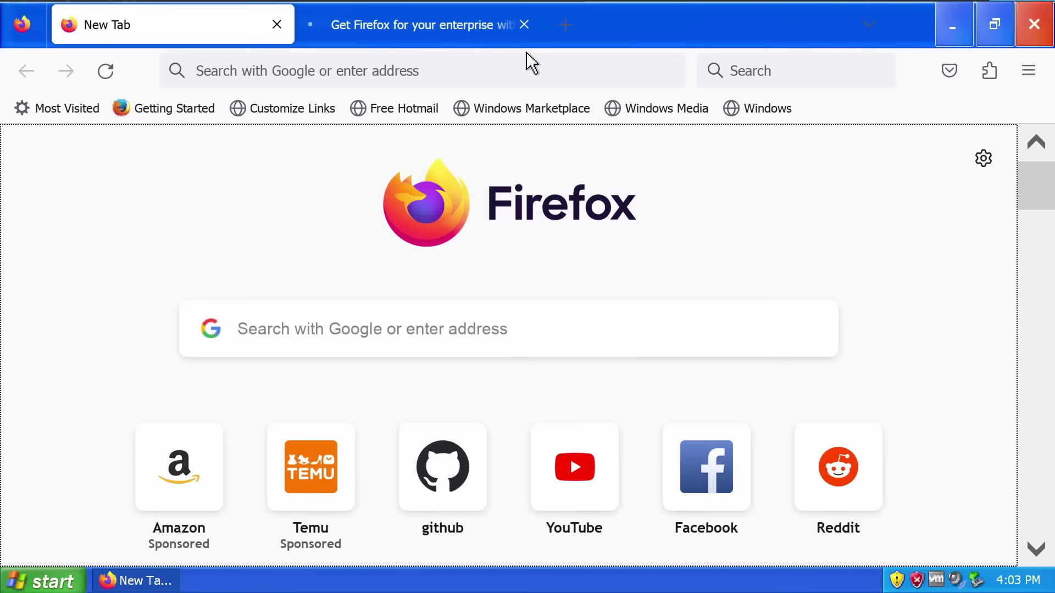
left_click(522, 23)
left_click(1013, 78)
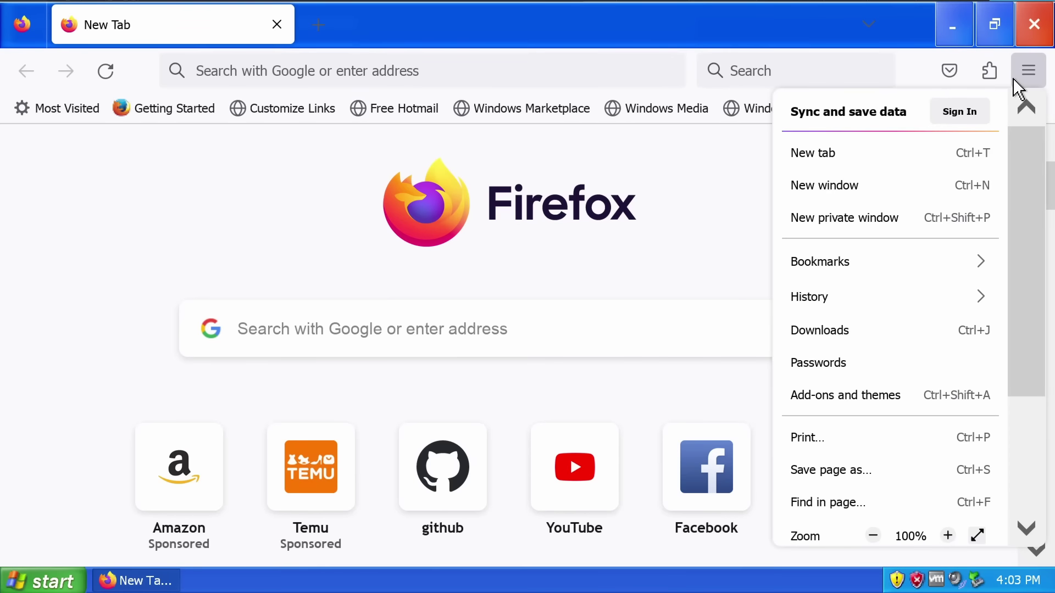
left_click(737, 73)
left_click(756, 73)
type("chrome")
key("Return")
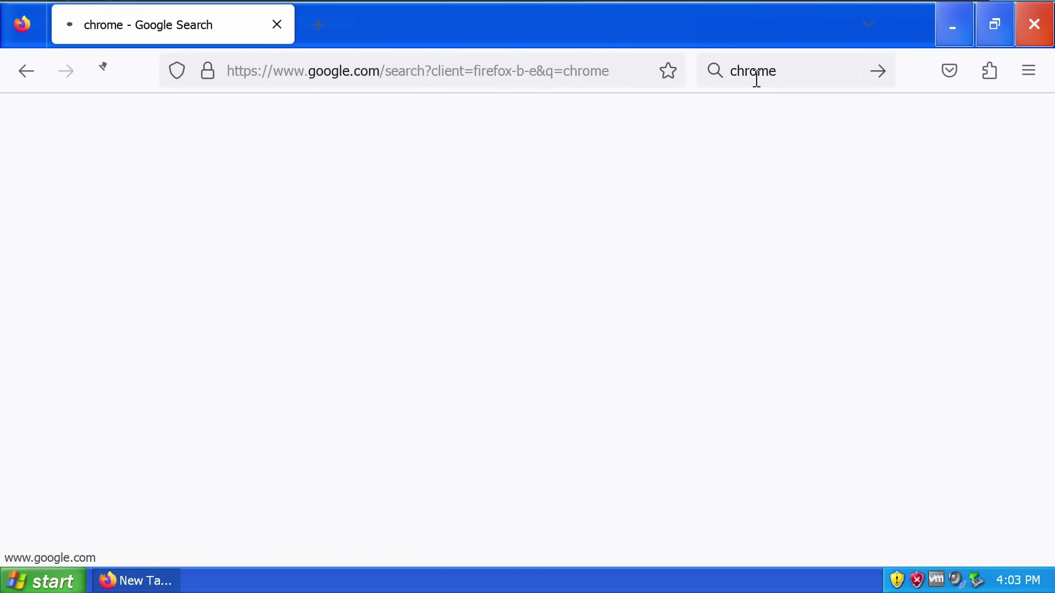
- Open Google's Chrome page, opt out of sending usage statistics and crash reports, and download Chrome
left_click(272, 316)
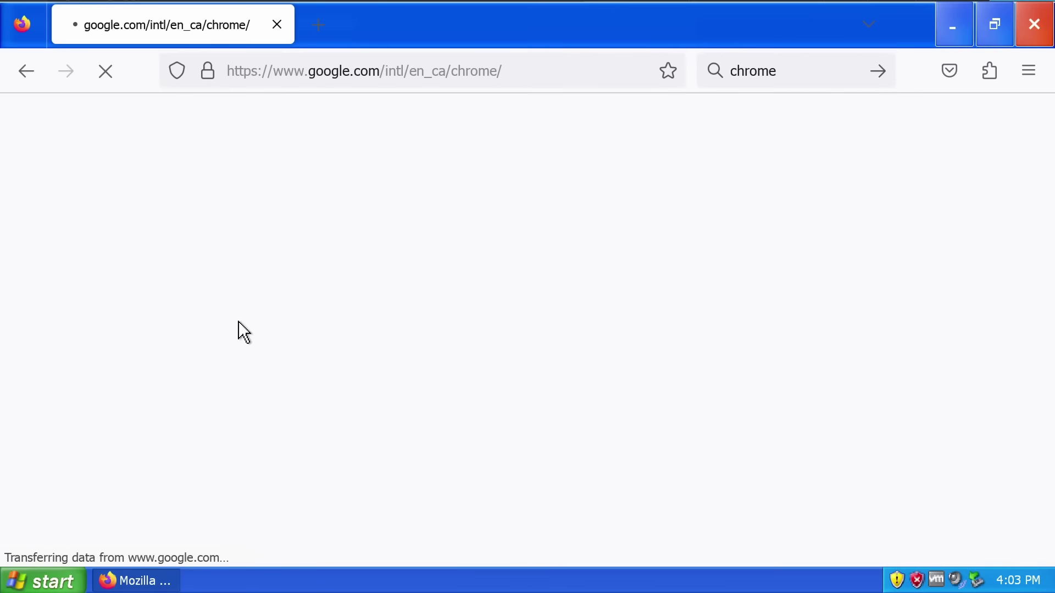
scroll(591, 323, "down", 5)
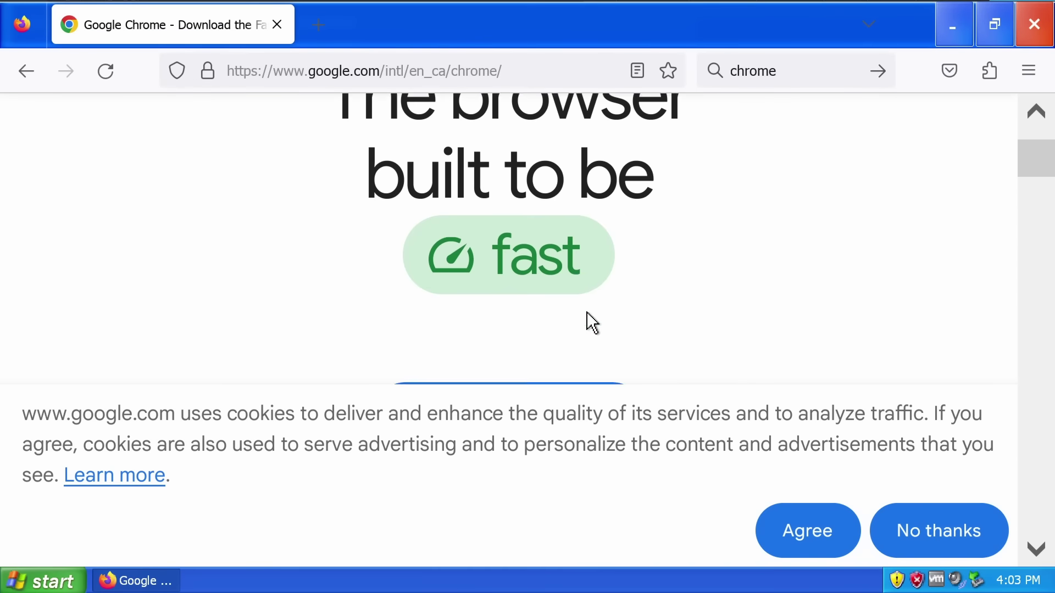
left_click(237, 323)
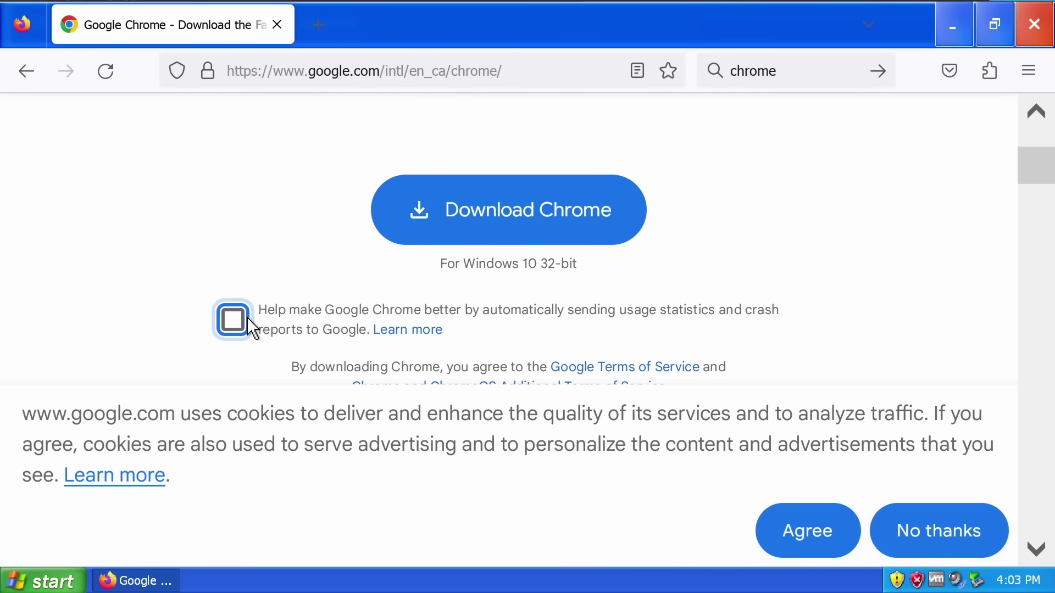
left_click(420, 212)
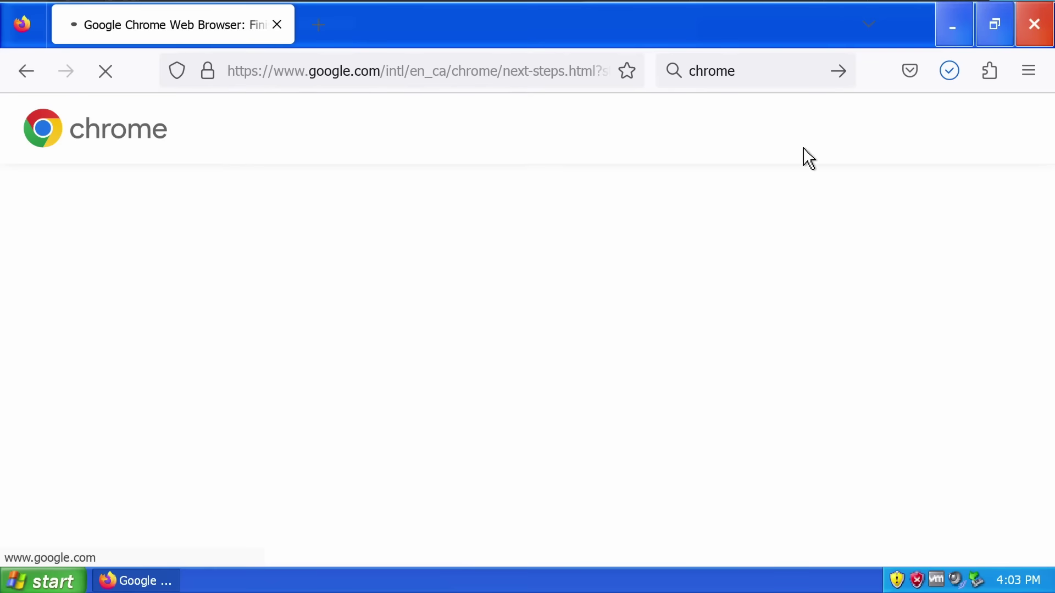
left_click(941, 71)
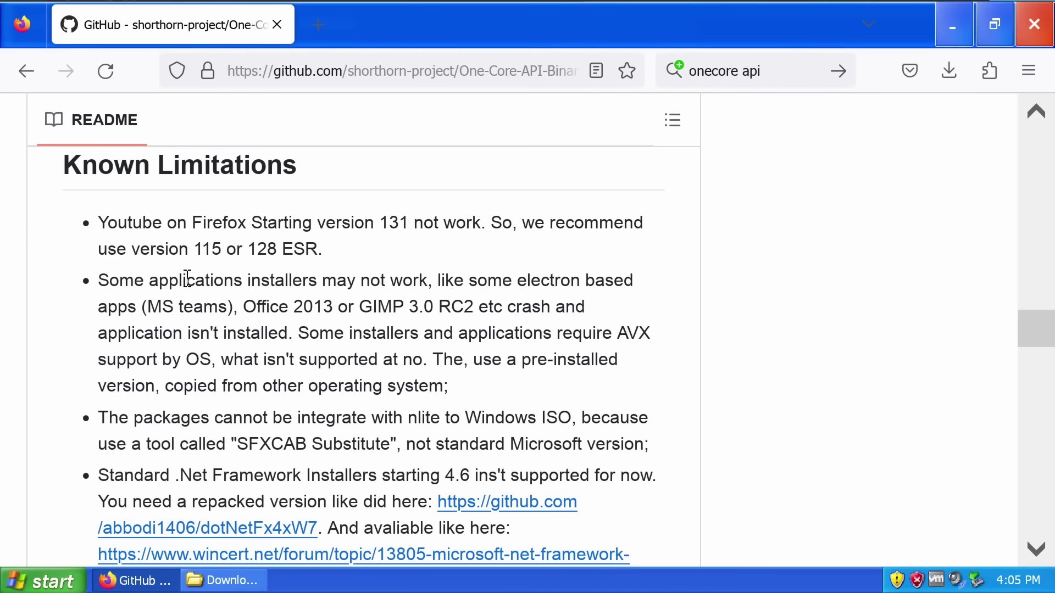
- Read the Known Limitations in the One-Core-API README and view the BIN folder of the linked dotNetFx4xW7 repository in a new tab
left_click_drag(335, 313, 360, 335)
left_click(411, 353)
scroll(376, 341, "down", 1)
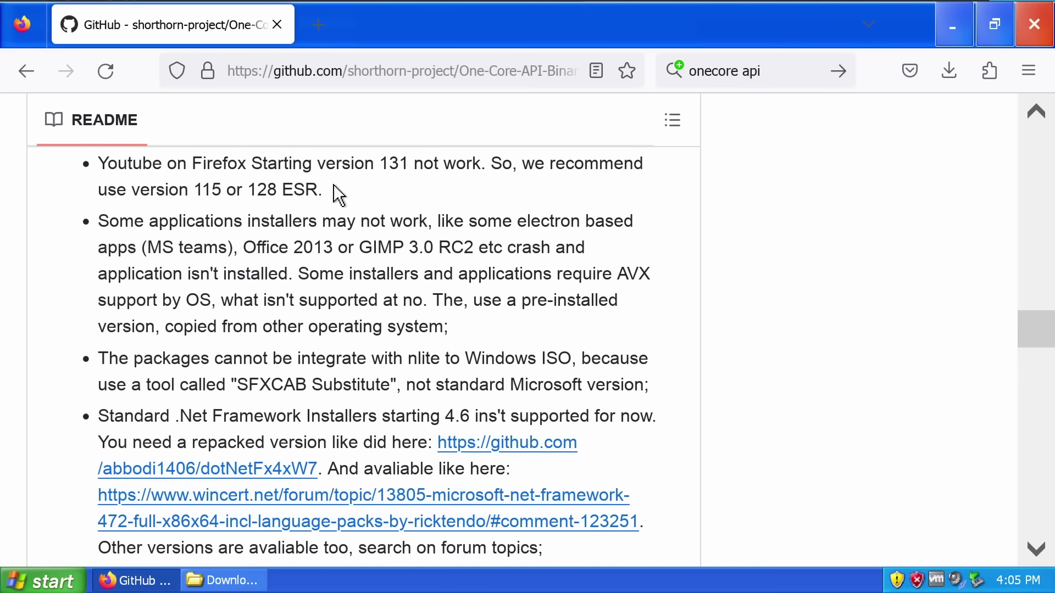
scroll(487, 189, "down", 1)
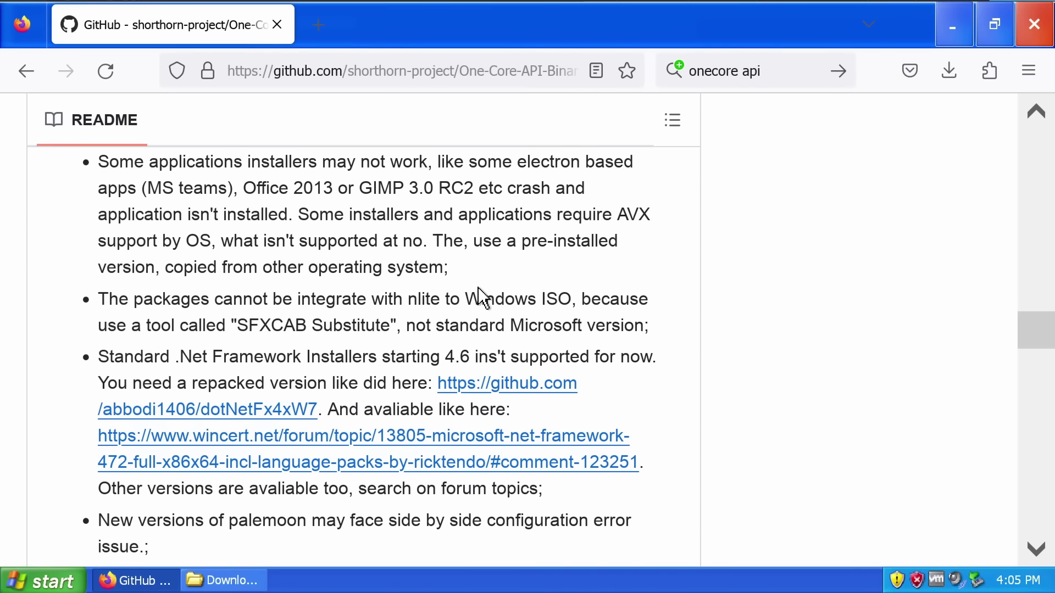
middle_click(208, 409)
left_click(409, 38)
scroll(396, 246, "down", 2)
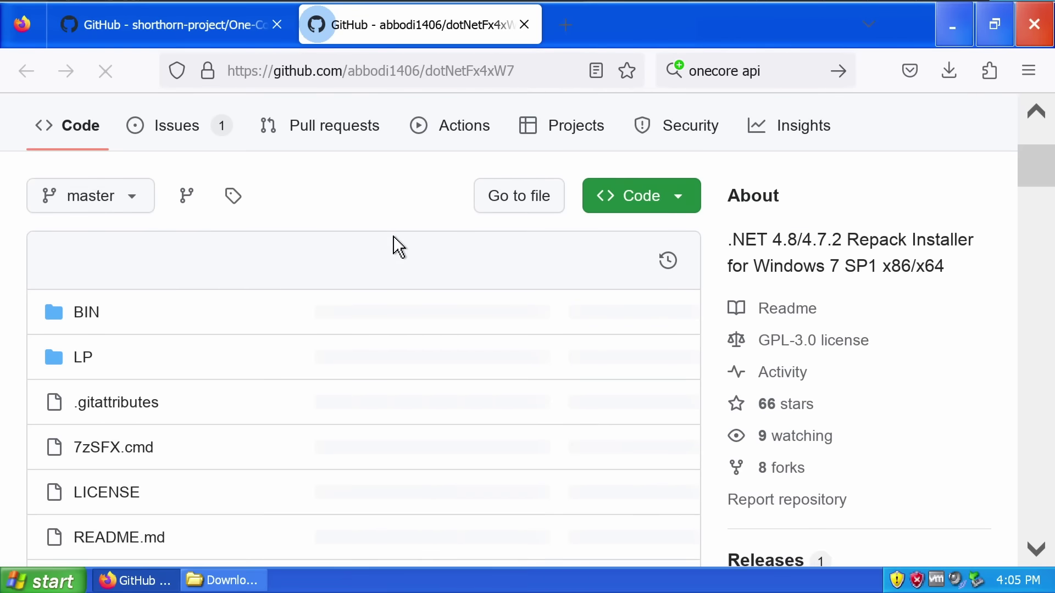
left_click(82, 330)
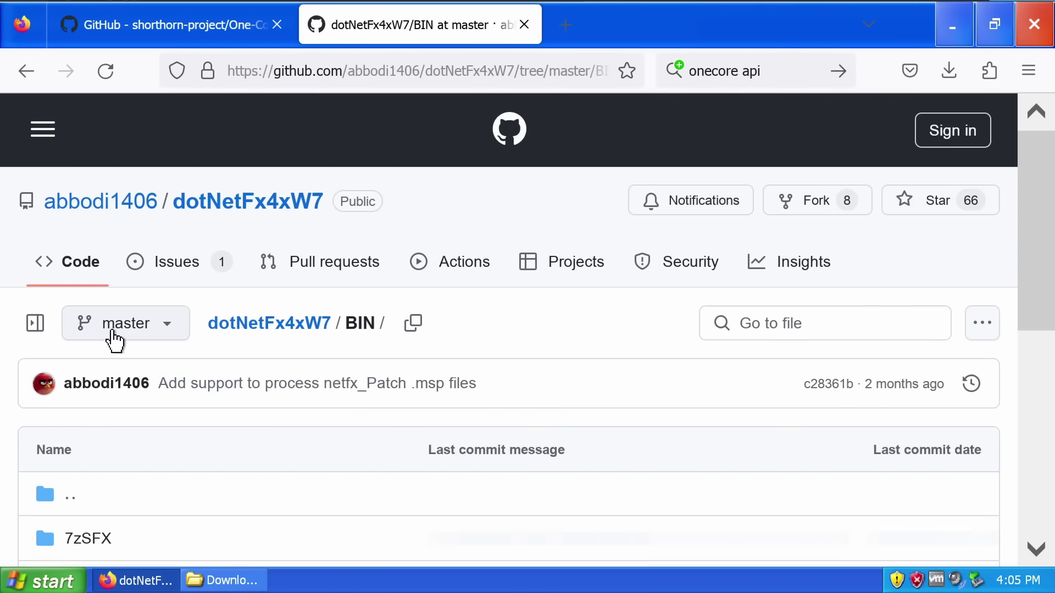
scroll(116, 396, "down", 3)
scroll(117, 399, "down", 2)
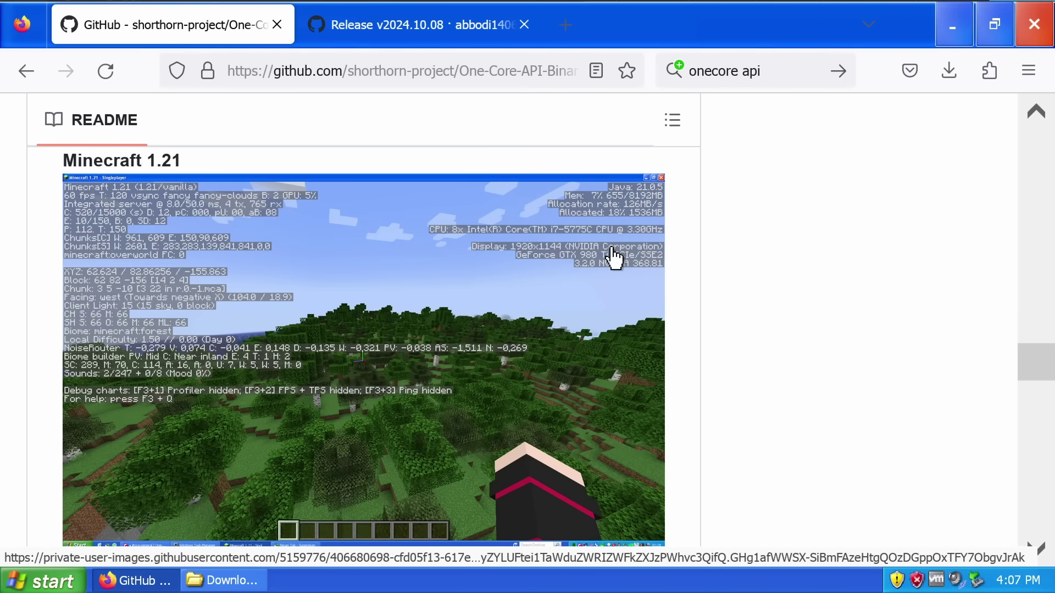
- Examine the application screenshots in the One-Core-API README, from Minecraft 1.21 to Visual Studio Code 1.81
scroll(472, 234, "down", 5)
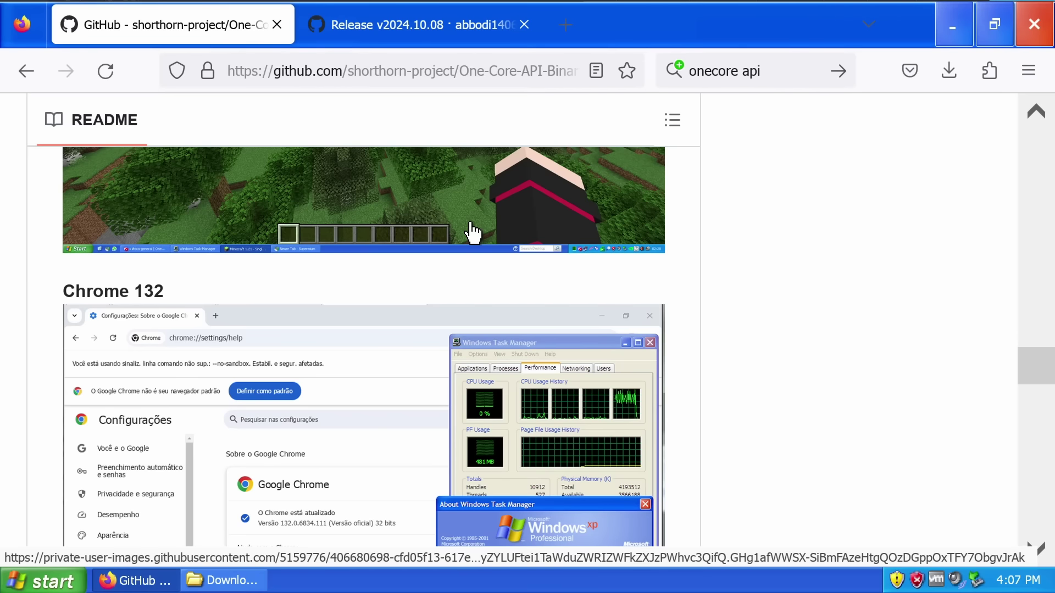
scroll(472, 233, "down", 5)
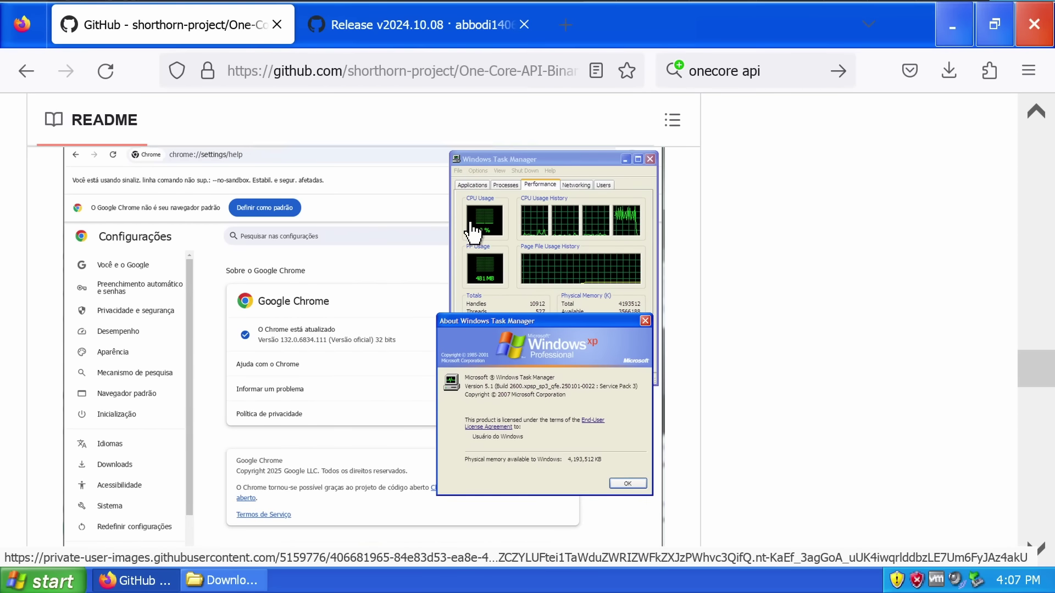
scroll(473, 233, "down", 6)
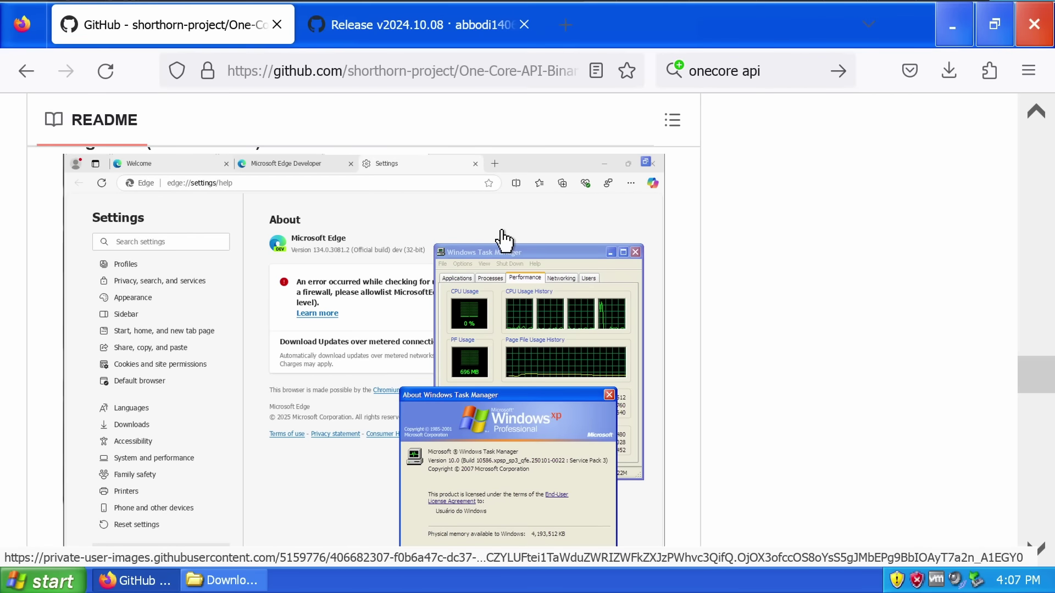
scroll(502, 241, "down", 4)
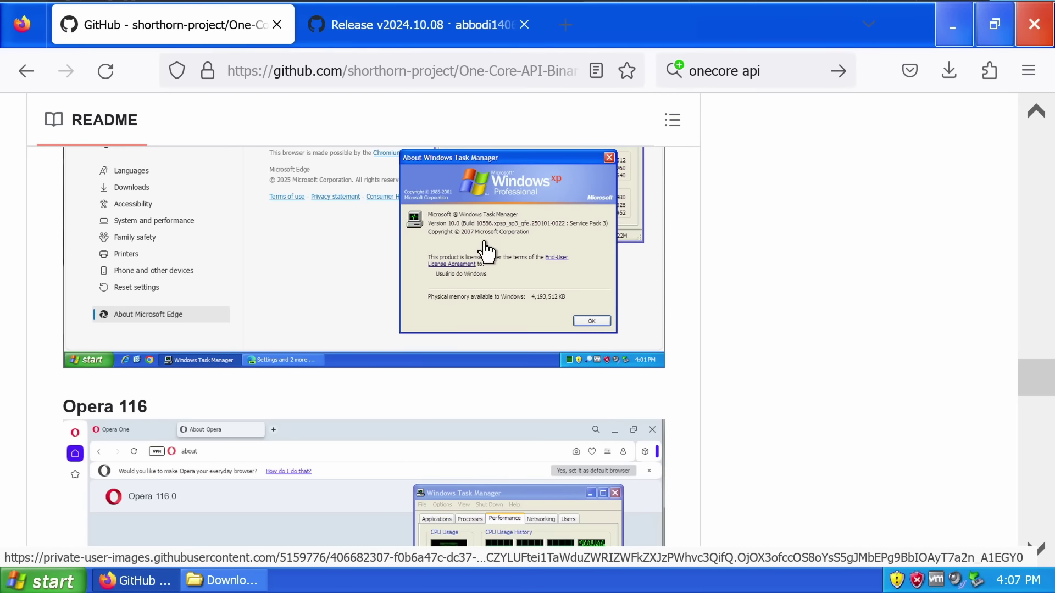
scroll(478, 258, "down", 10)
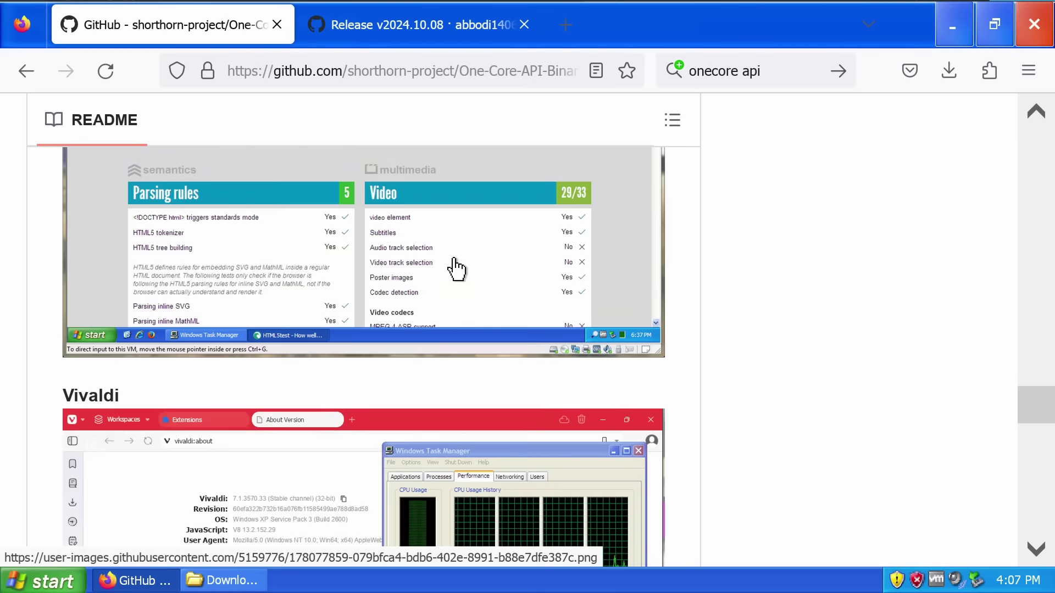
scroll(456, 269, "down", 15)
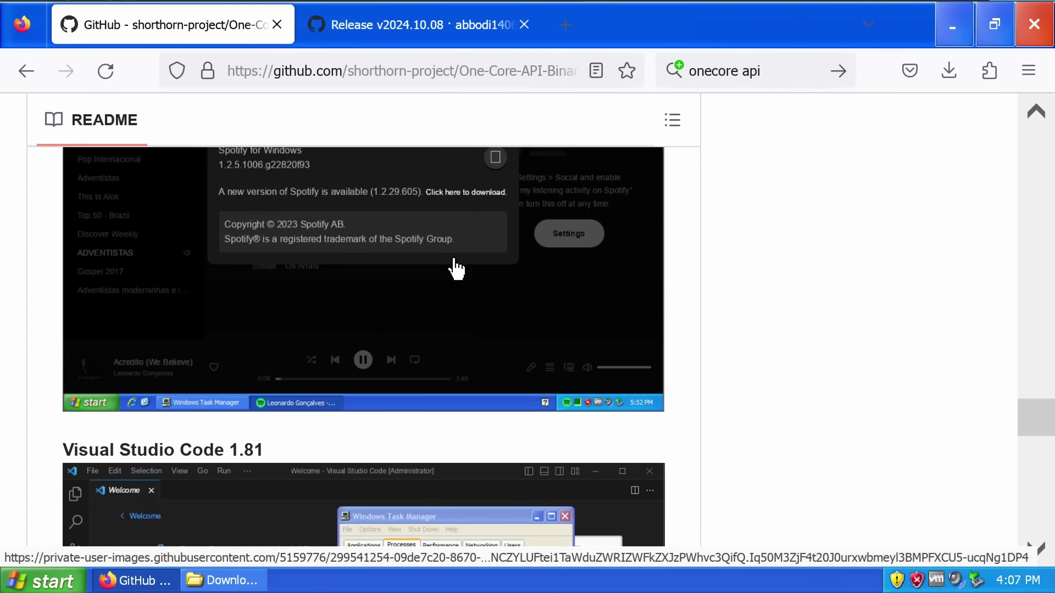
scroll(459, 267, "down", 5)
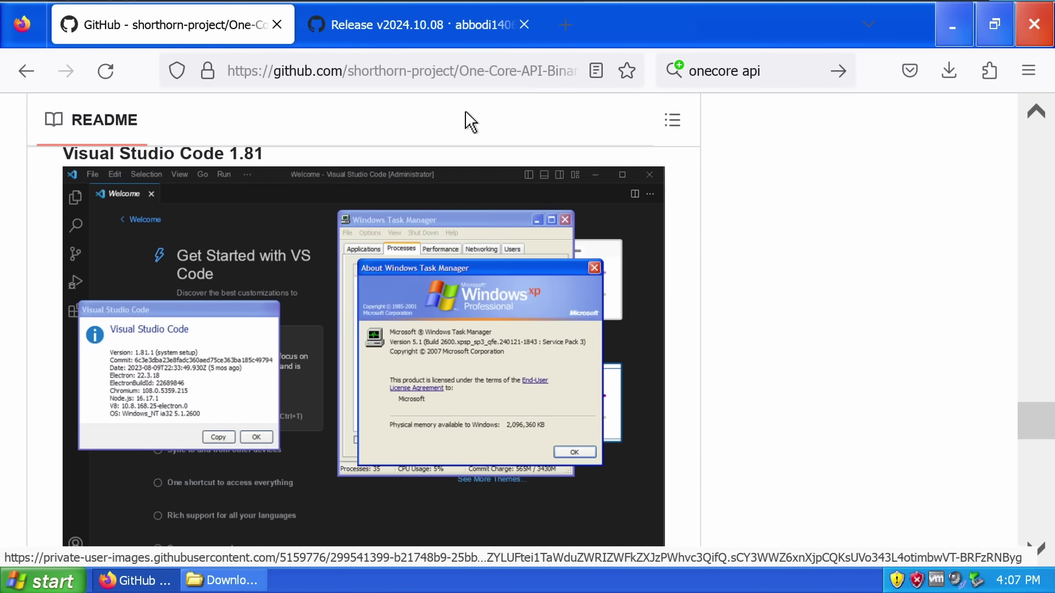
- Search for "vs code" in a new tab to reach the Visual Studio Code website
left_click(559, 35)
type("vs code")
key("Return")
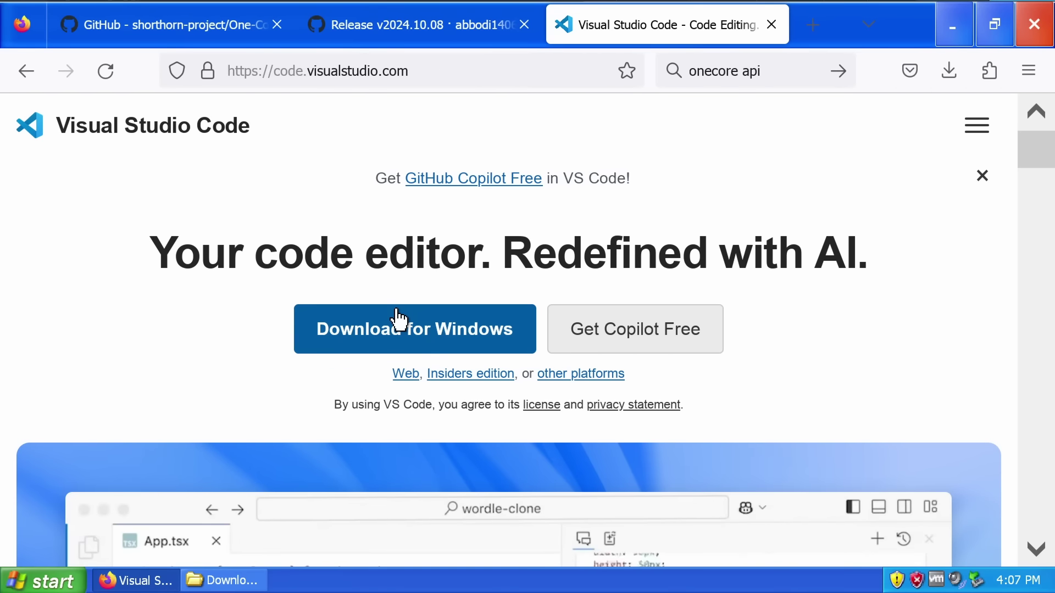
- Download the current Windows build of Visual Studio Code from its website and go back from the documentation page
left_click(400, 319)
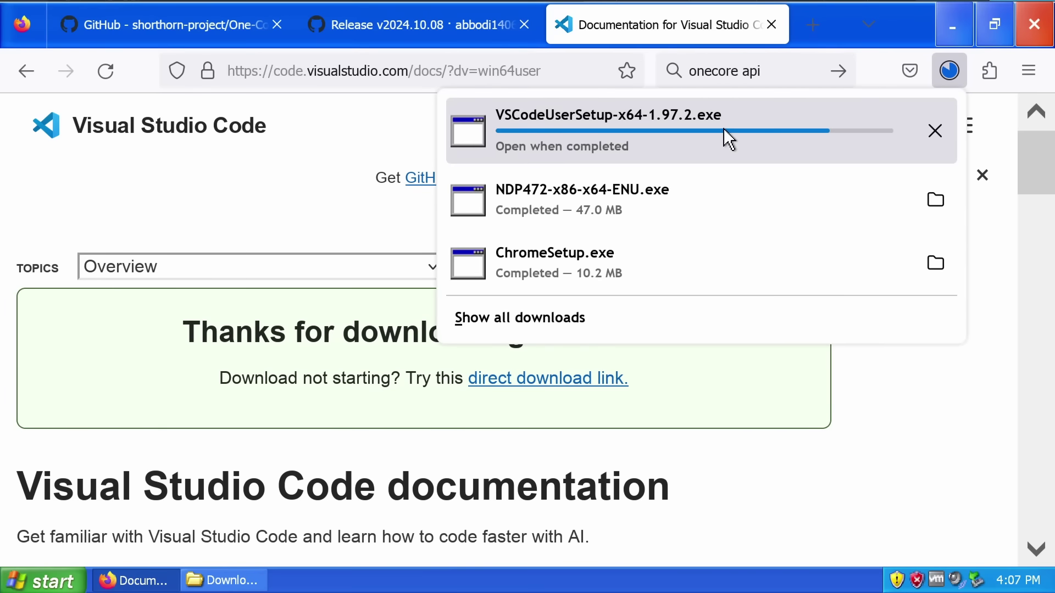
scroll(308, 374, "down", 3)
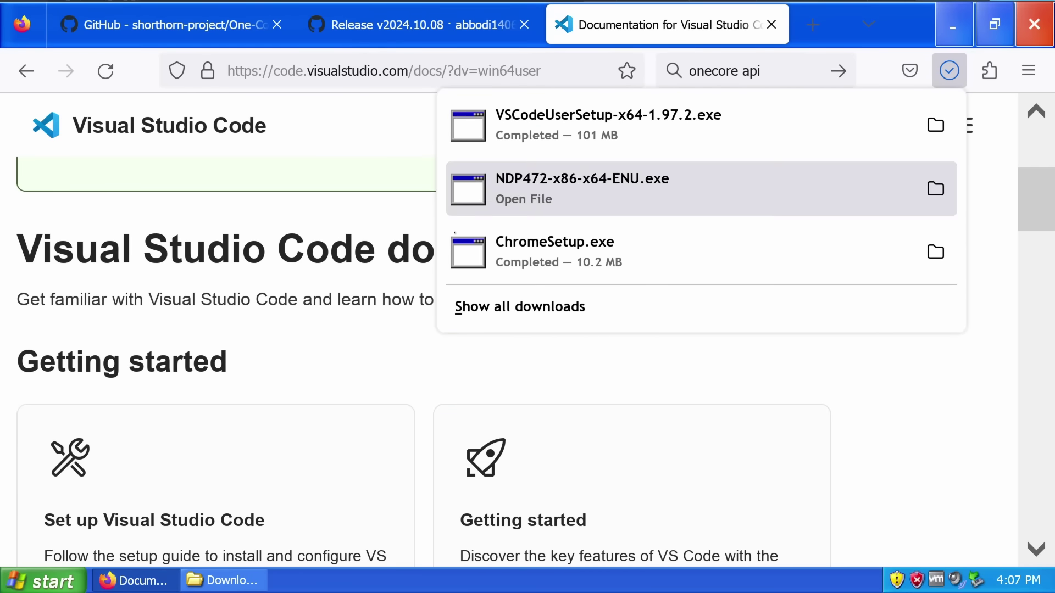
left_click(259, 341)
scroll(259, 342, "down", 8)
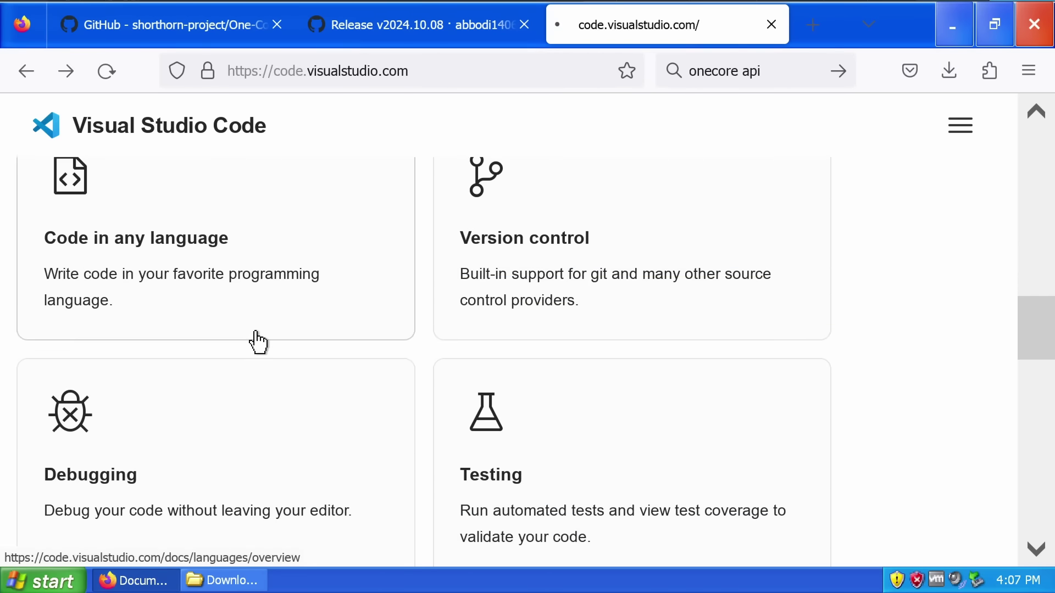
key("alt+Left")
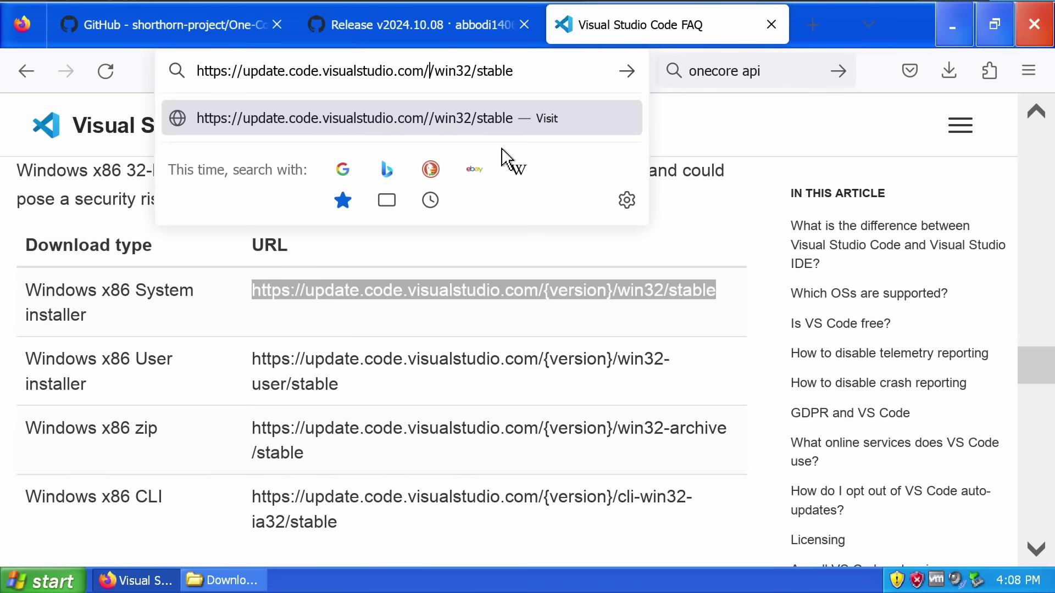
- Download the 32-bit Visual Studio Code 1.82.2 system installer through its versioned update URL and run it
type("1.8/win3")
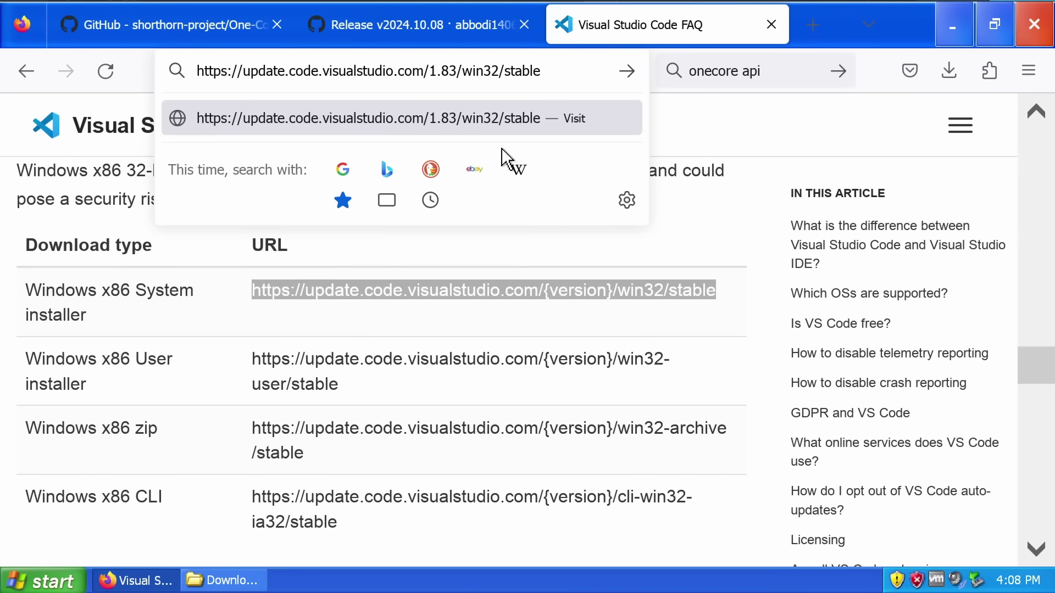
key("BackSpace")
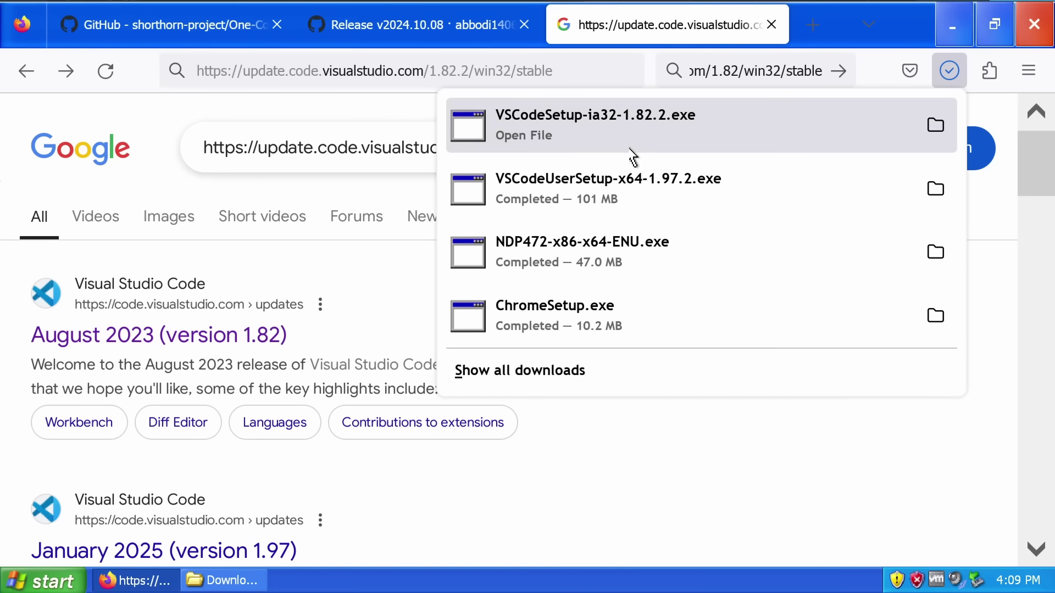
left_click(587, 147)
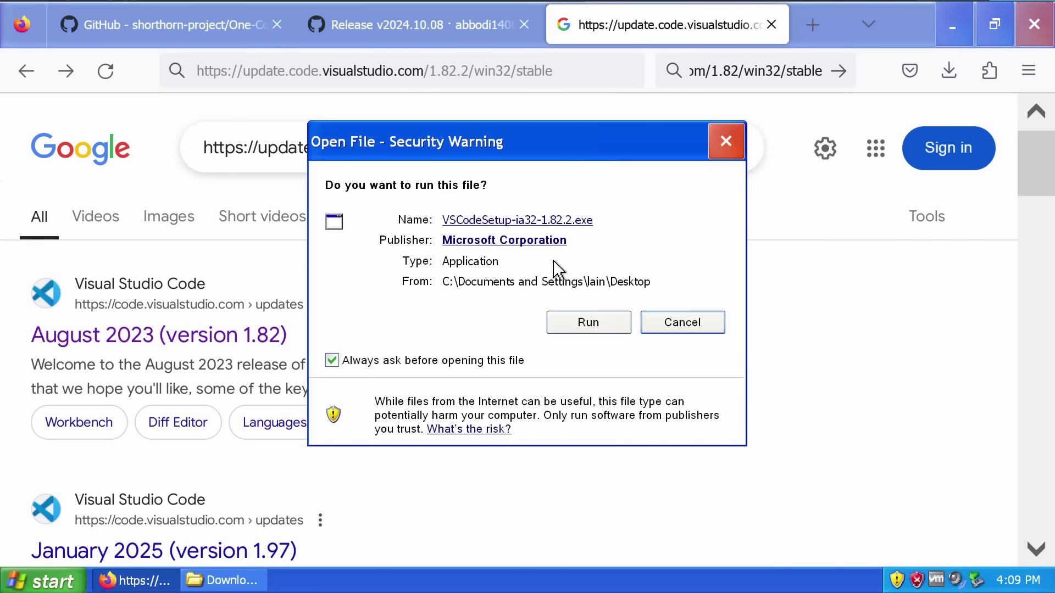
left_click(574, 321)
- Accept the licence, keep the default folder, enable the desktop icon and both "Open with Code" actions, and install Visual Studio Code
left_click(250, 443)
left_click(733, 506)
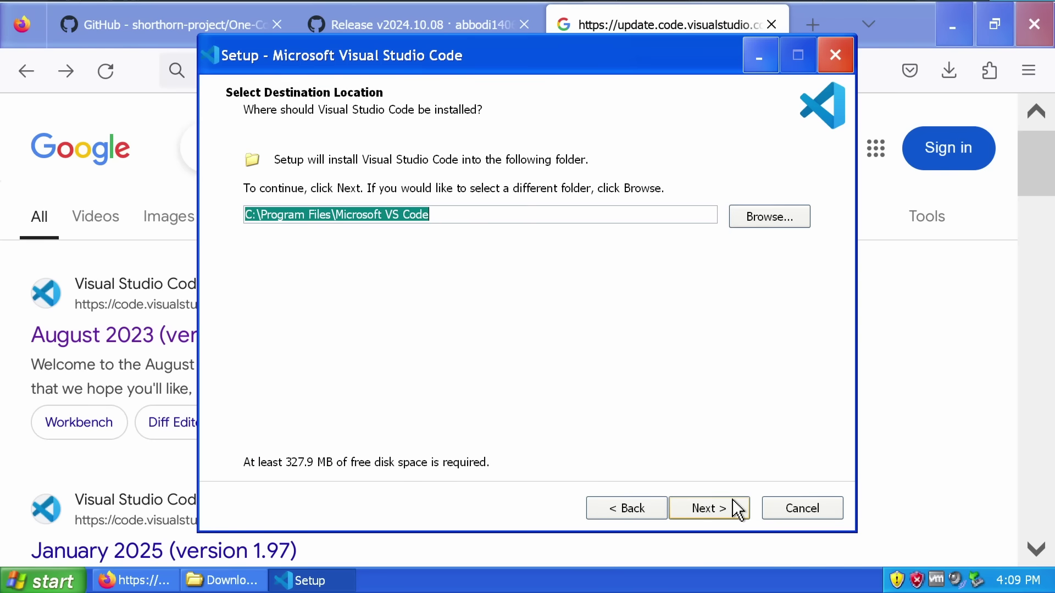
left_click(733, 506)
left_click(734, 507)
left_click(369, 294)
left_click(339, 269)
left_click(317, 223)
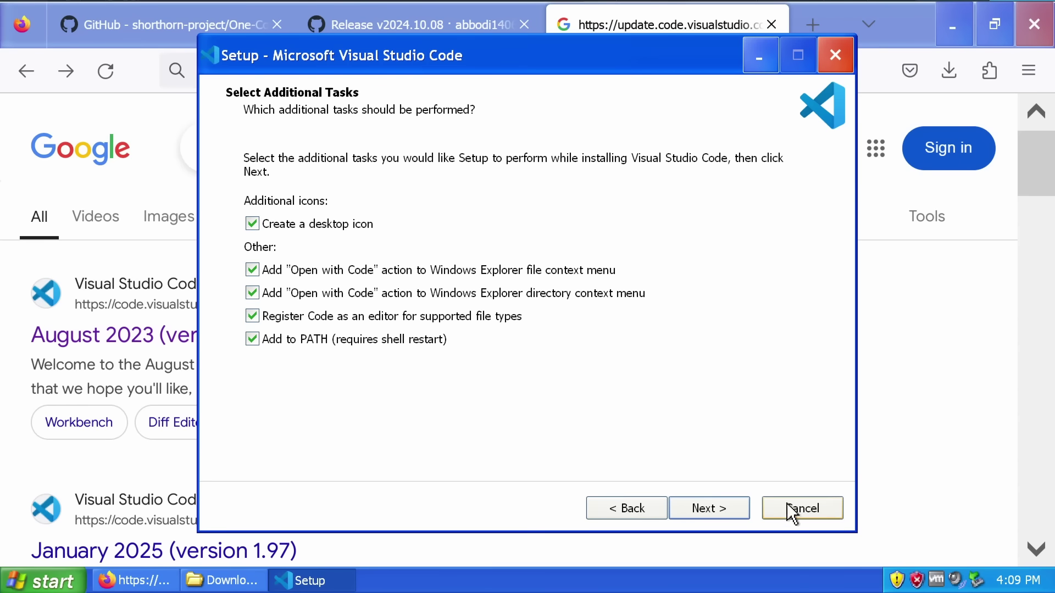
left_click(743, 510)
left_click(745, 512)
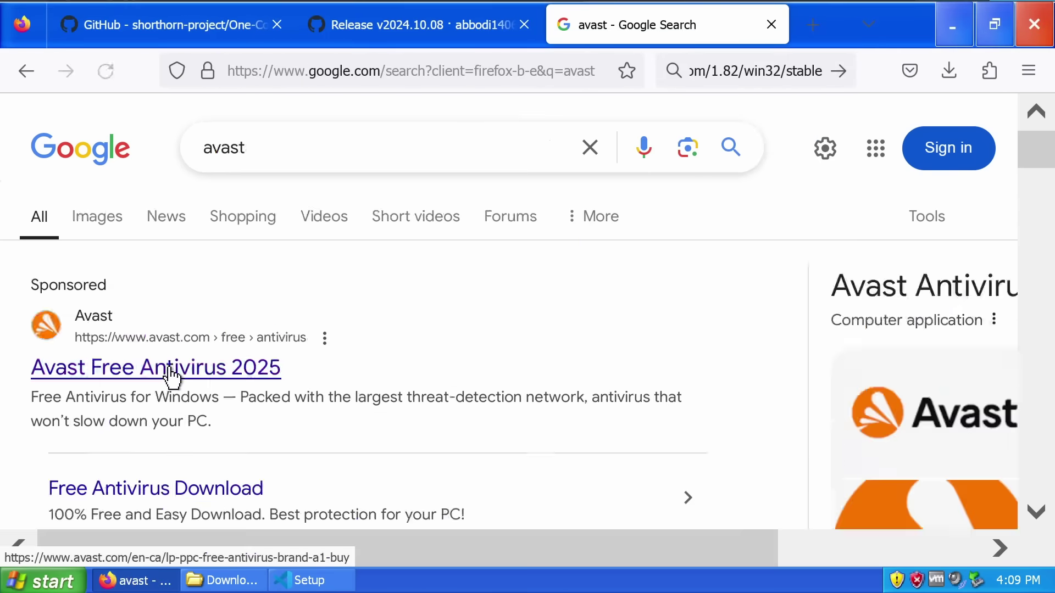
- Download the Avast Free Antivirus online installer from the Avast website and try to run it
scroll(172, 377, "down", 5)
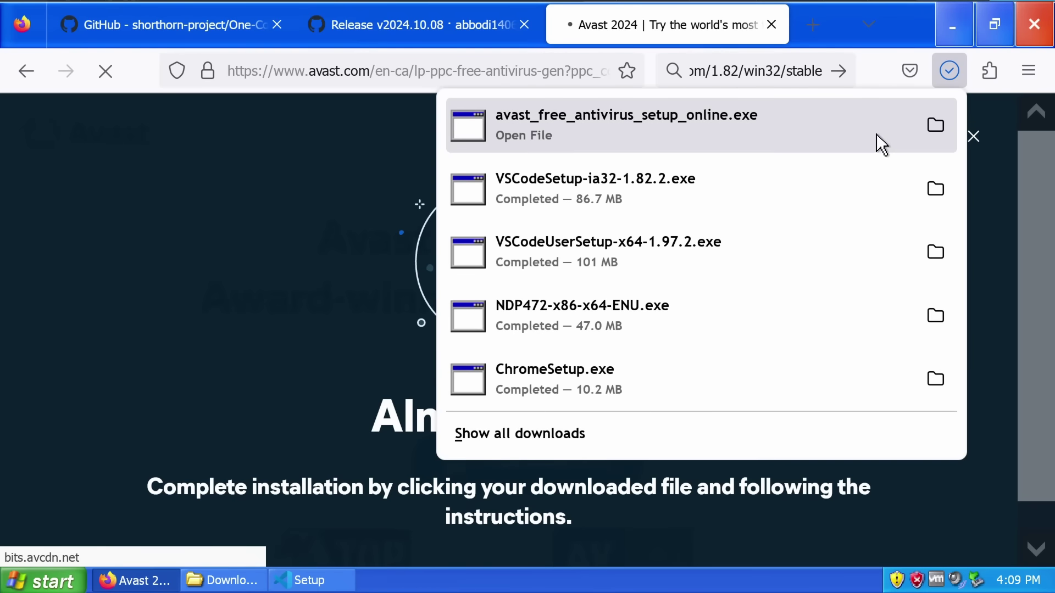
left_click(858, 134)
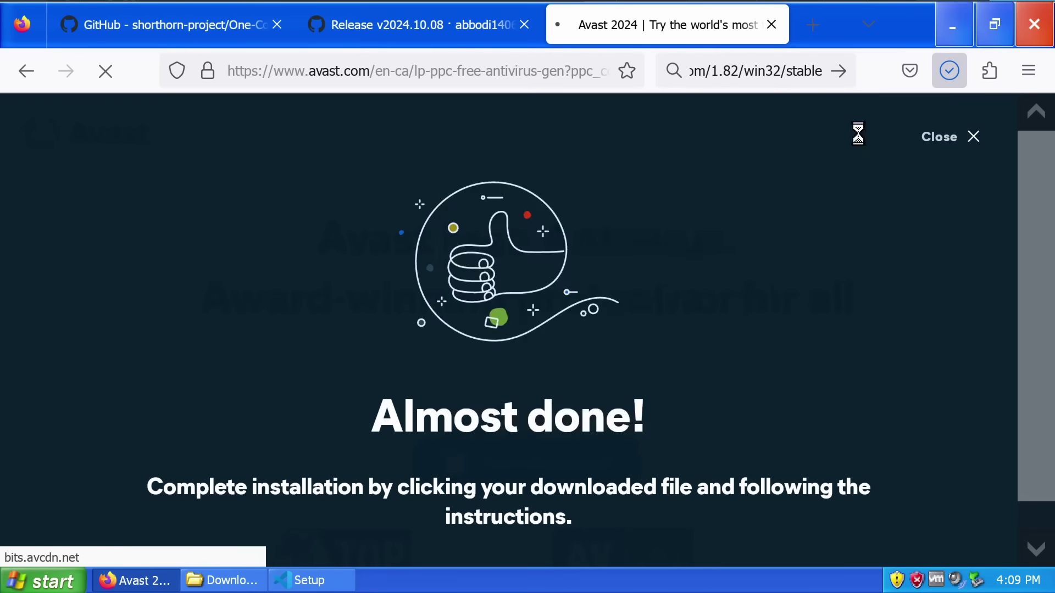
left_click(597, 318)
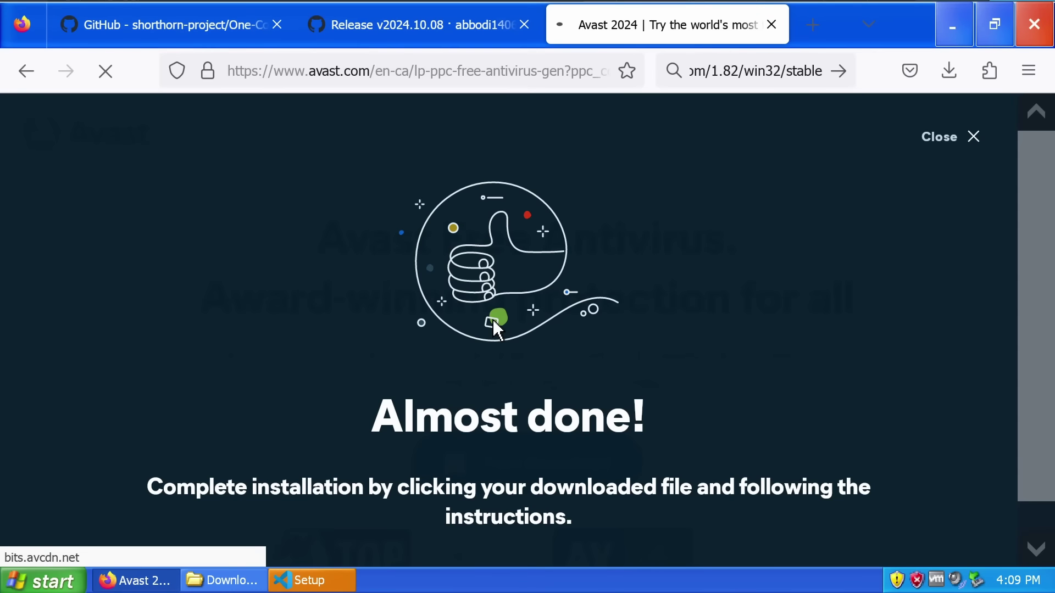
left_click(734, 72)
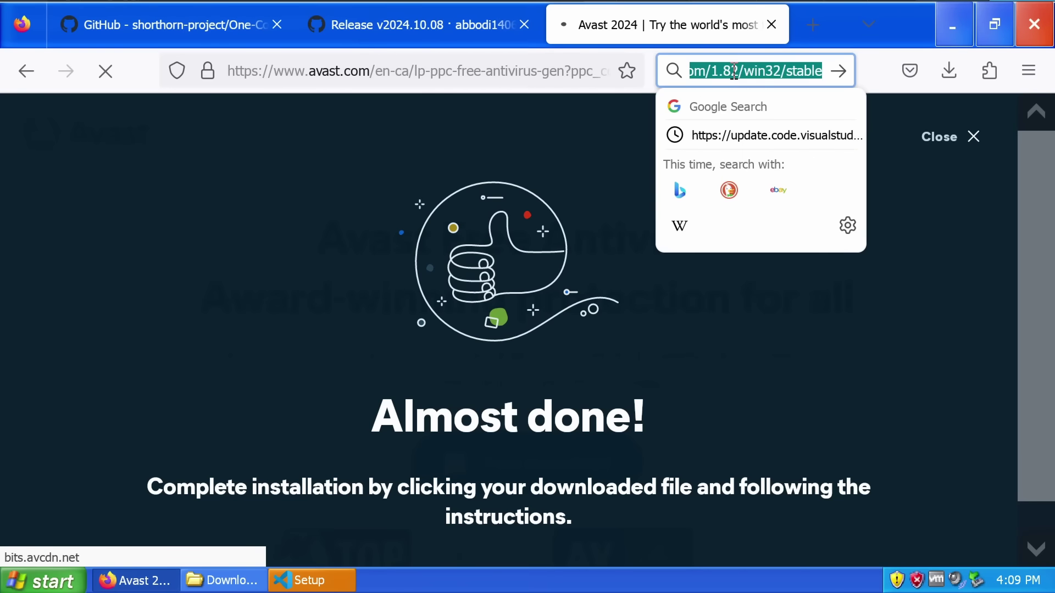
- Return to the Visual Studio Code setup wizard, finish it with the launch option enabled, and view the editor's Get Started page
left_click(332, 582)
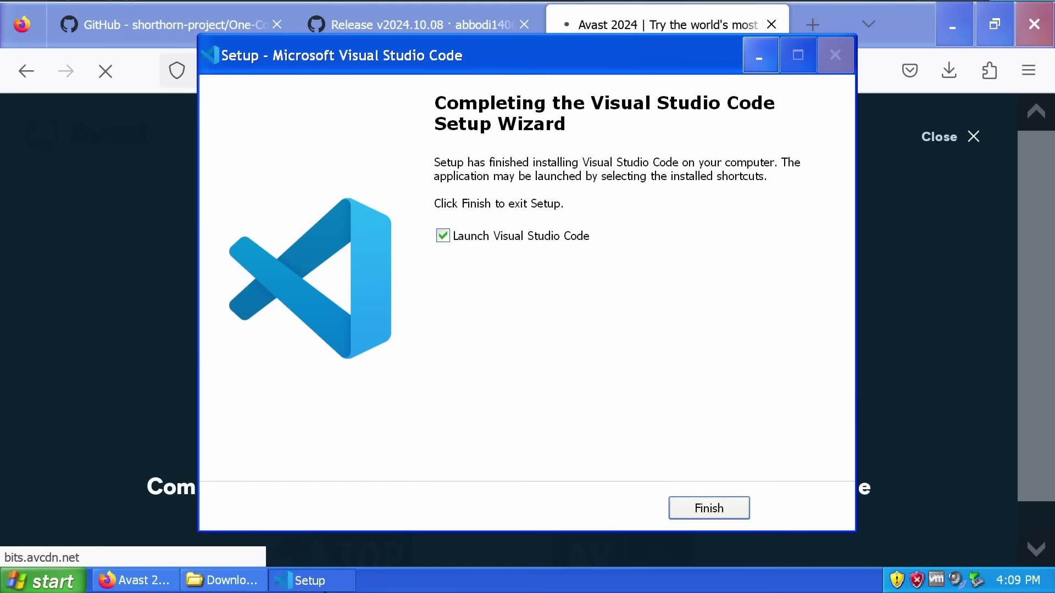
left_click(696, 497)
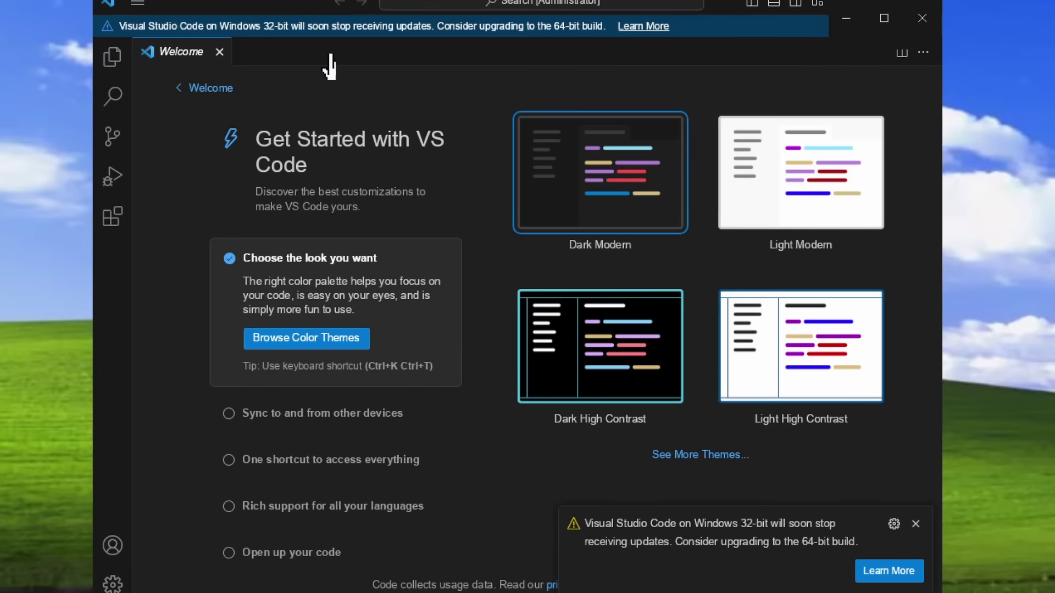
scroll(373, 275, "down", 2)
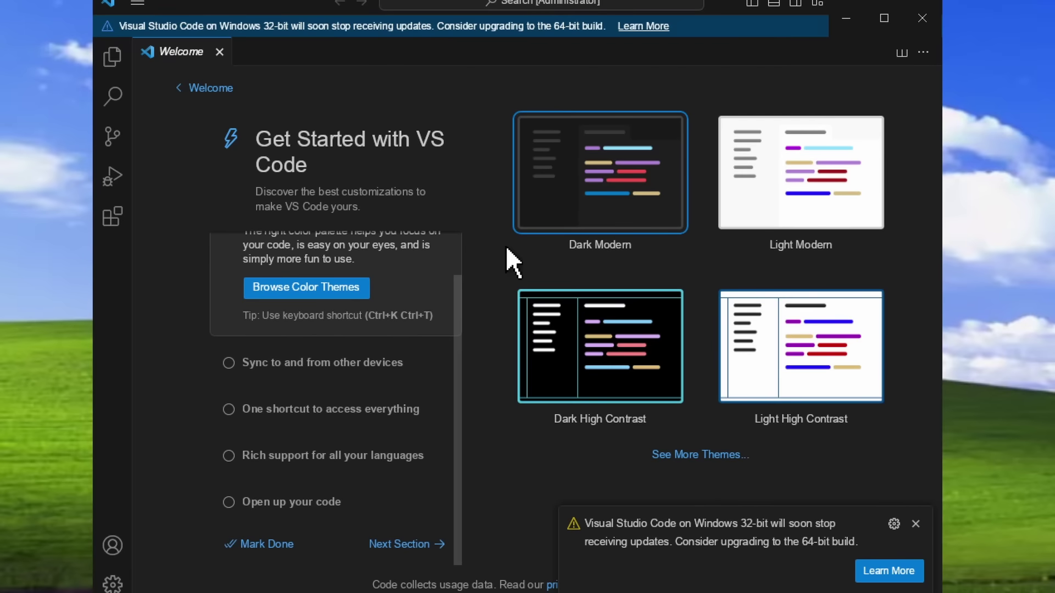
- Apply the Light Modern colour theme to Visual Studio Code
left_click(623, 180)
left_click(797, 193)
left_click(797, 193)
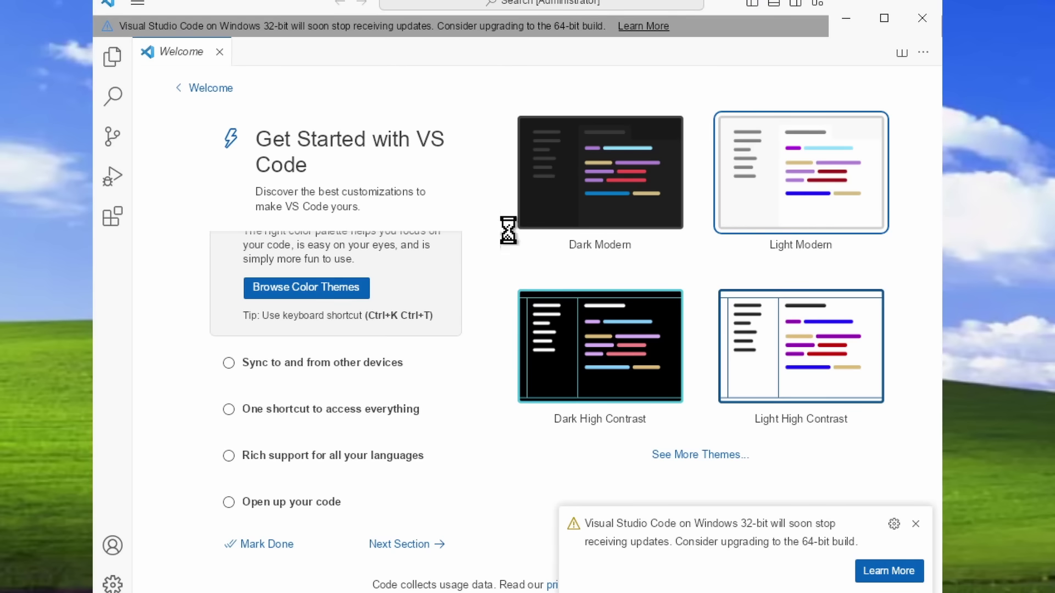
- Show the file Explorer view and dismiss the notification about Windows 32-bit updates
left_click(113, 57)
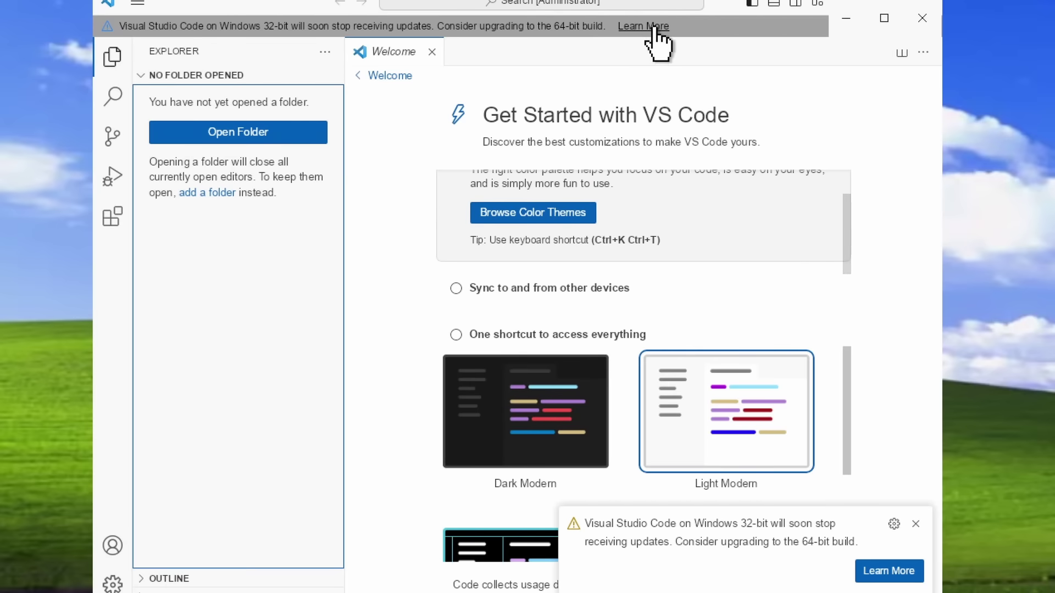
scroll(599, 248, "down", 3)
scroll(600, 259, "up", 4)
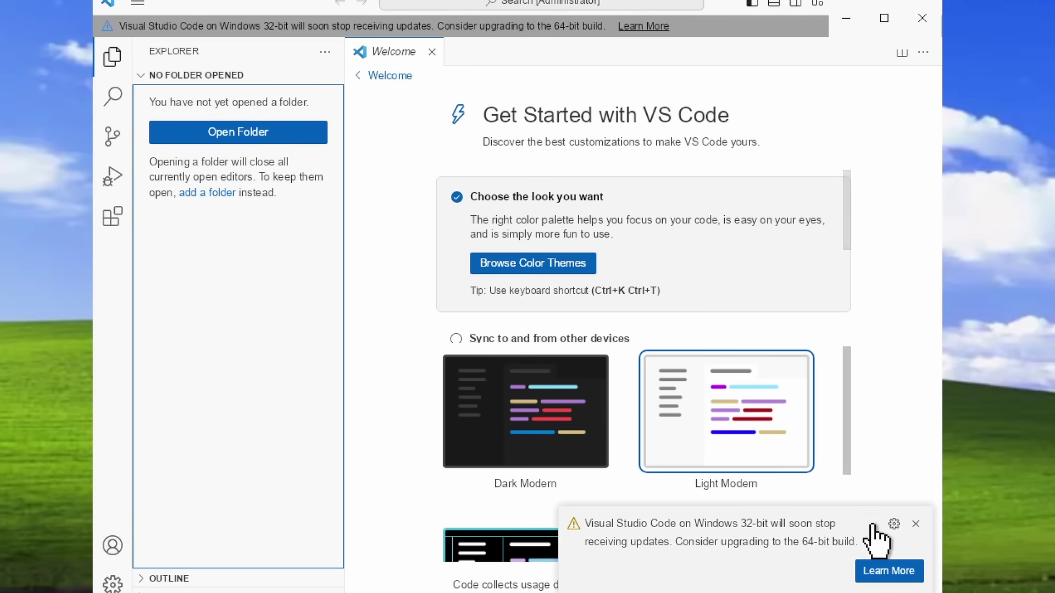
left_click(911, 527)
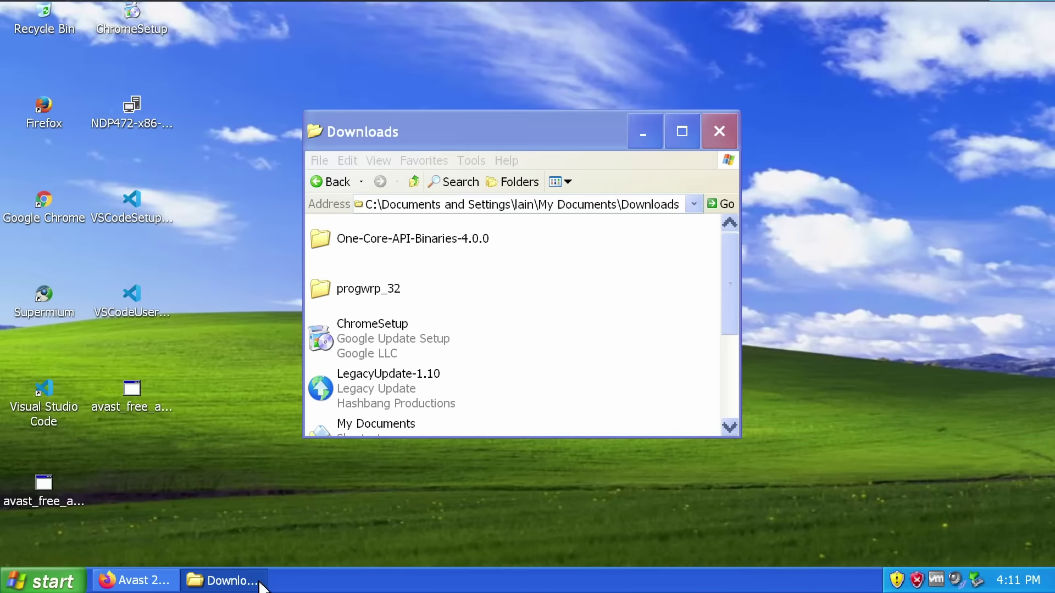
- Set avast_free_antivirus_setup_online(1) on the desktop to run in compatibility mode for Windows 7 (Service Pack 1)
left_click(259, 581)
left_click(259, 582)
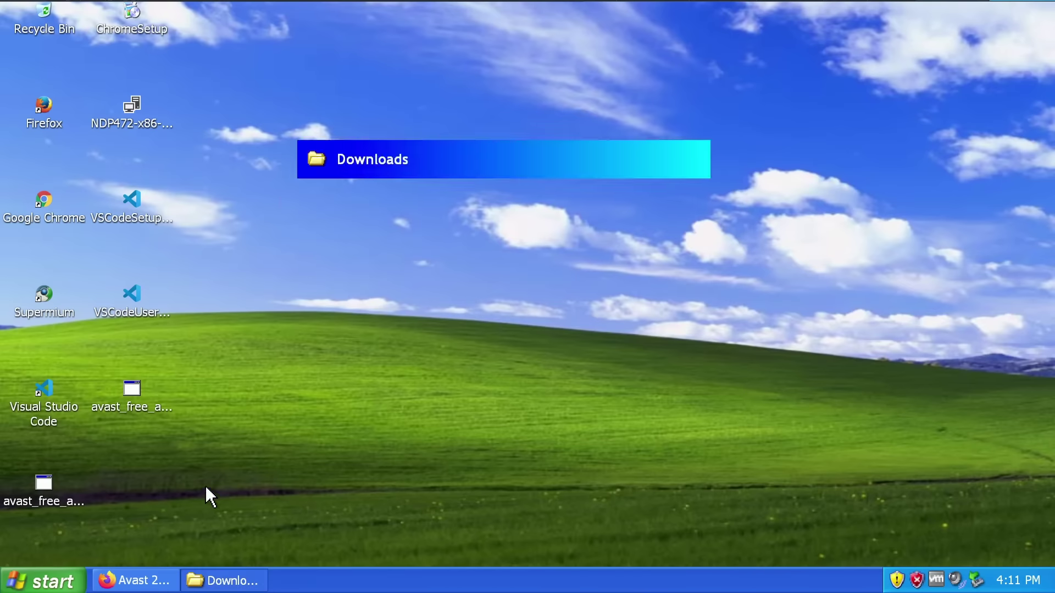
double_click(144, 400)
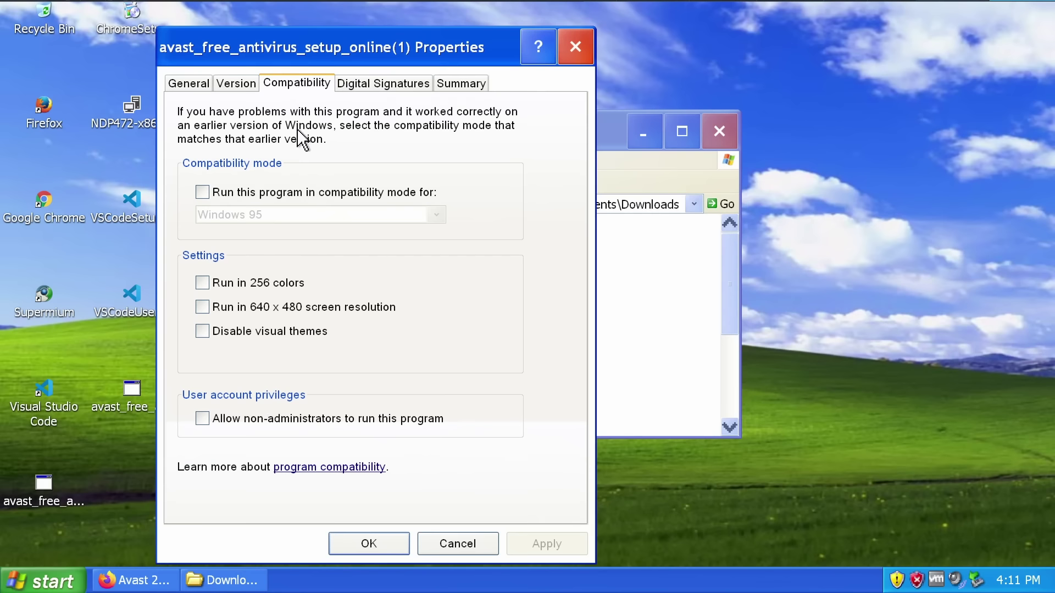
left_click(281, 192)
left_click(291, 215)
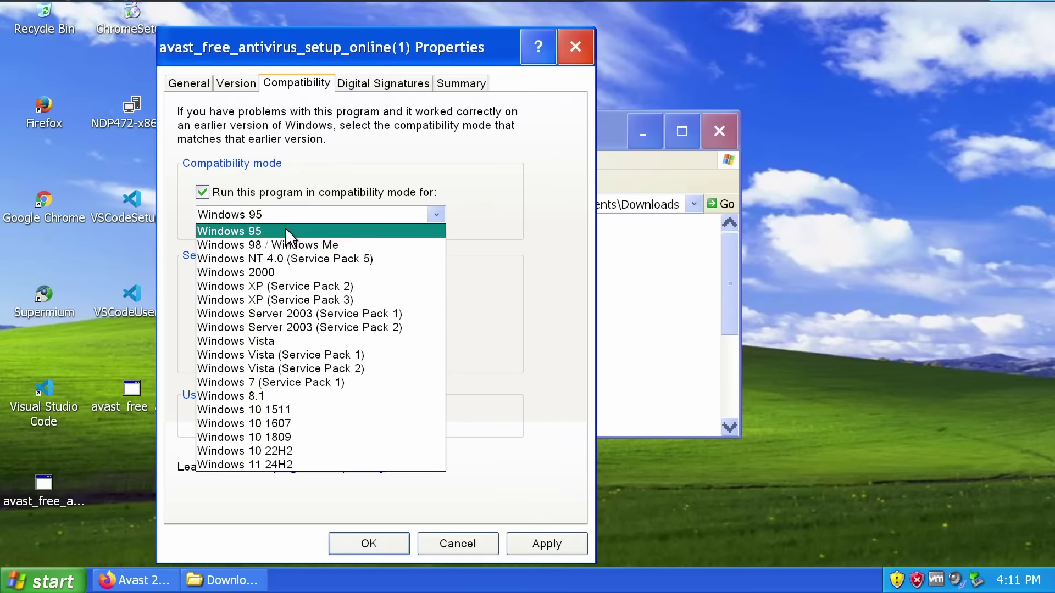
left_click(299, 381)
left_click(363, 541)
- Run the Avast installer with "Always ask before opening this file" turned off, and close the Downloads folder window
double_click(123, 406)
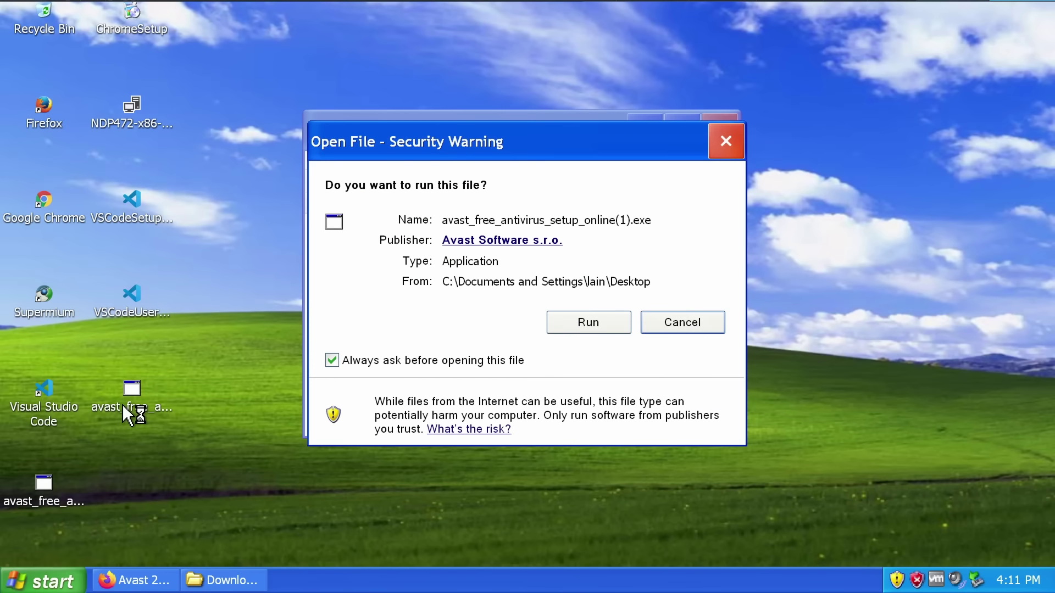
left_click(464, 363)
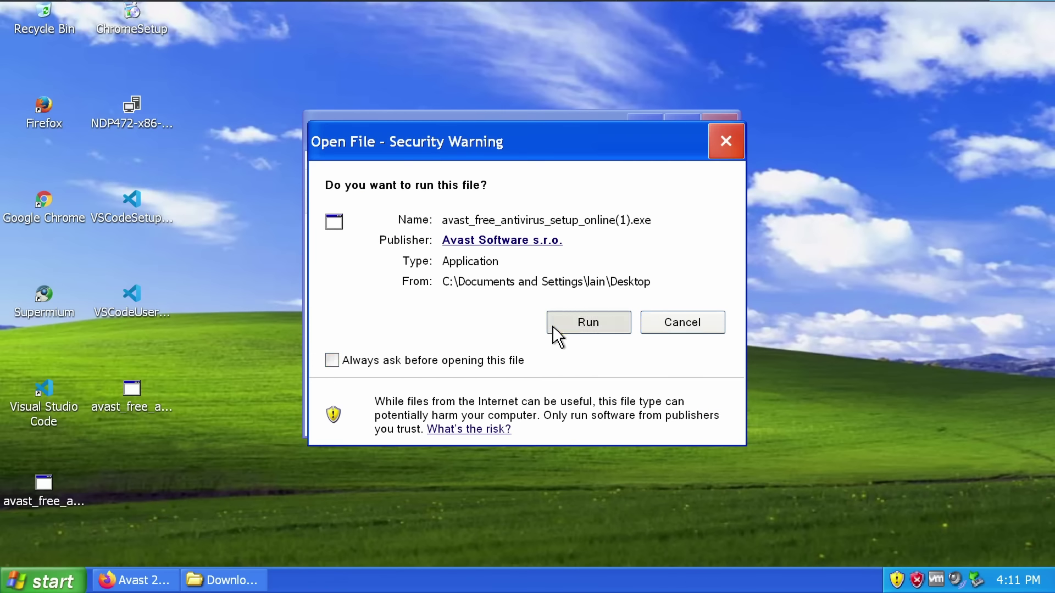
left_click(550, 330)
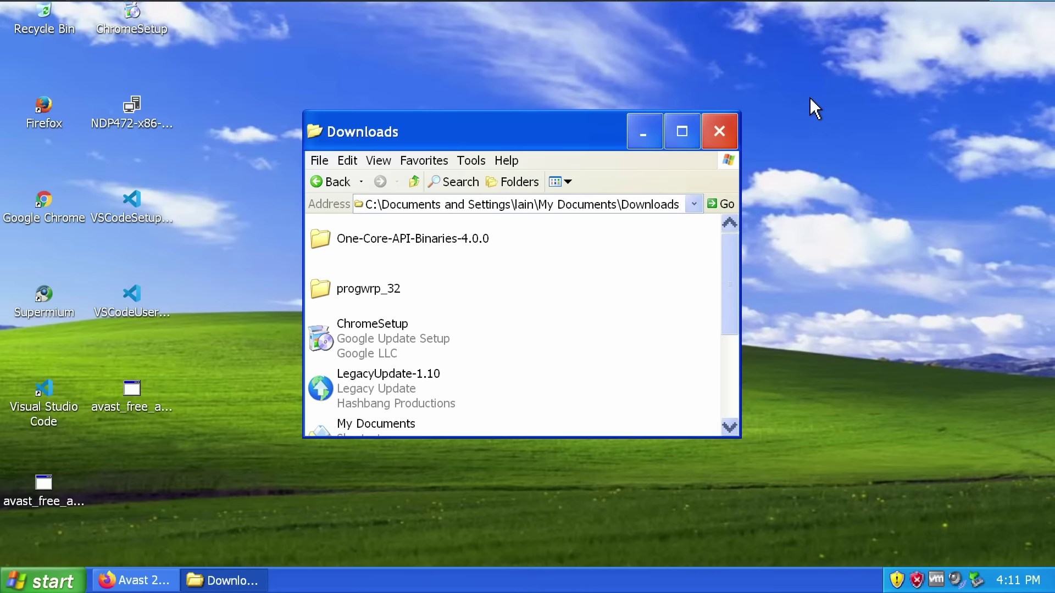
left_click(726, 134)
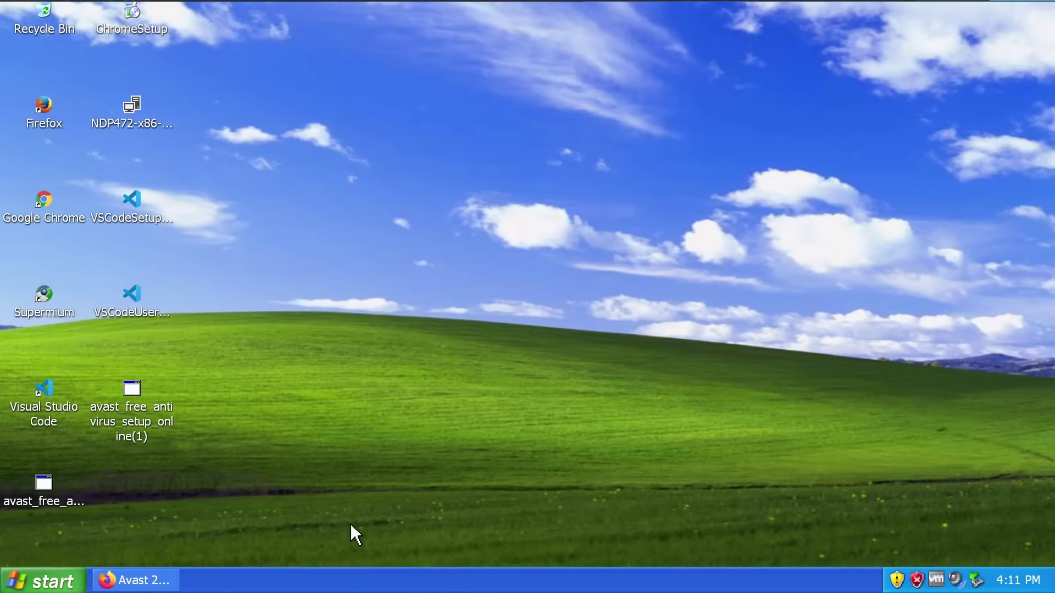
left_click(418, 585)
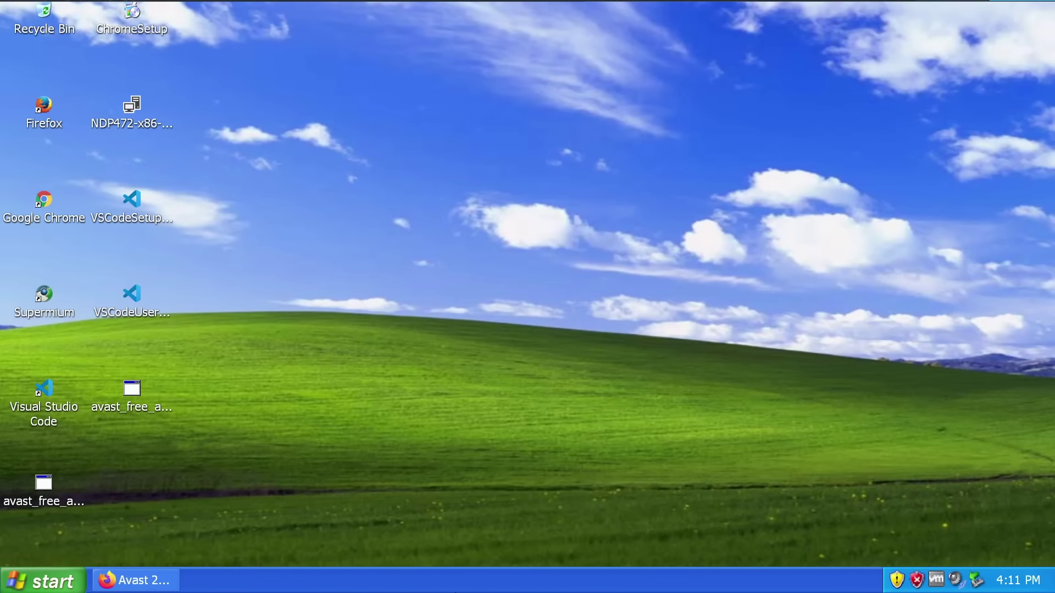
right_click(460, 580)
left_click(519, 510)
left_click(455, 347)
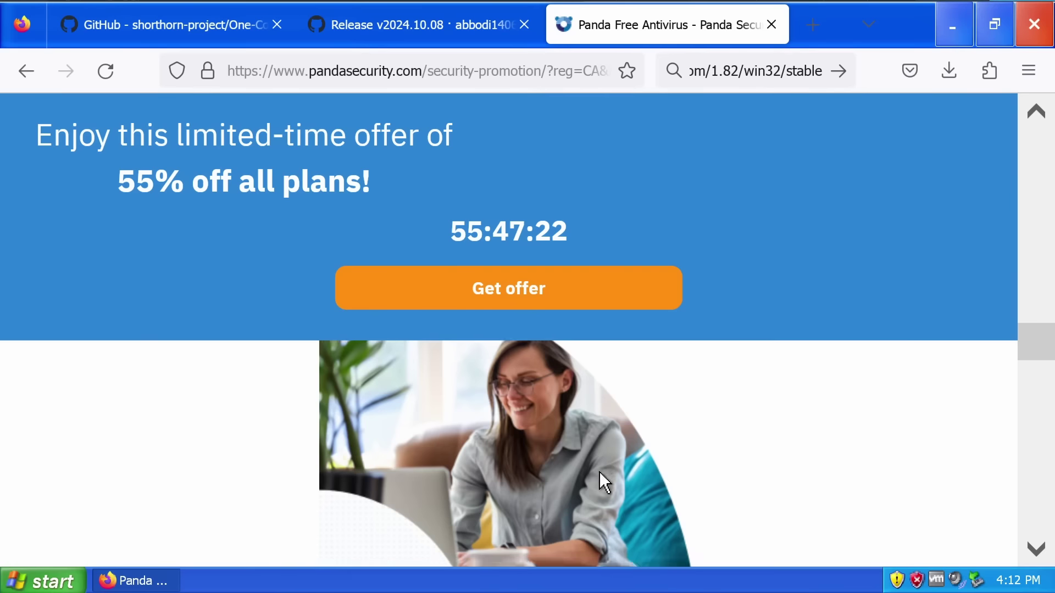
- Search the Panda Security promotion page for "free" to look for the free antivirus download
scroll(602, 470, "down", 5)
key("ctrl+f")
type("free")
scroll(602, 470, "down", 3)
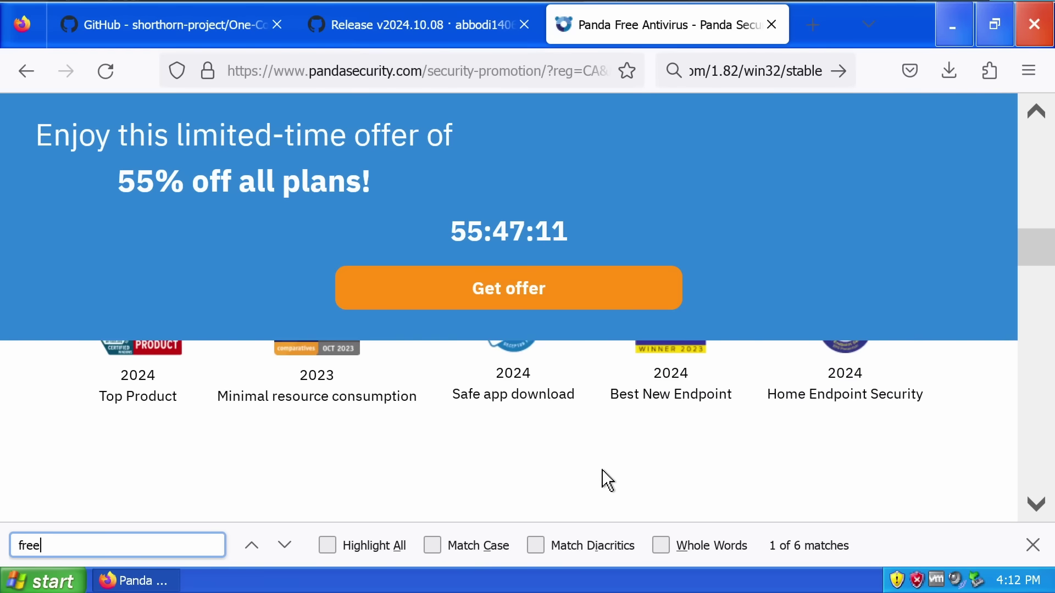
scroll(603, 478, "down", 3)
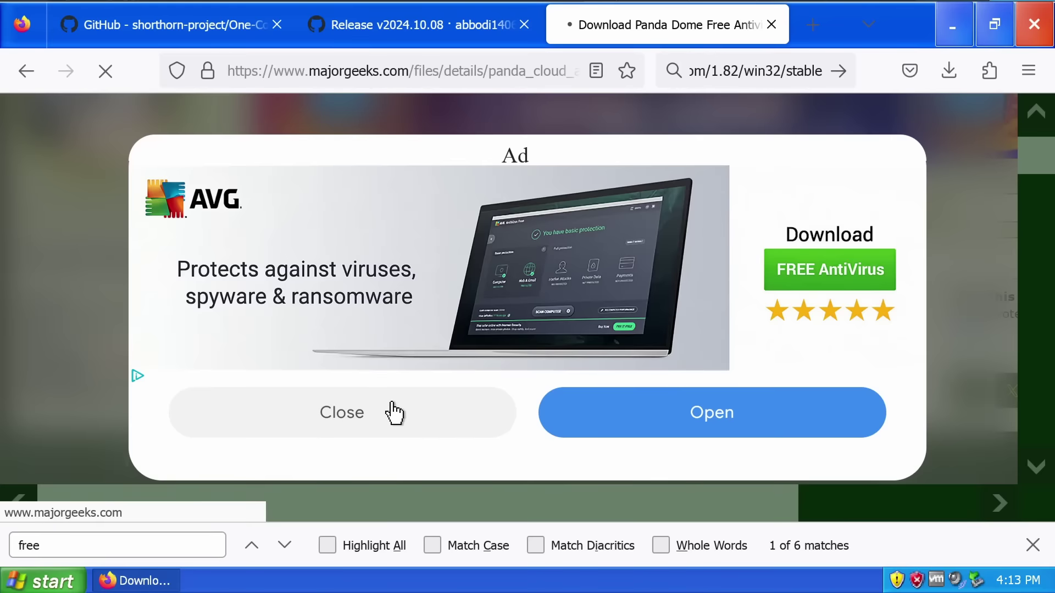
- Dismiss the ad, download Panda Dome Free Antivirus 22.03.01 from MajorGeeks and run PANDAFREEAV.exe
left_click(393, 412)
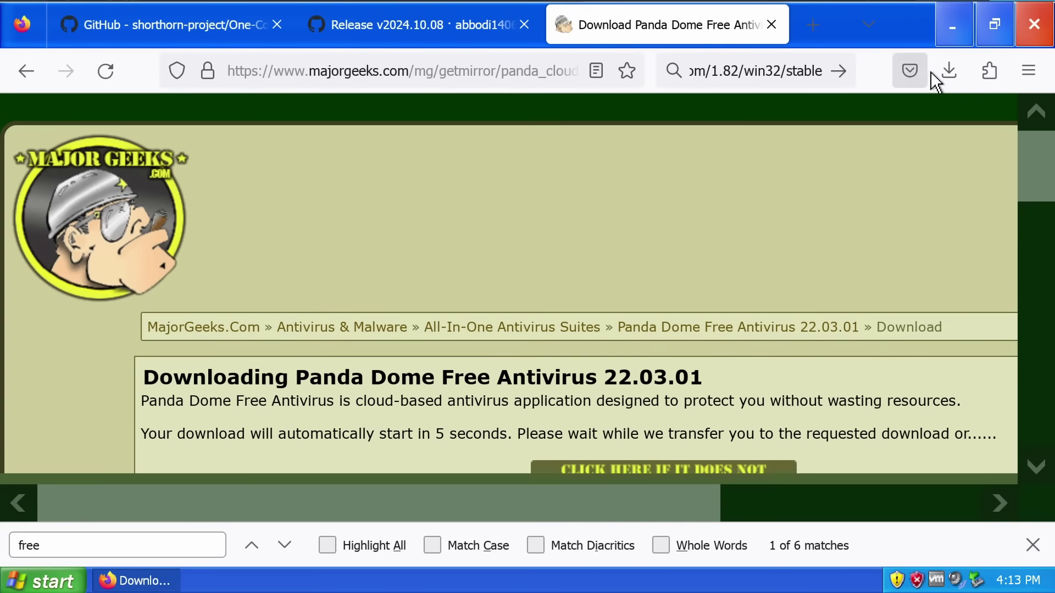
left_click(949, 71)
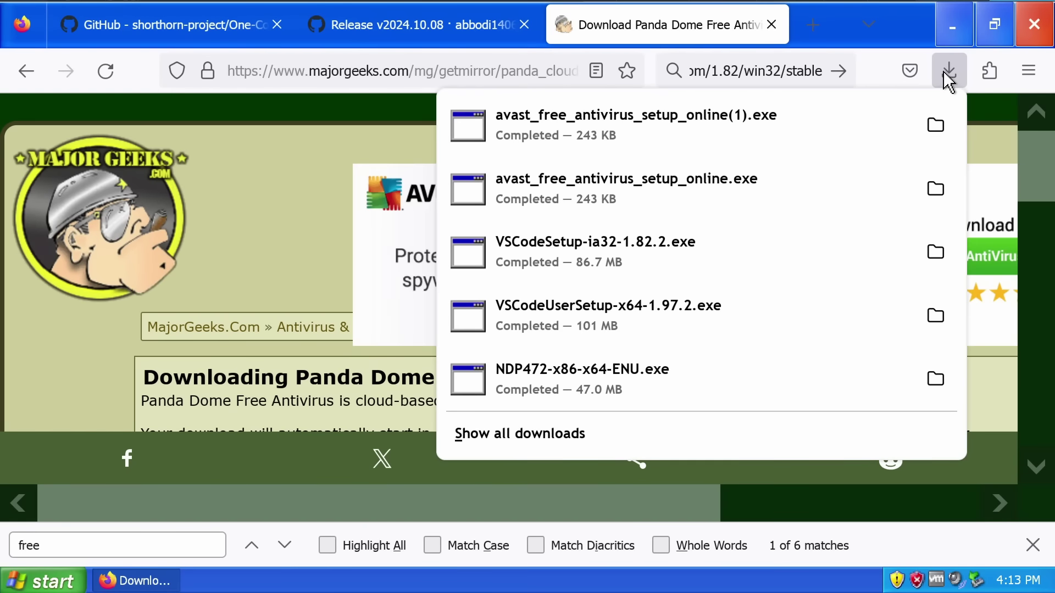
left_click(946, 73)
scroll(622, 304, "down", 4)
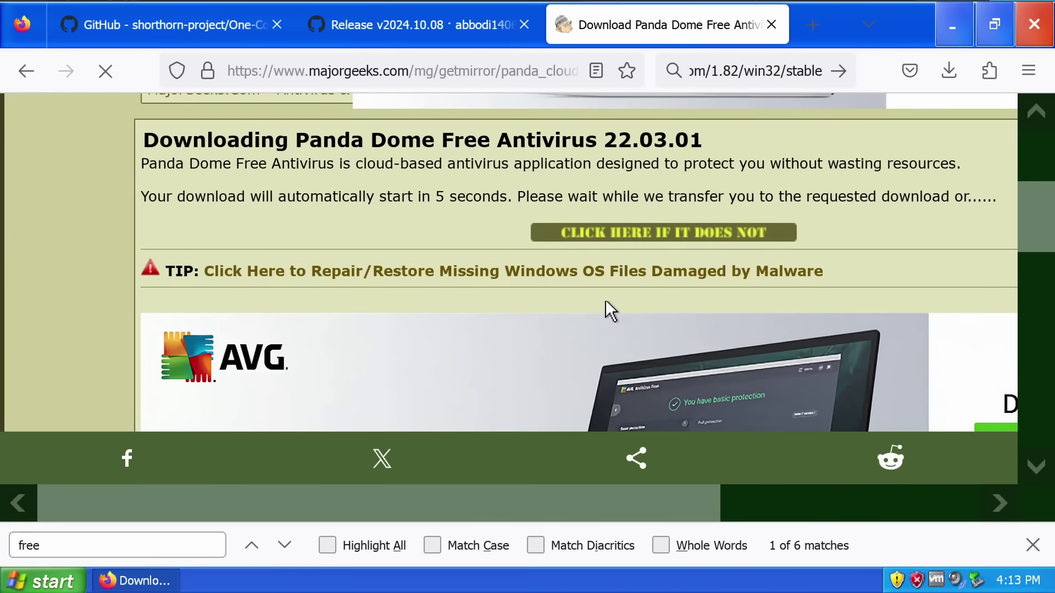
left_click(527, 119)
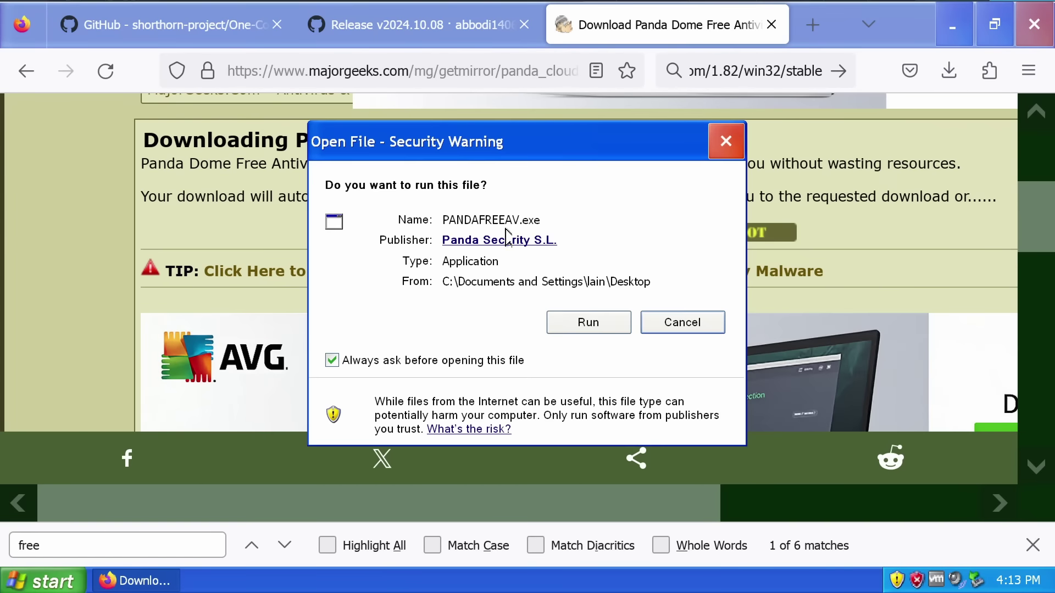
left_click(577, 319)
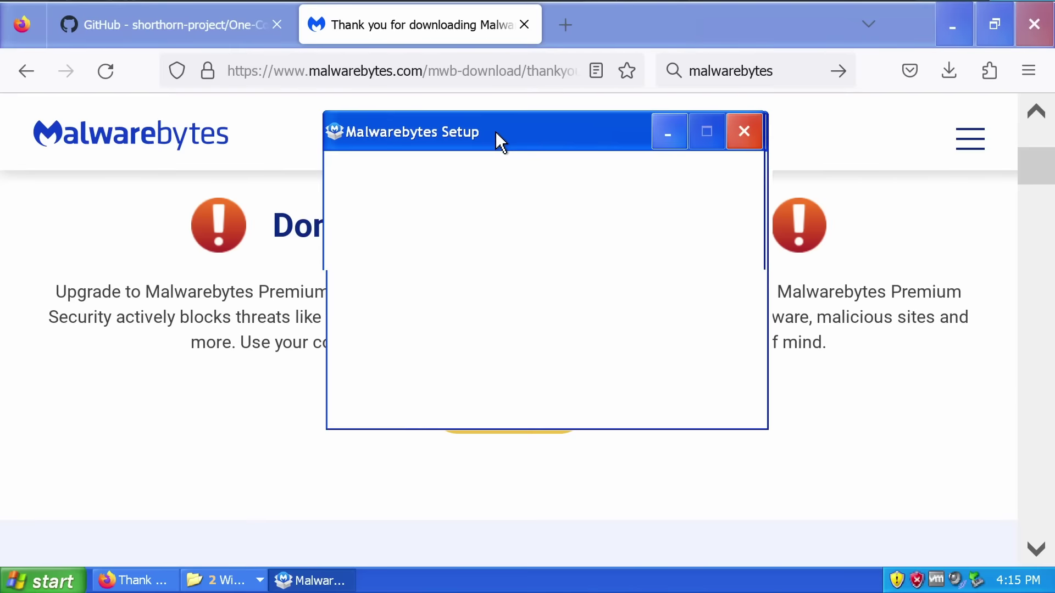
- Reposition the Malwarebytes Setup window over the browser and minimize the browser window
left_click_drag(497, 132, 543, 158)
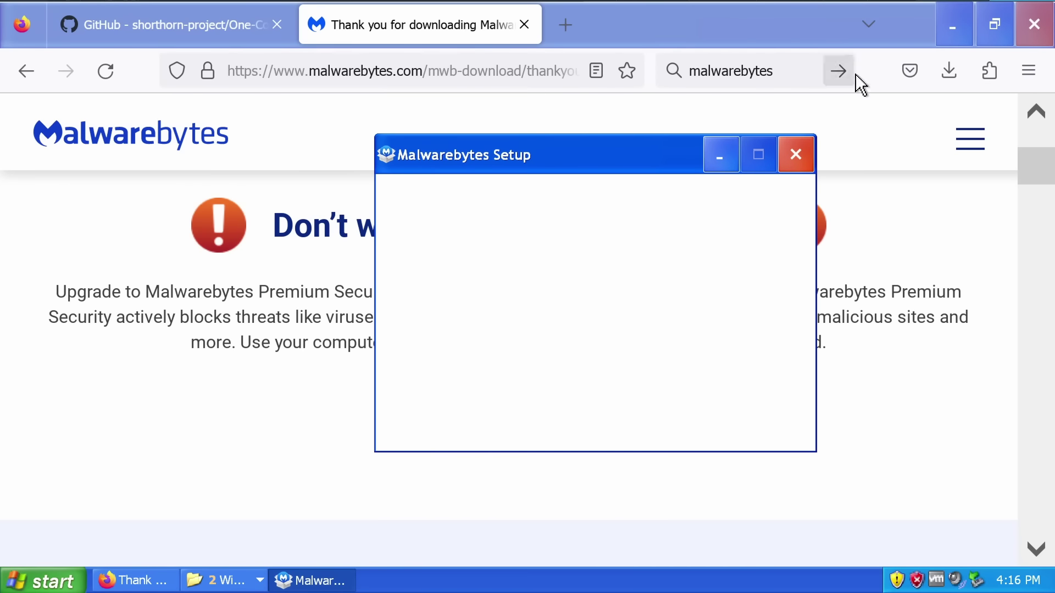
left_click(930, 26)
left_click(959, 24)
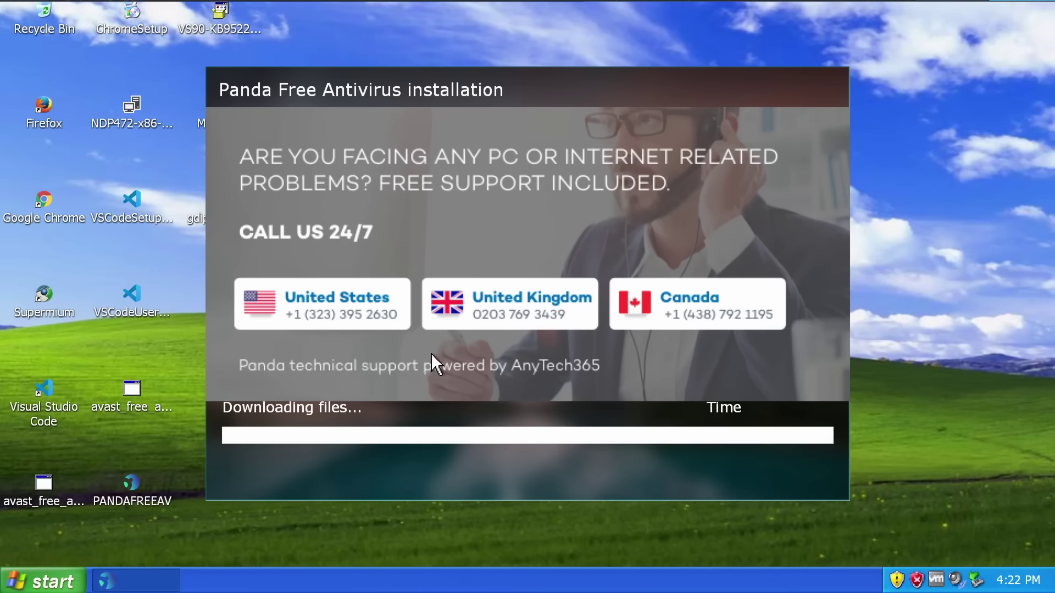
- Move the Panda Free Antivirus installation window aside and open Supermium with its address bar ready for input
left_click_drag(404, 90, 508, 110)
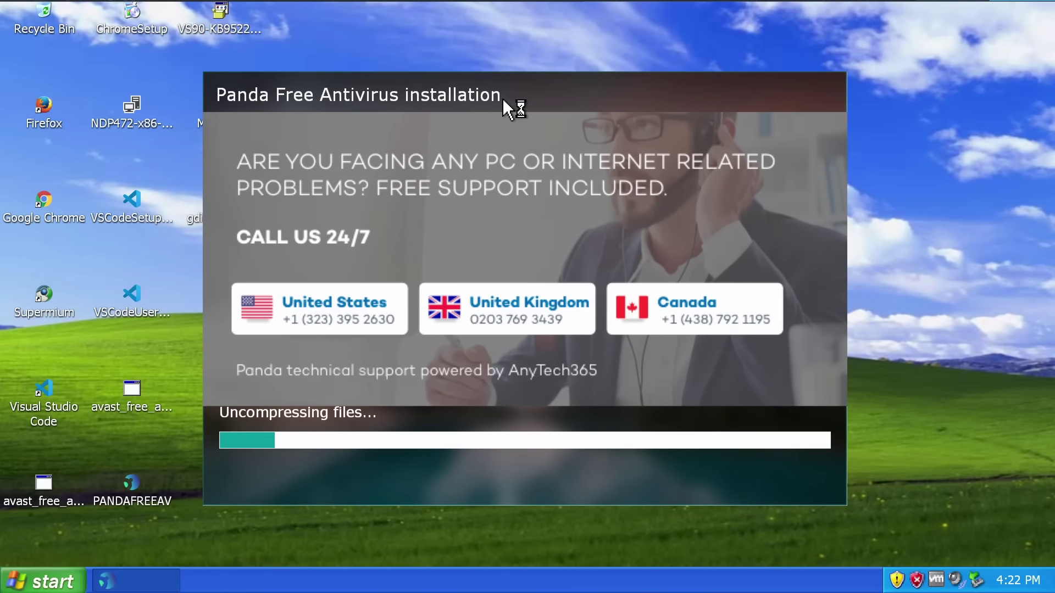
left_click_drag(502, 98, 520, 88)
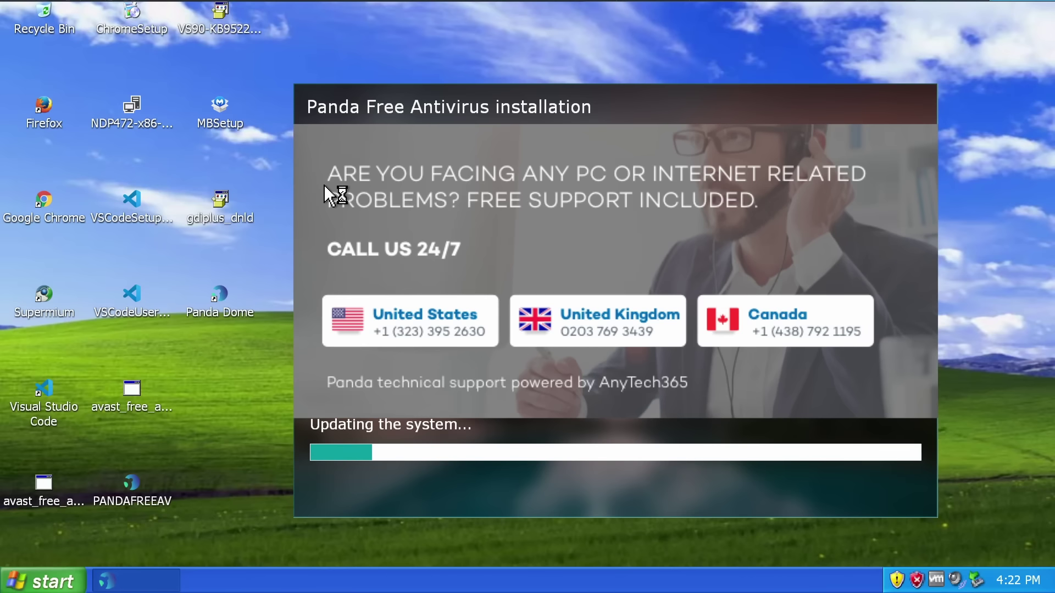
left_click(48, 199)
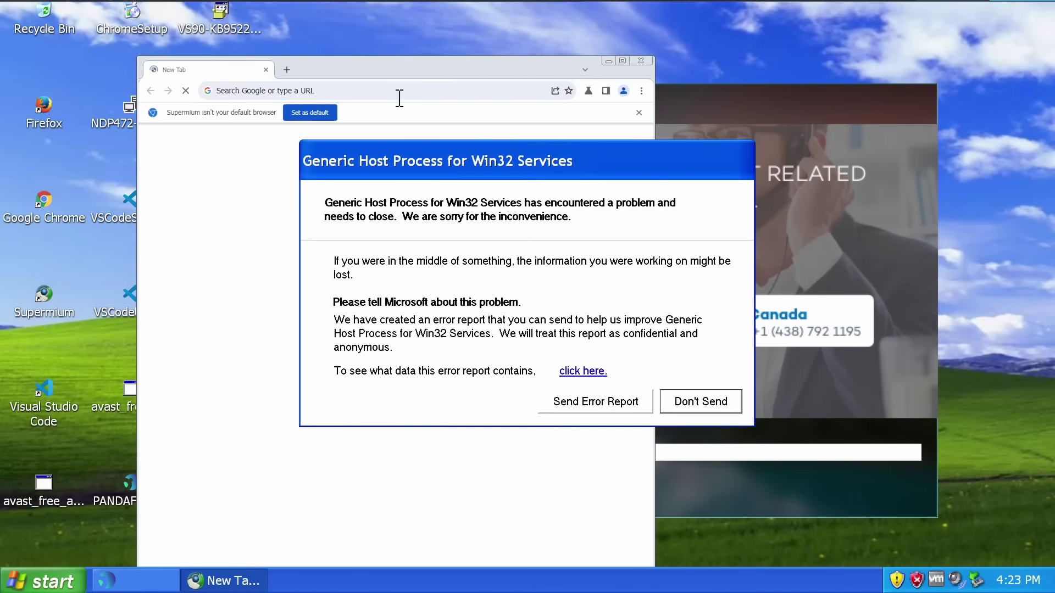
left_click(397, 94)
- Dismiss the Generic Host Process and PSUAMain.exe error reports without sending, moving the System Shutdown dialog aside
left_click(677, 401)
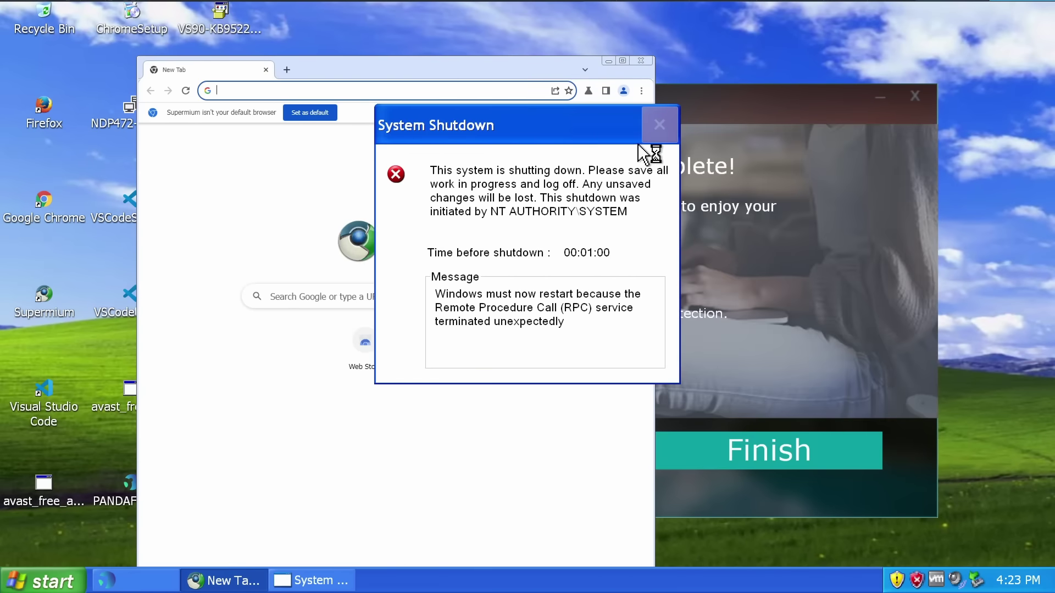
left_click_drag(530, 142, 156, 232)
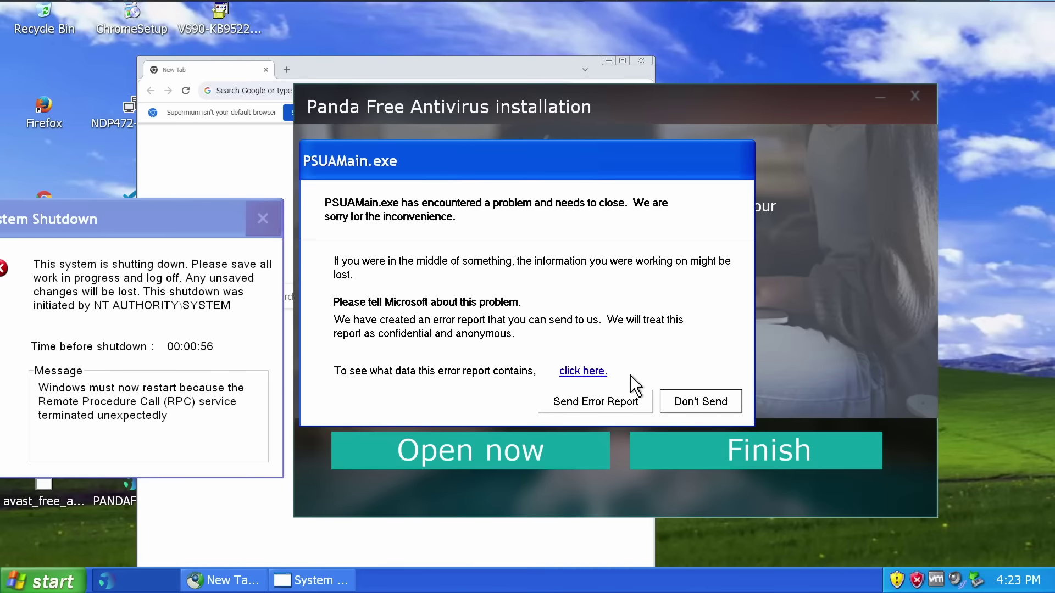
left_click(671, 409)
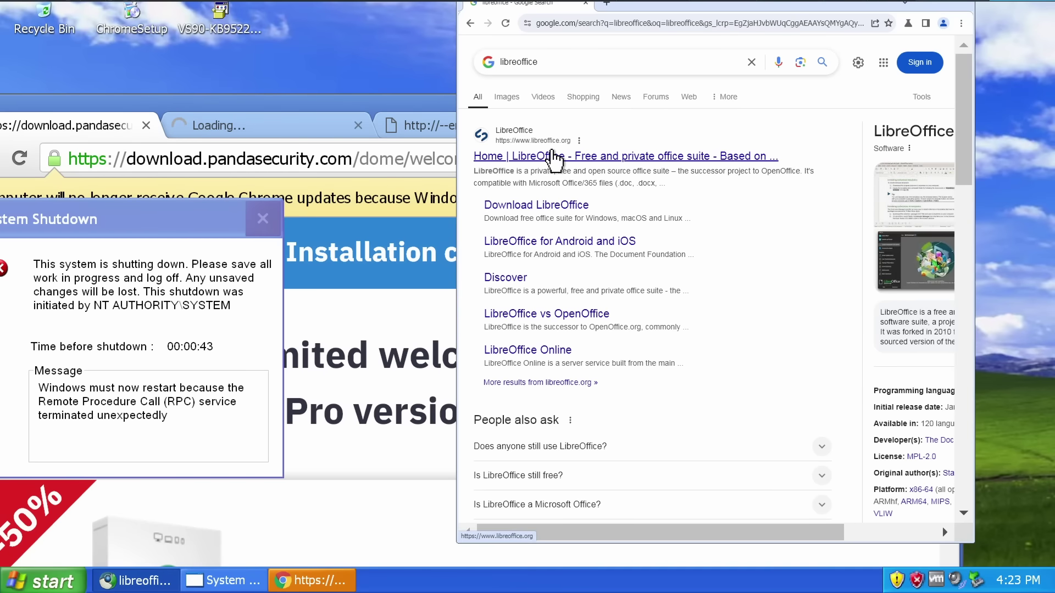
- Open the LibreOffice home page from the search results and read through its Discover page
left_click(552, 157)
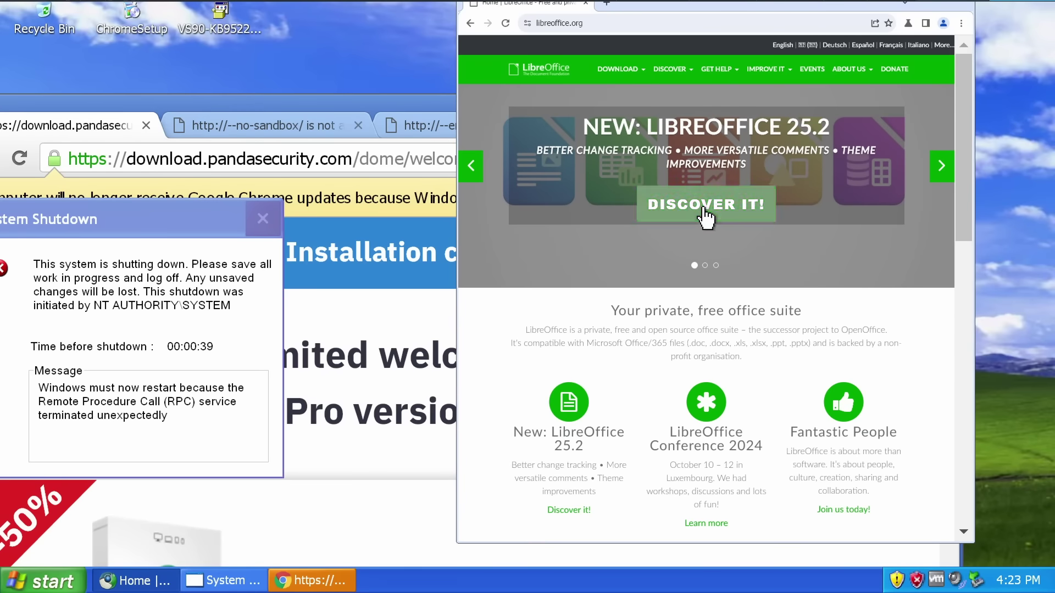
left_click(709, 211)
scroll(536, 358, "down", 3)
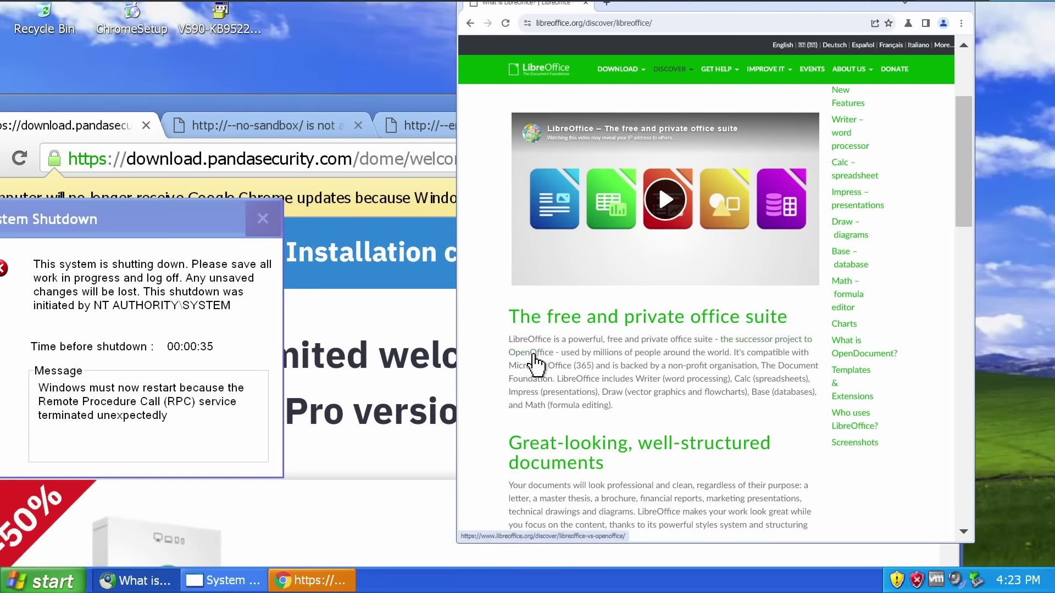
scroll(537, 360, "down", 8)
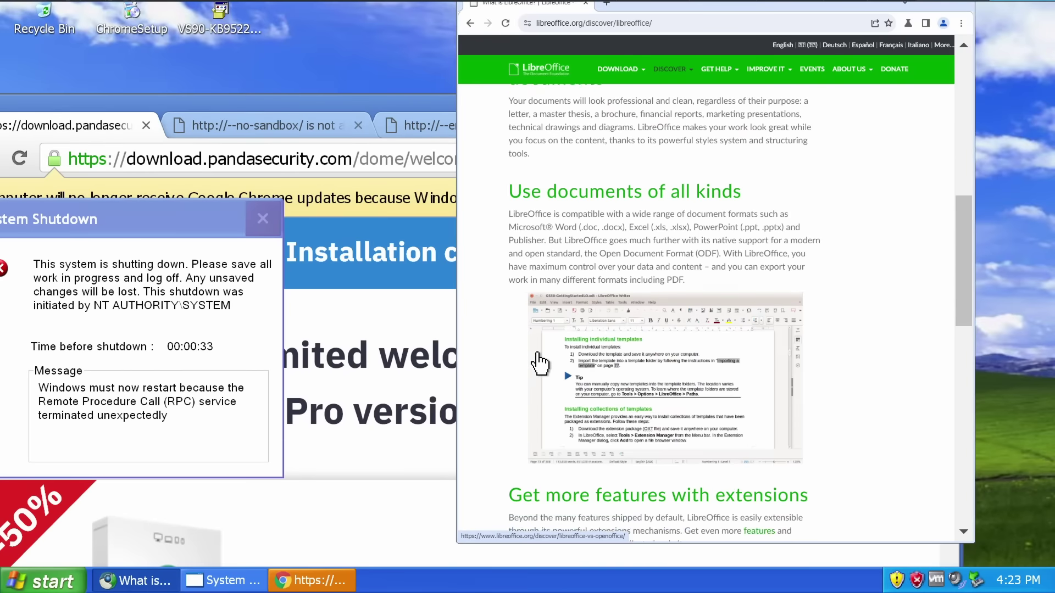
- Open the Download LibreOffice page and look through the available download options
scroll(537, 360, "up", 12)
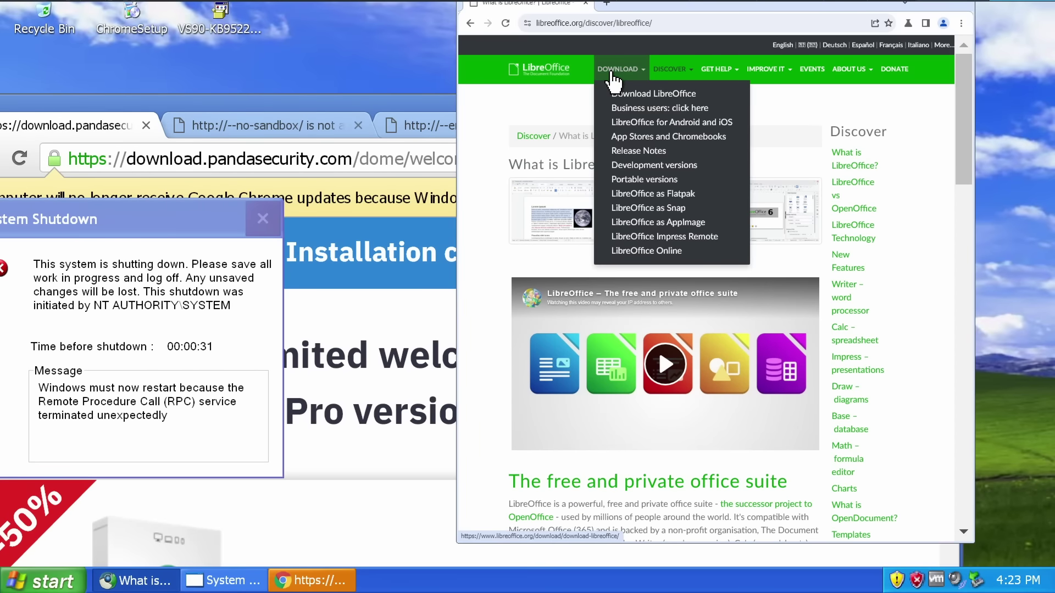
left_click(620, 91)
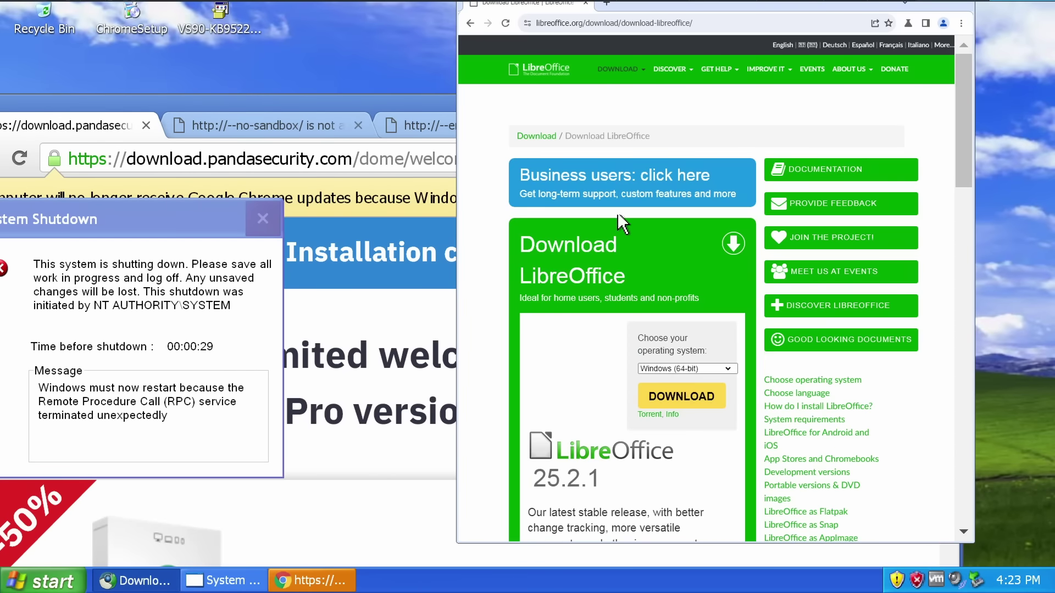
scroll(681, 220, "down", 3)
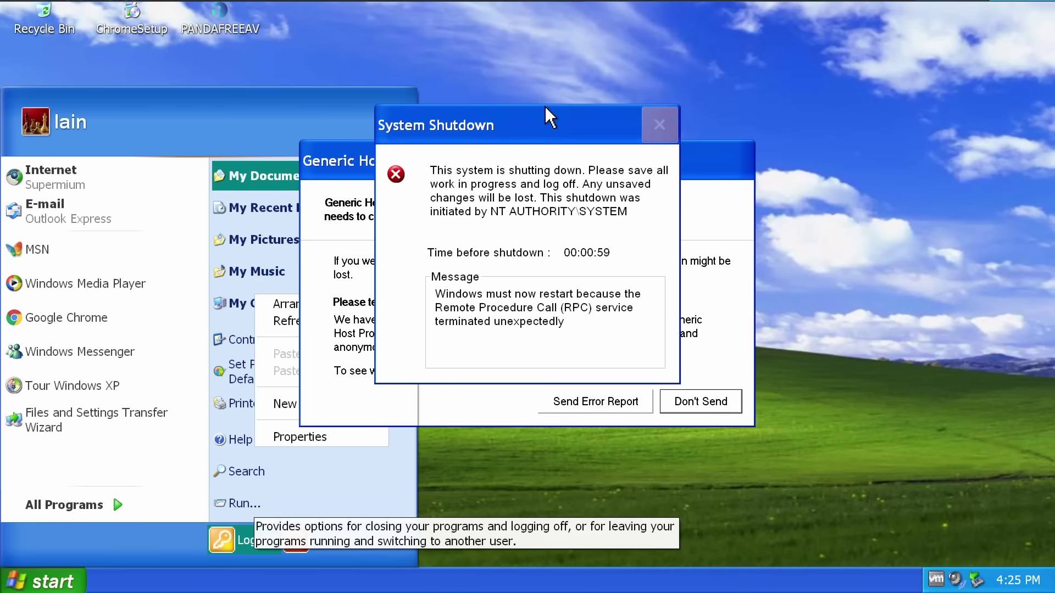
- Move the System Shutdown dialog aside, close Taskbar and Start Menu Properties and select gdiplus.dll in My Documents
left_click_drag(550, 117, 684, 176)
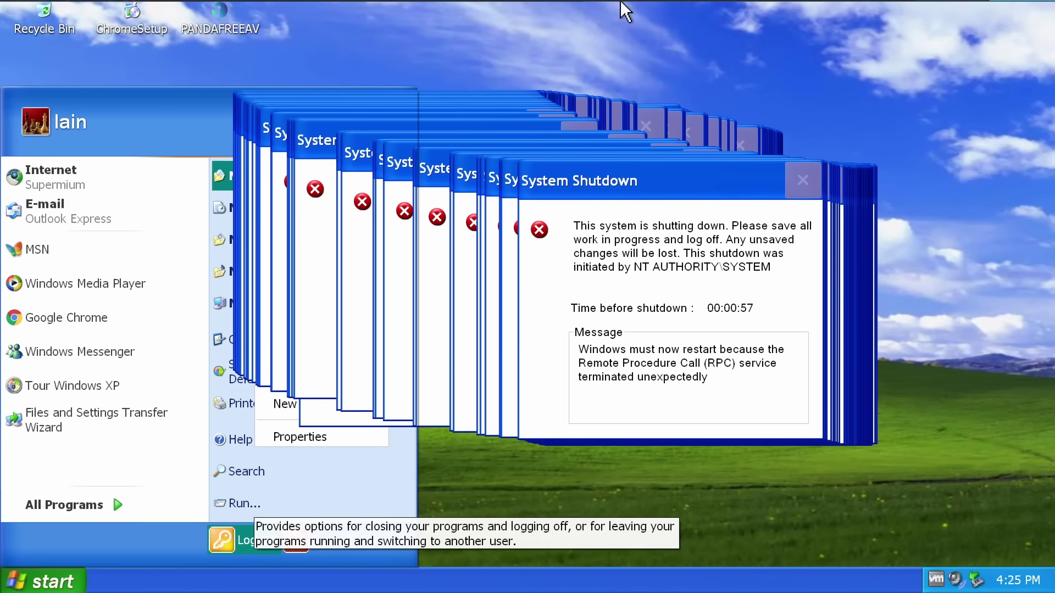
mouse_move(626, 14)
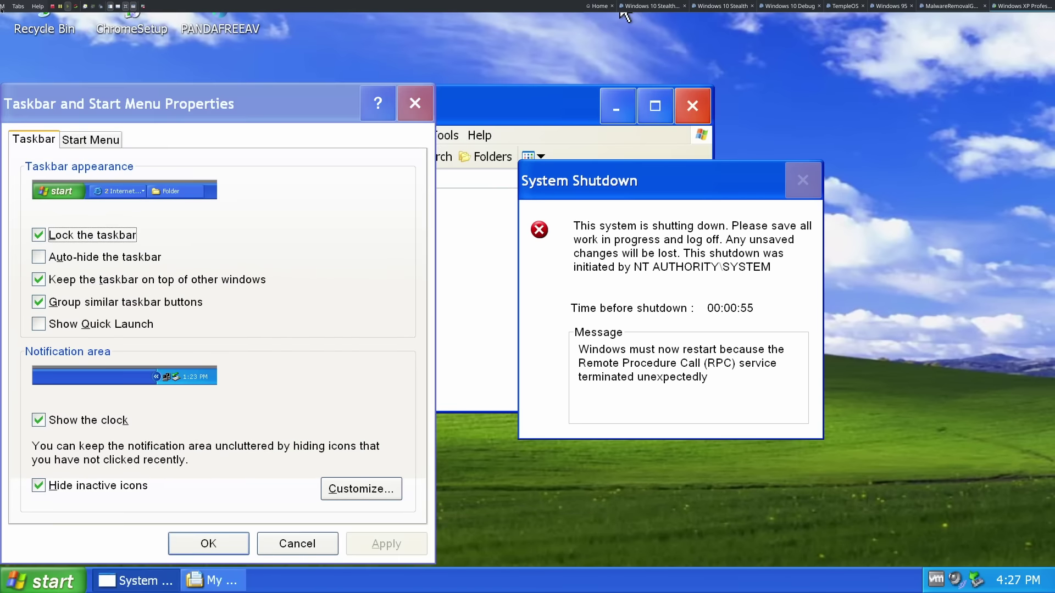
left_click(416, 104)
left_click(373, 352)
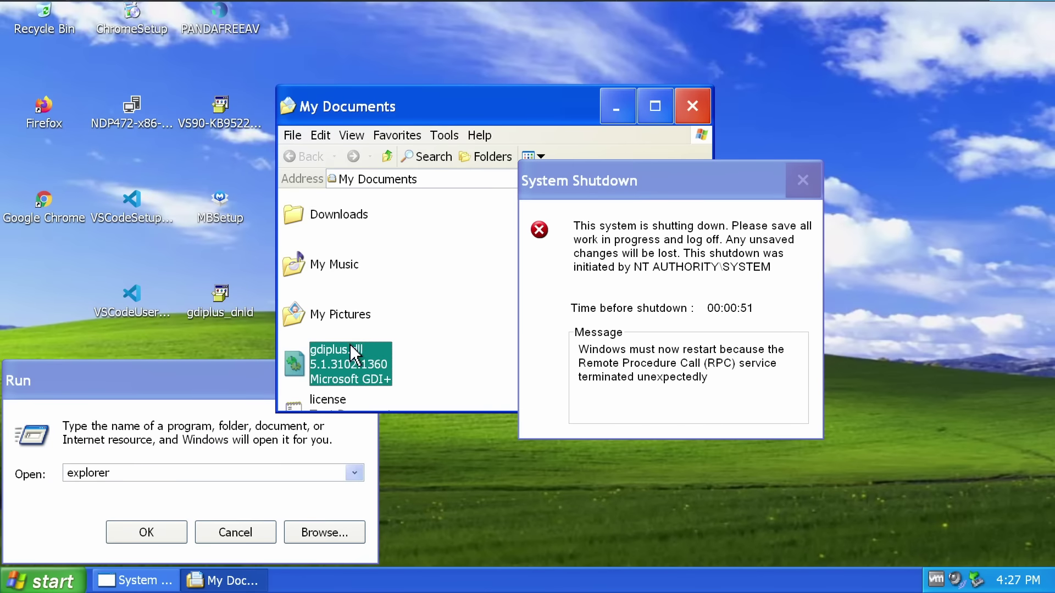
- Open Local Disk (C:) from My Computer, moving the System Shutdown dialog out of the way
left_click(41, 581)
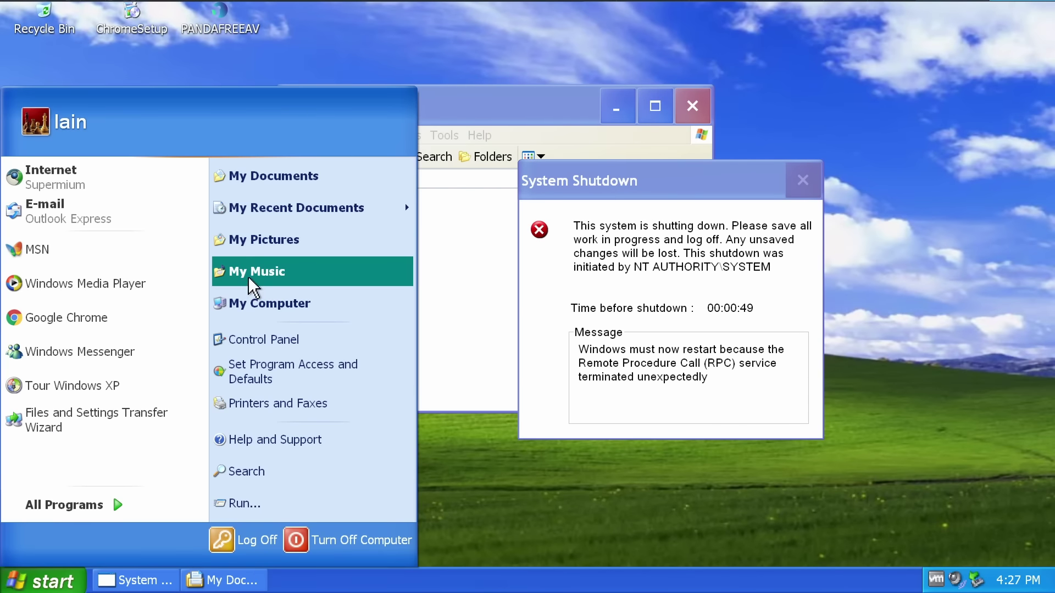
left_click_drag(261, 297, 261, 294)
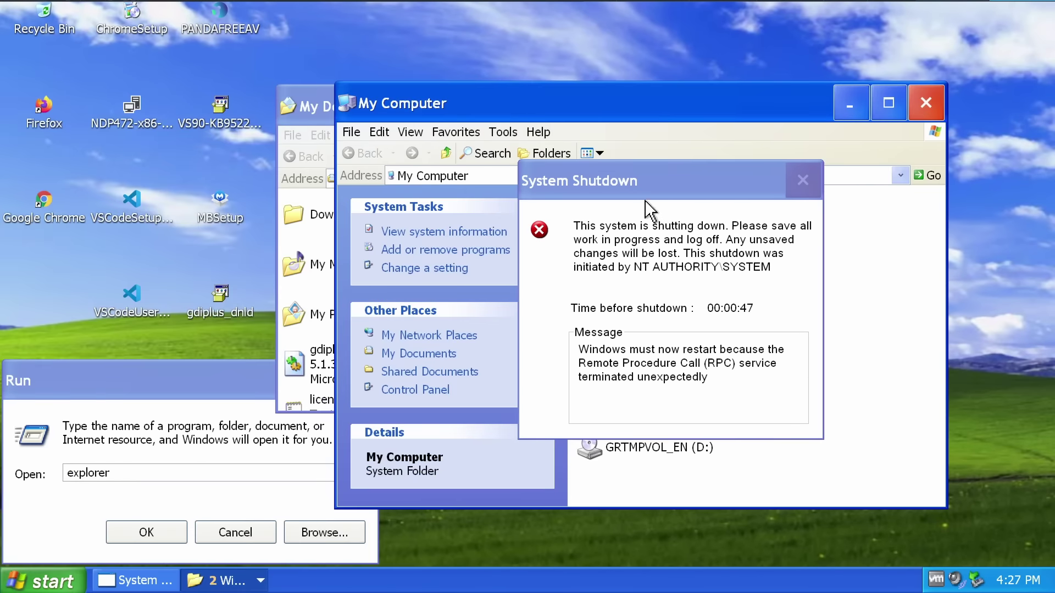
left_click_drag(644, 198, 4, 179)
double_click(639, 364)
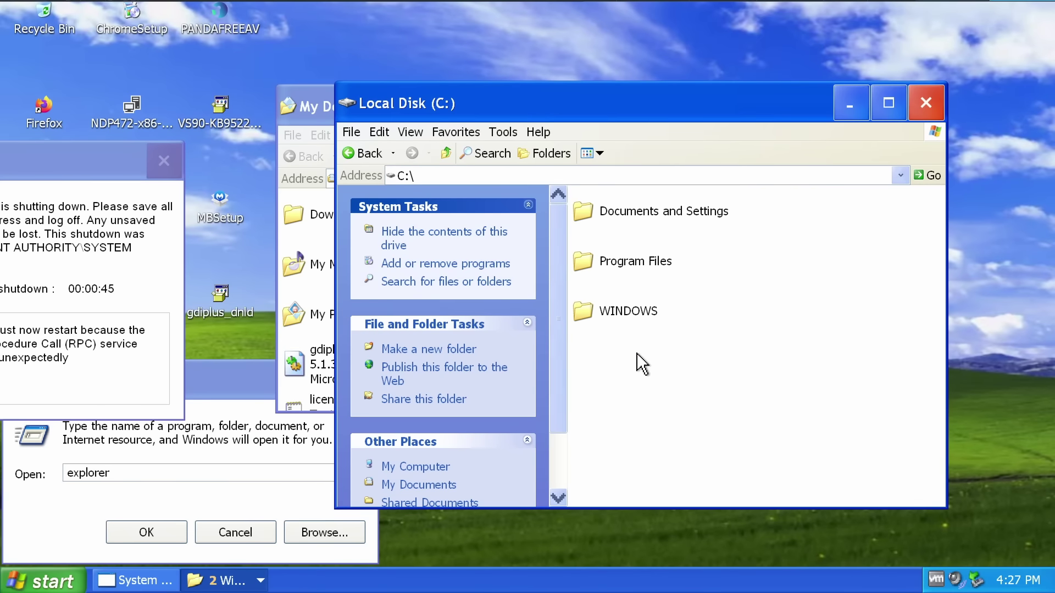
- Open C:\WINDOWS\system32 and jump to the items whose names start with "g"
double_click(632, 316)
scroll(731, 409, "down", 3)
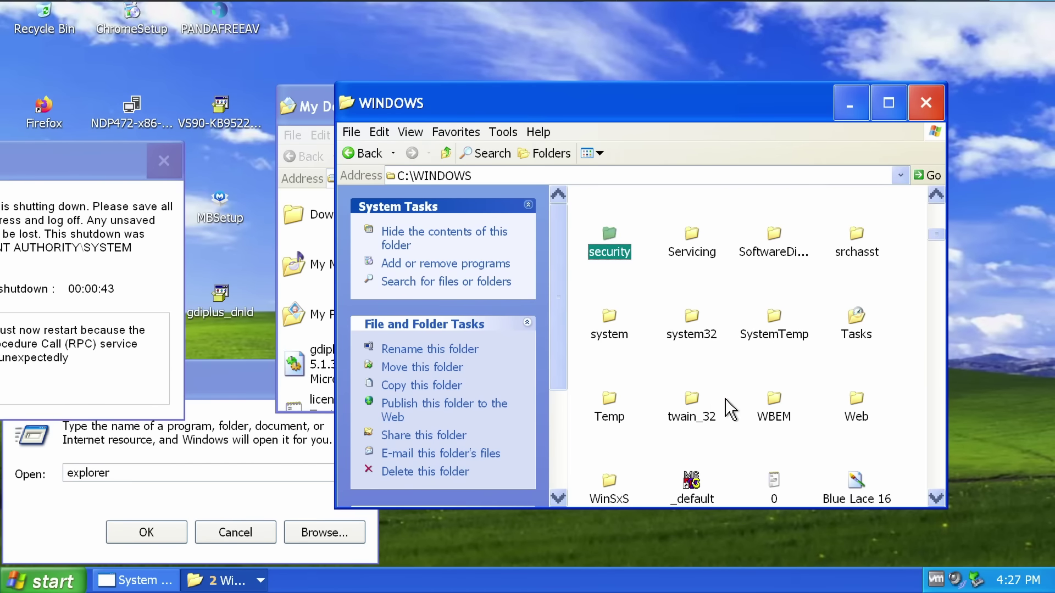
key("Right")
key("Right")
left_click(709, 338)
double_click(709, 338)
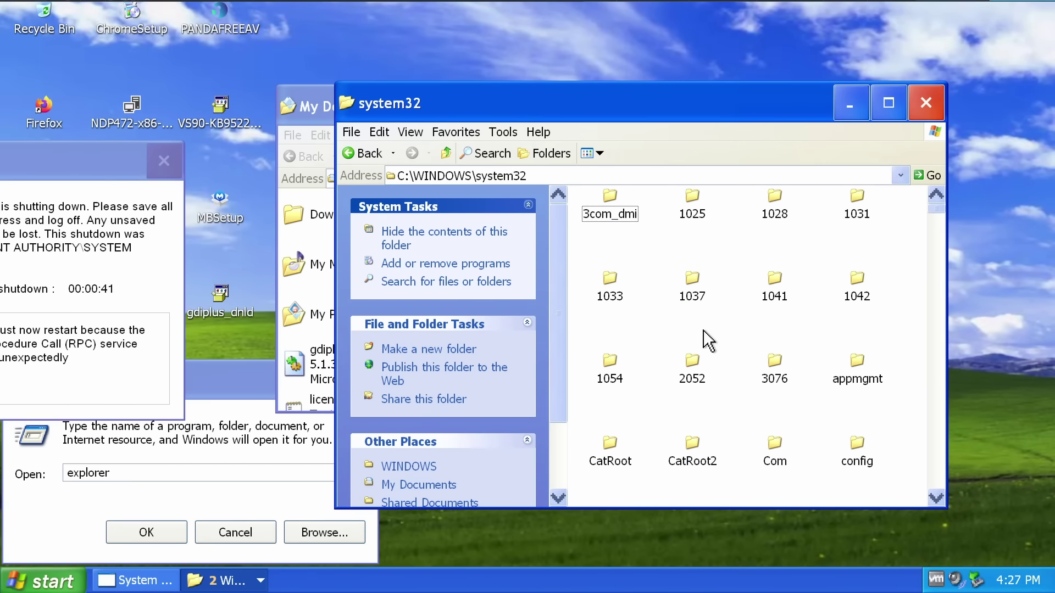
key("g")
key("g")
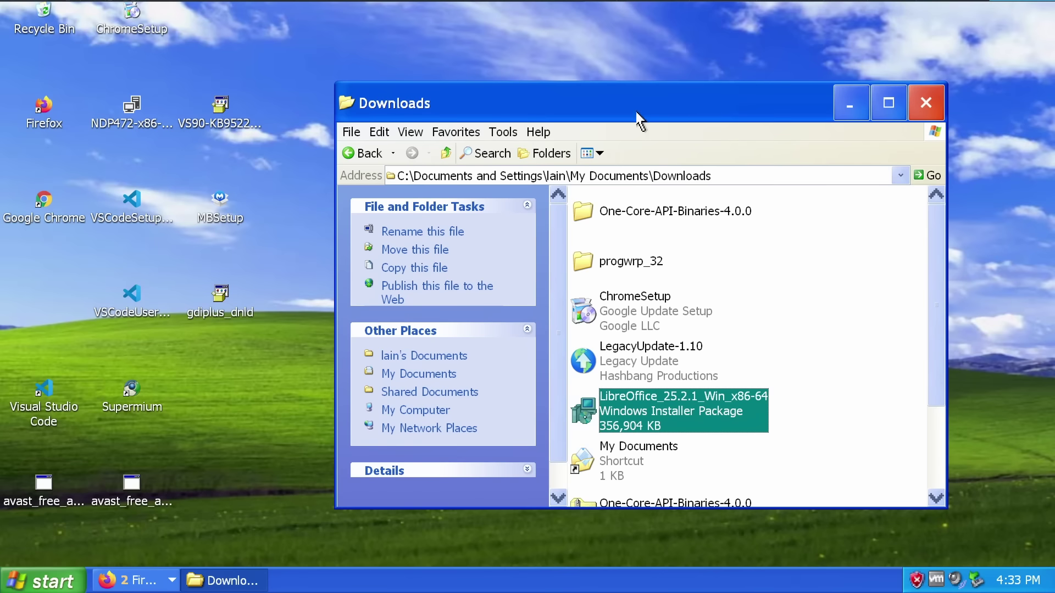
- Run the LibreOffice_25.2.1_Win_x86-64 installer from the Downloads folder and switch to the Firefox window
key("Return")
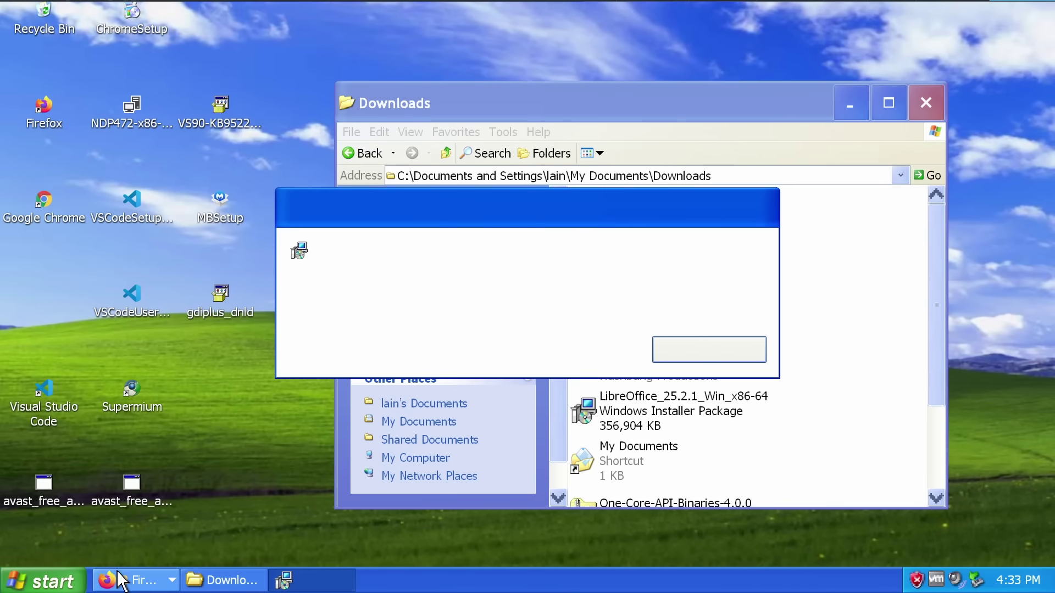
left_click(134, 580)
left_click(132, 551)
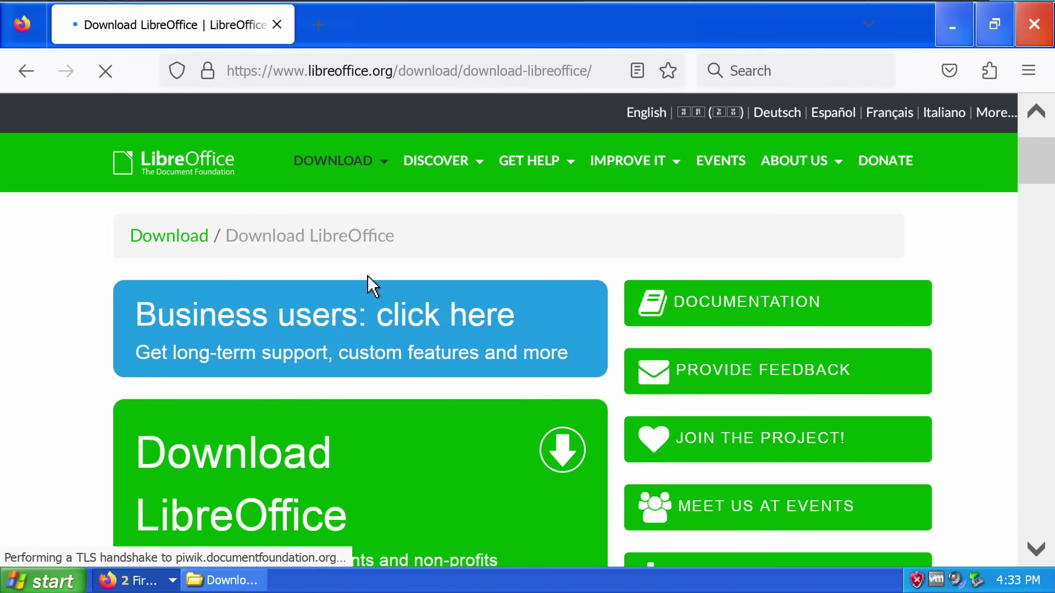
- Download LibreOffice for Windows (32-bit) from the Download LibreOffice page
scroll(426, 325, "down", 3)
scroll(426, 322, "down", 2)
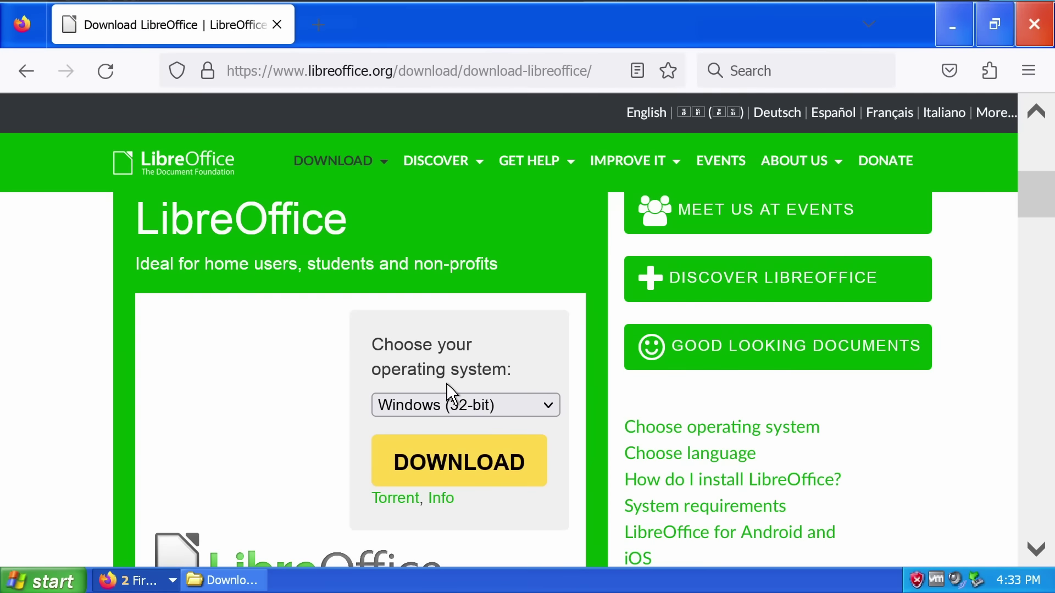
left_click(454, 468)
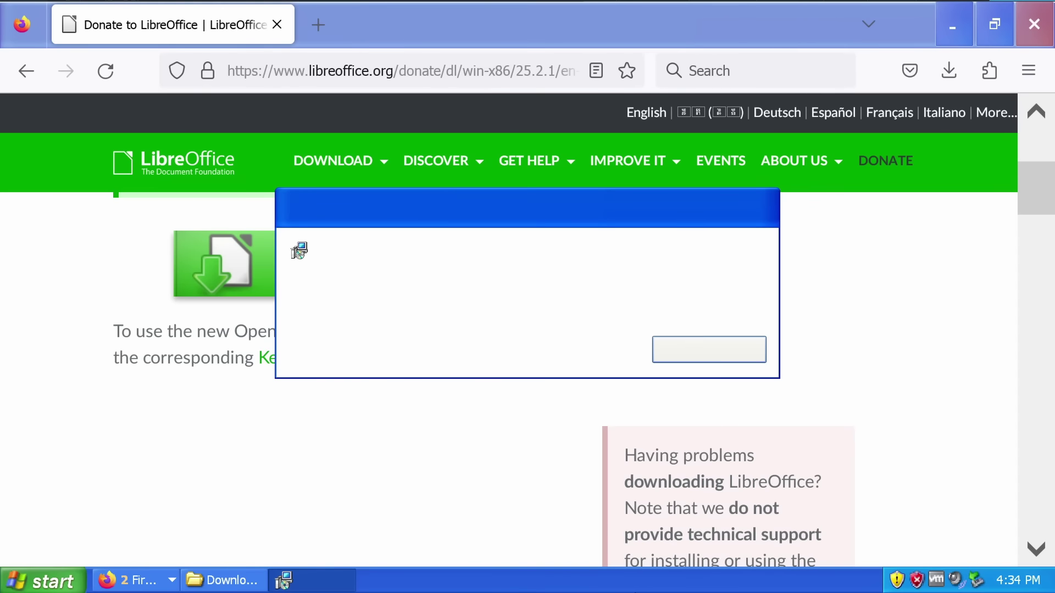
- Open Windows Task Manager, then move the LibreOffice 25.2.1.2 Installation Wizard message aside and dismiss it
right_click(643, 580)
left_click(687, 530)
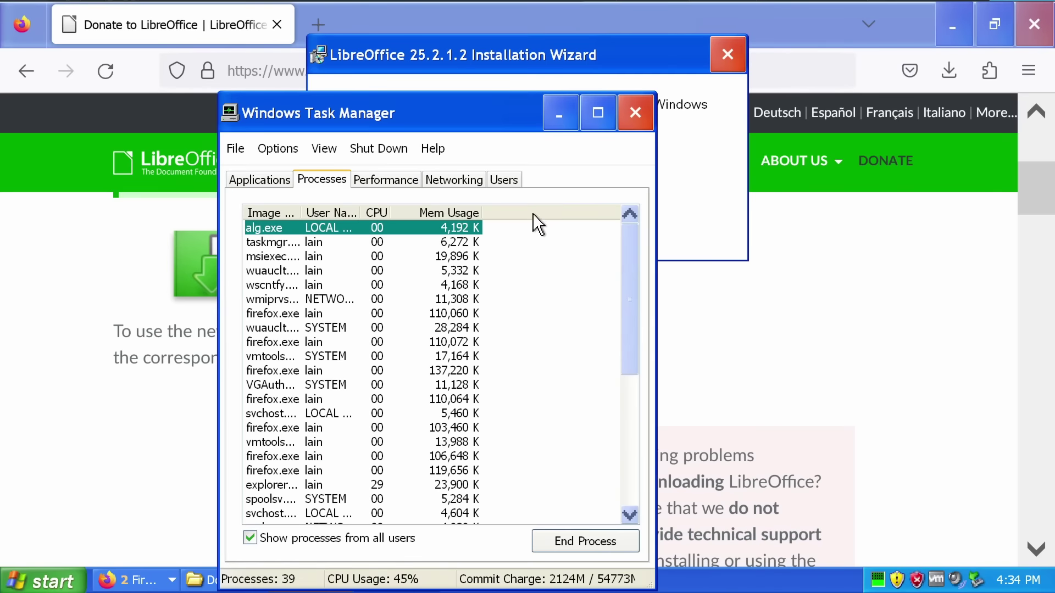
left_click_drag(460, 68, 781, 106)
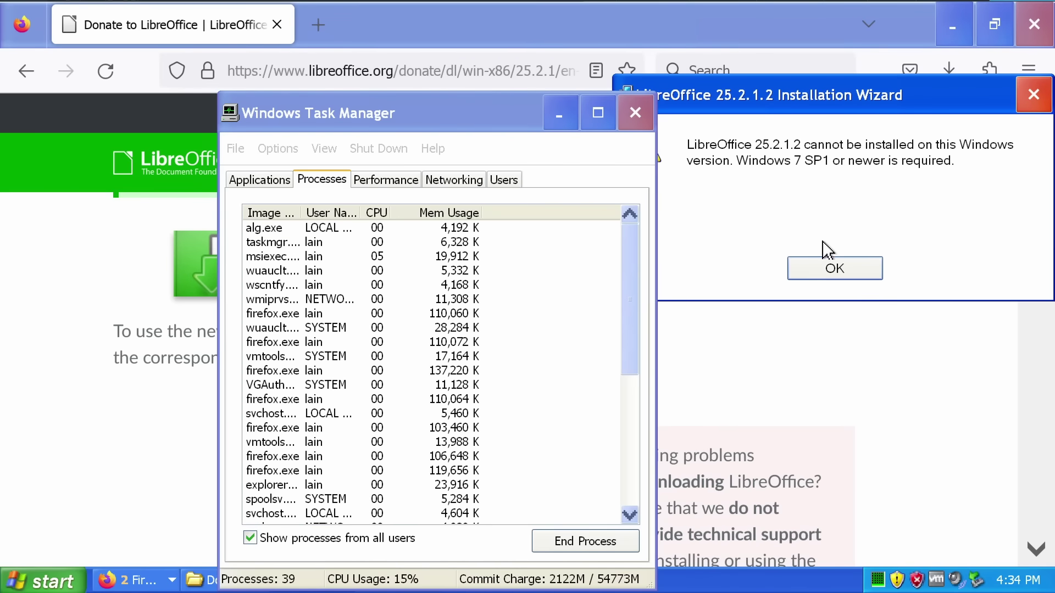
left_click(827, 268)
left_click(991, 409)
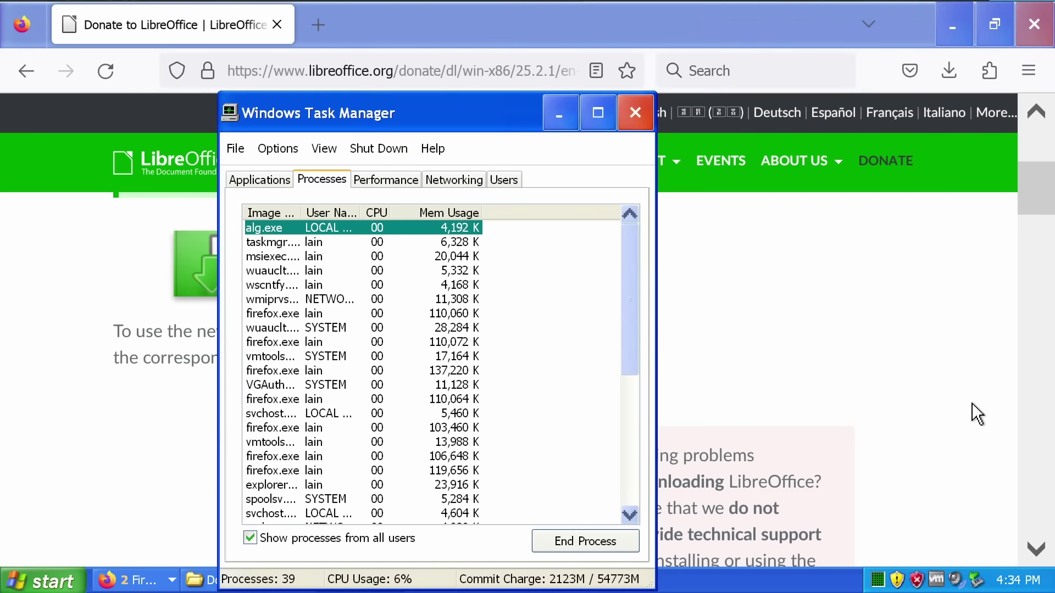
- Close Task Manager and examine the General, Digital Signatures and Custom properties of the LibreOffice_25.2.1_Win_x86-64 installer in Downloads
left_click(199, 582)
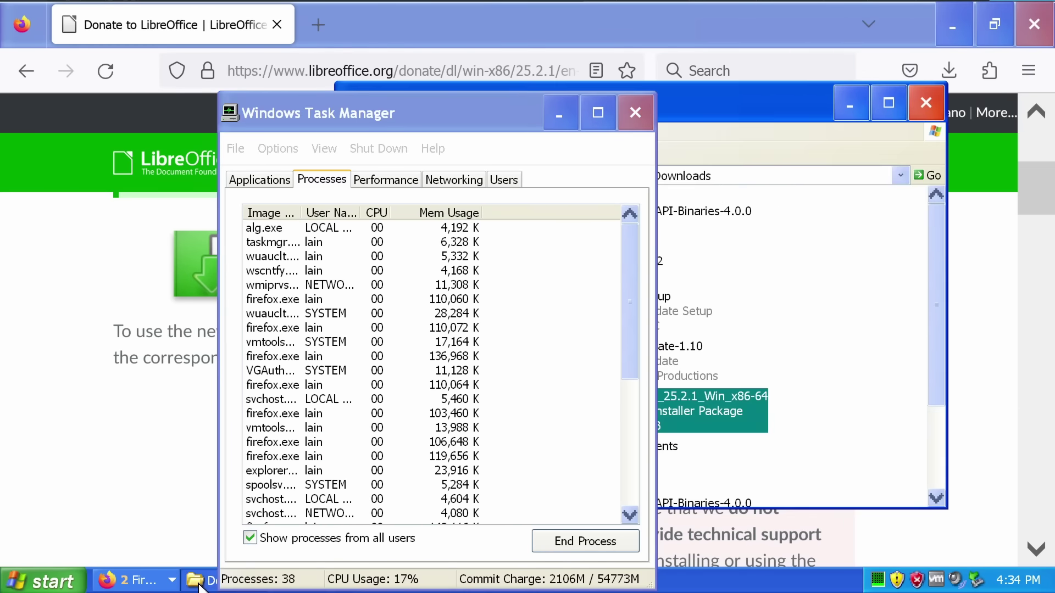
left_click(637, 115)
right_click(664, 424)
left_click(709, 401)
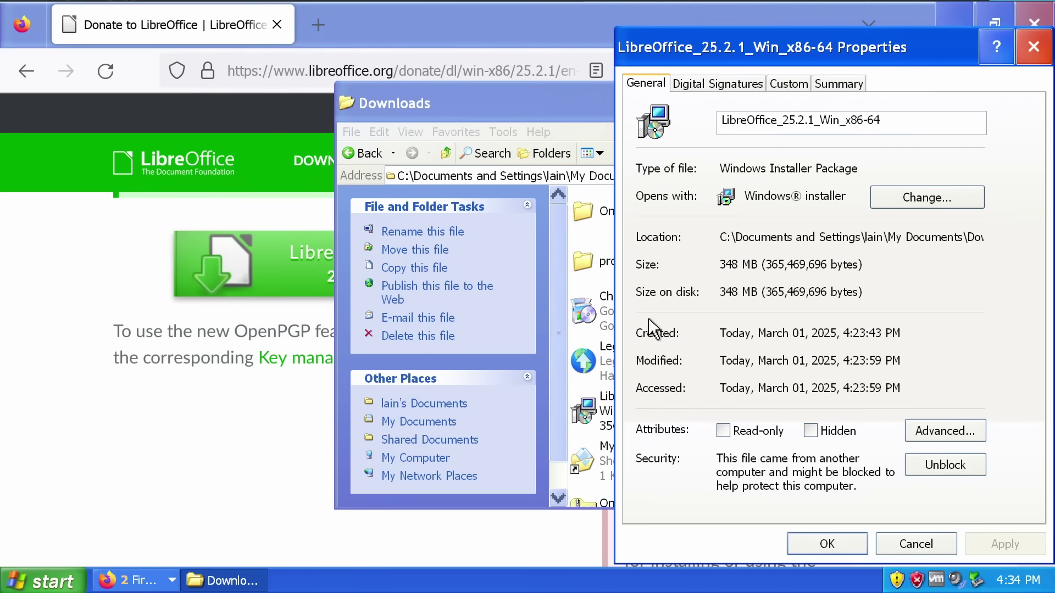
left_click(718, 83)
left_click(791, 83)
key("Escape")
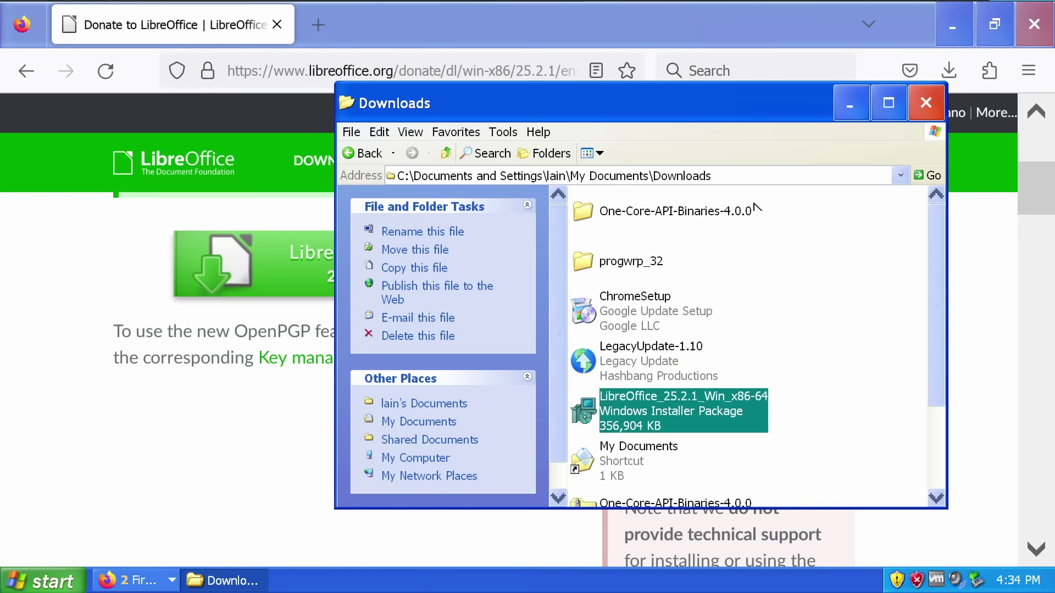
- Open My Documents, go up to My Computer and open Local Disk (C:)
right_click(705, 397)
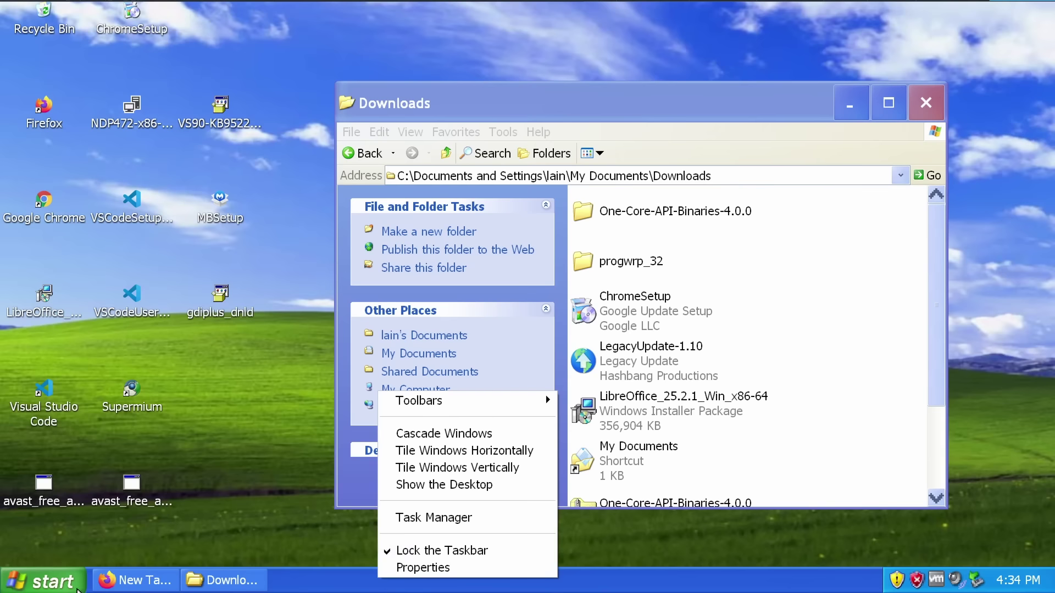
left_click(41, 581)
left_click(264, 176)
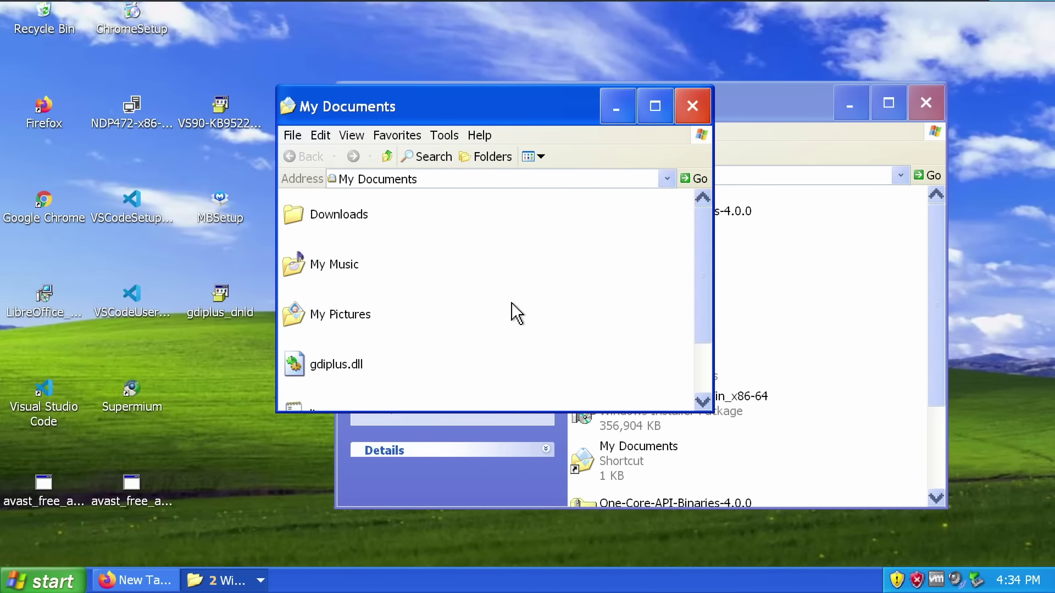
scroll(513, 314, "down", 2)
left_click(768, 357)
left_click(311, 181)
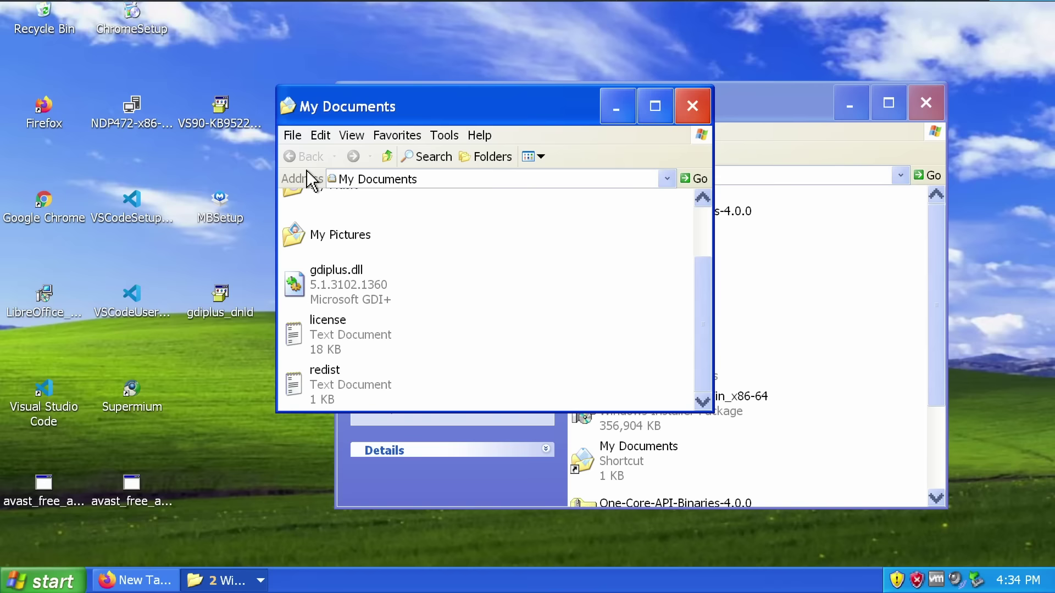
left_click(388, 158)
double_click(406, 202)
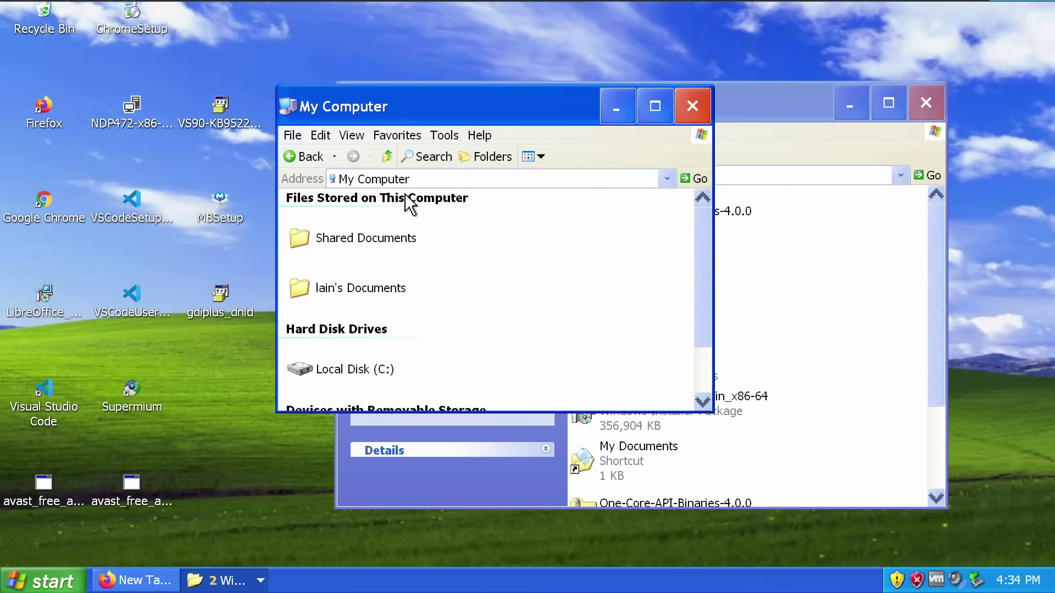
scroll(373, 300, "down", 1)
double_click(358, 299)
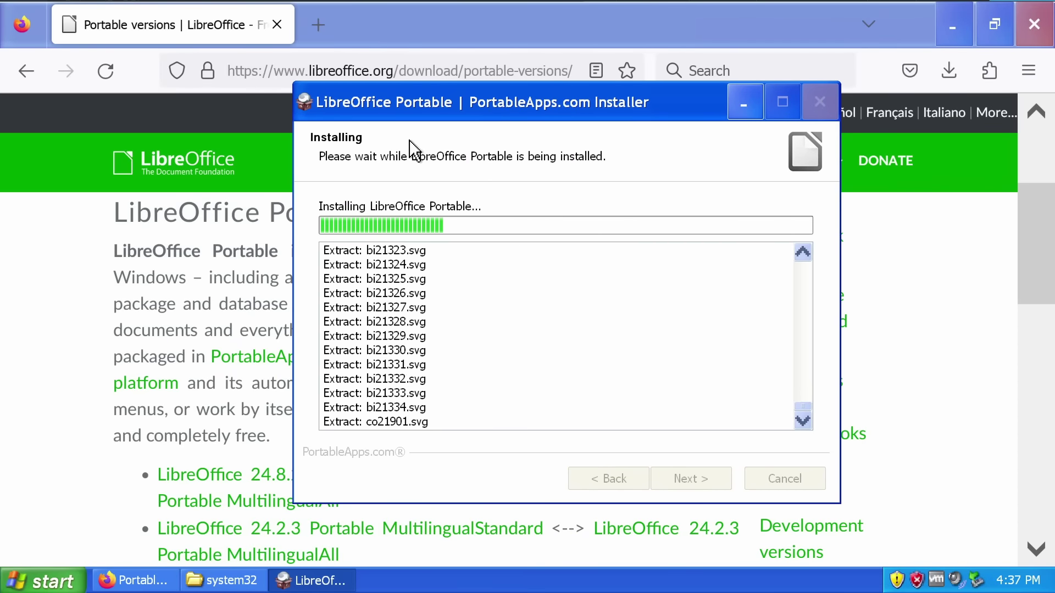
- Search the web for "thunderbird" in Firefox and open the official Thunderbird website
left_click(390, 77)
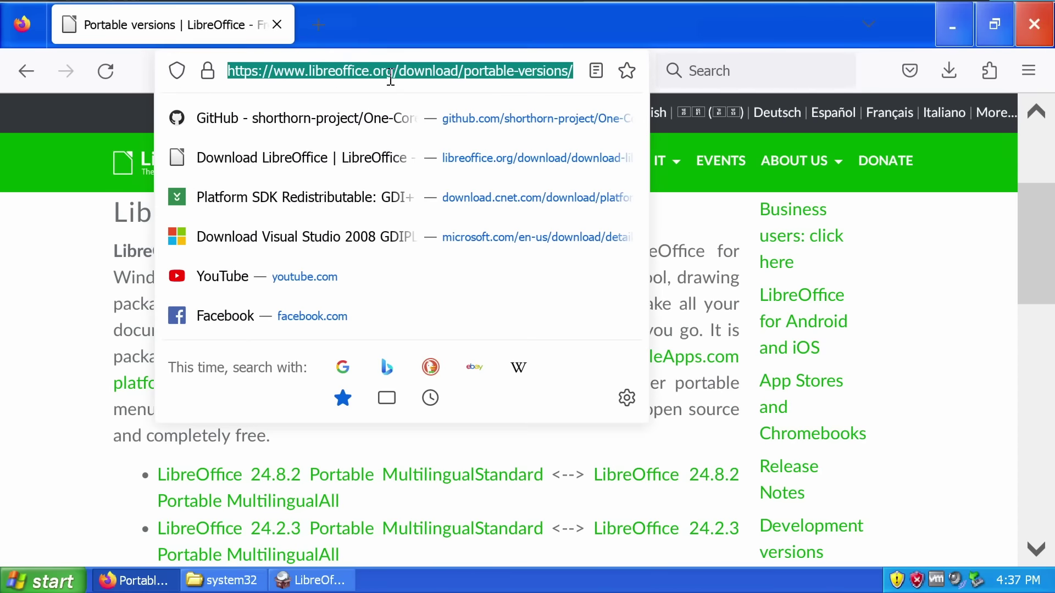
type("thunderbird")
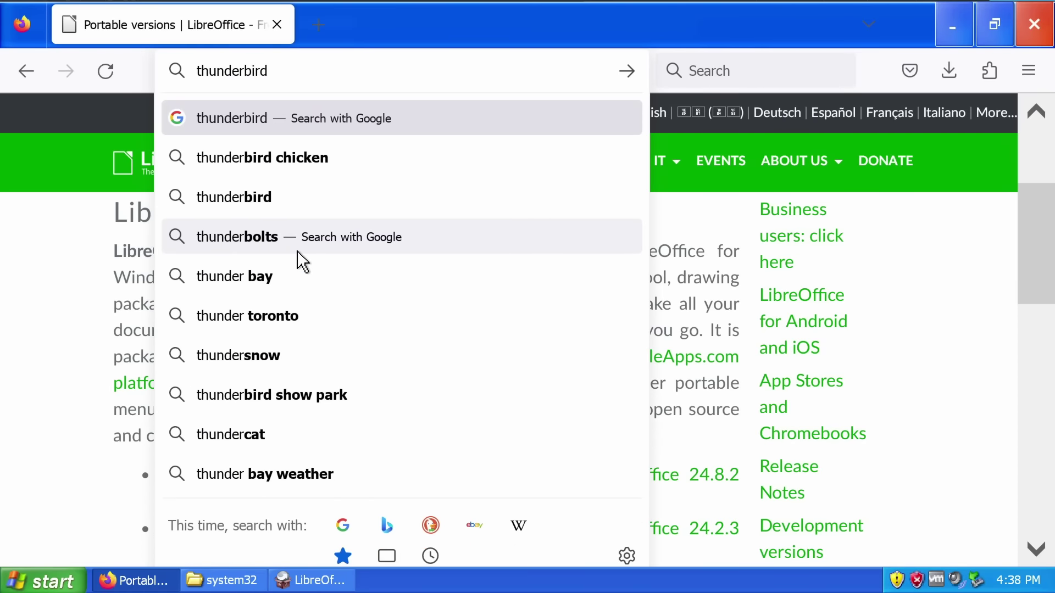
key("Return")
scroll(143, 352, "down", 1)
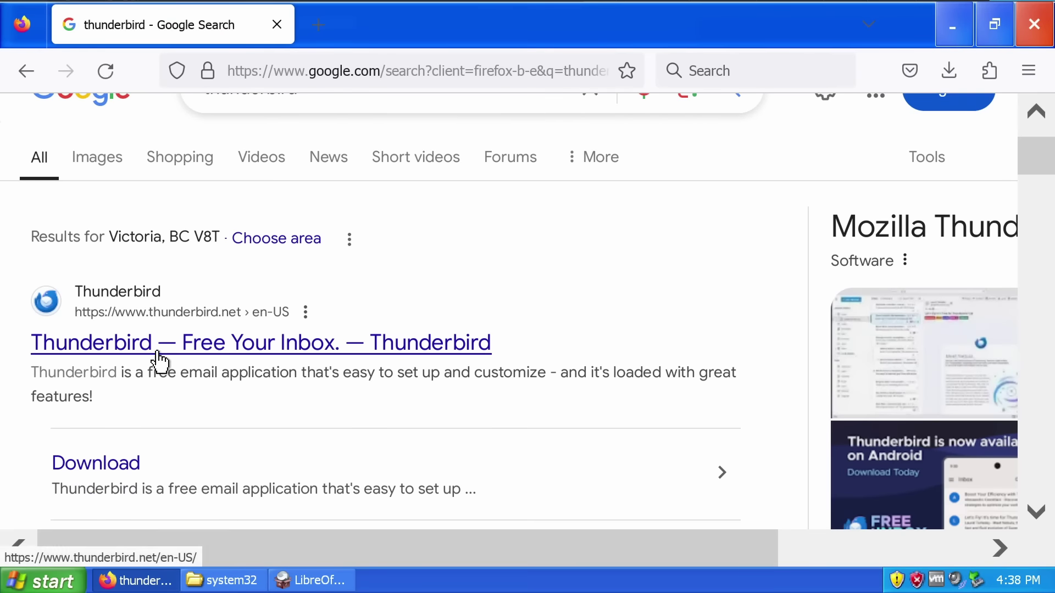
left_click(159, 357)
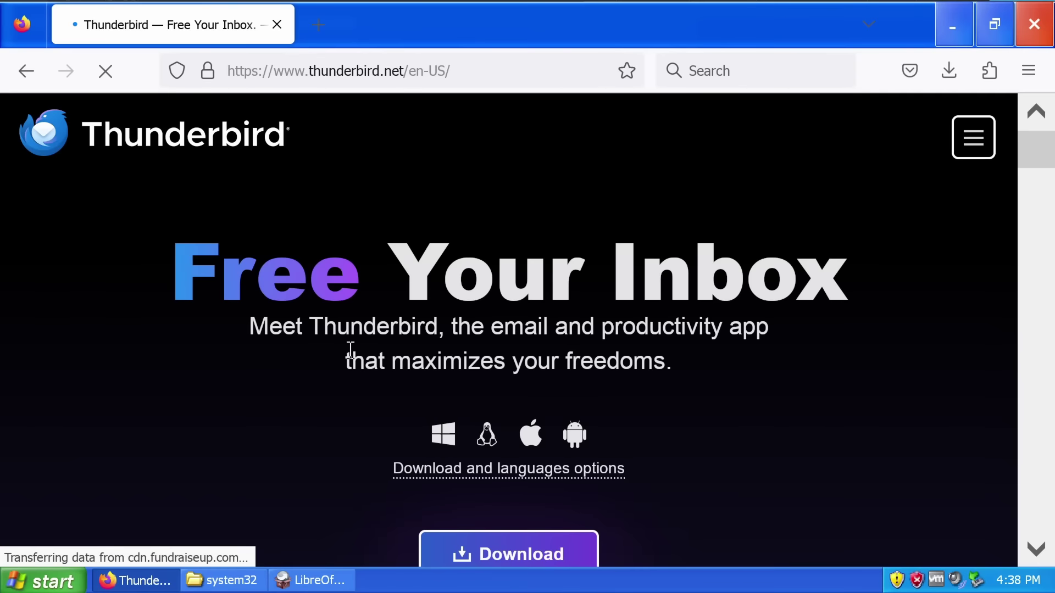
- Download Thunderbird, run Thunderbird Setup 128.7.1esr.exe, and dismiss the rights notification in the Thunderbird window
scroll(535, 500, "down", 3)
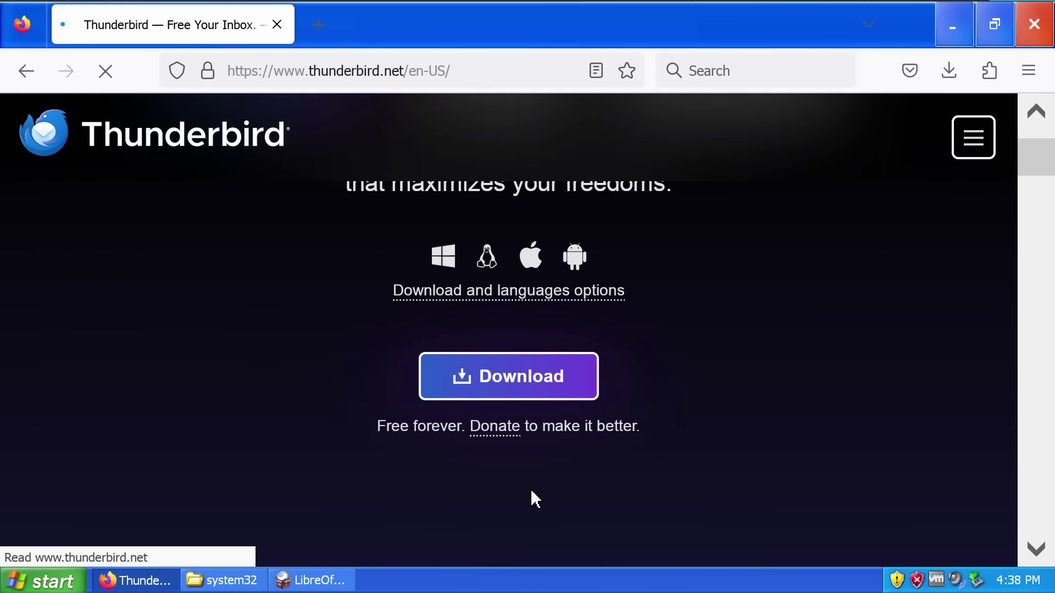
left_click(535, 379)
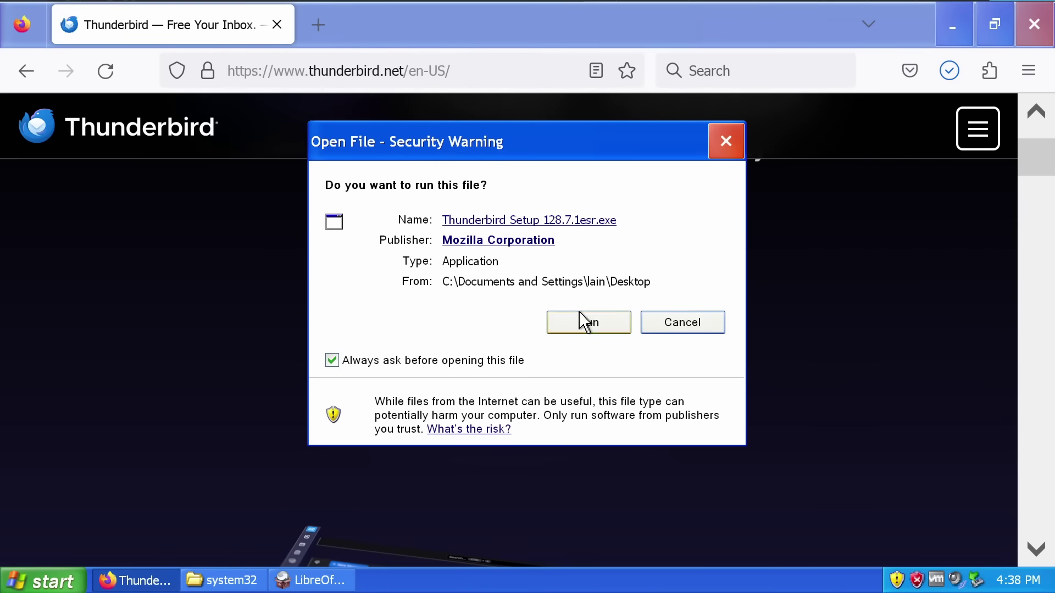
left_click(580, 317)
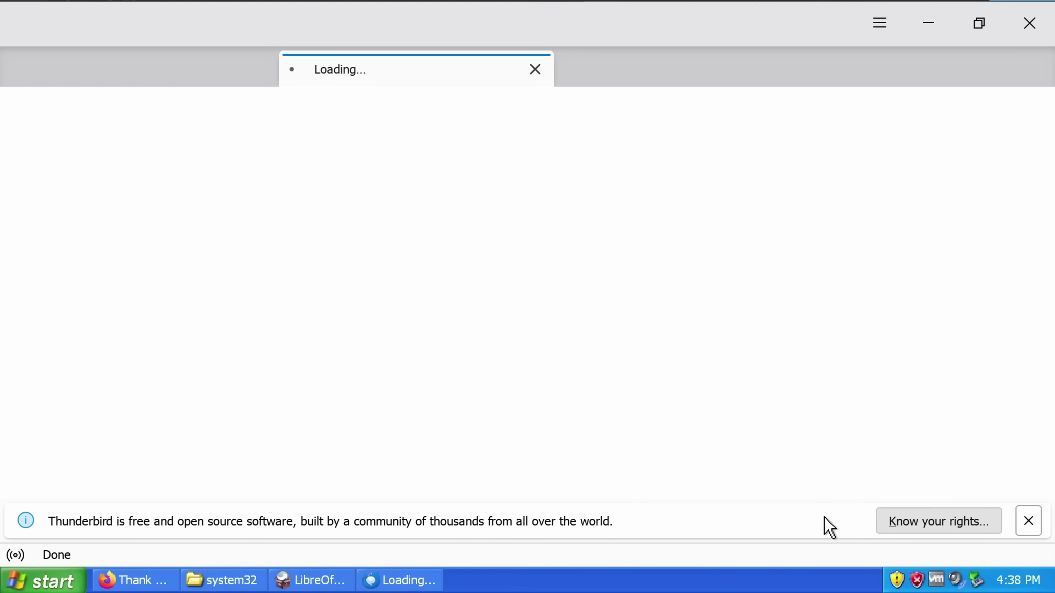
left_click(1029, 522)
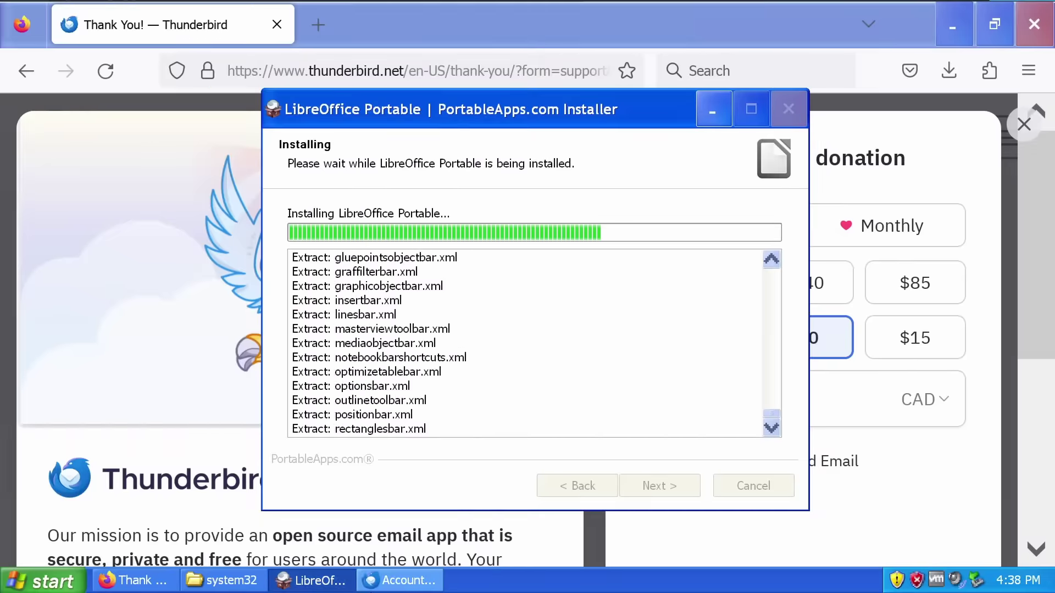
- Close the system32 folder window and move the LibreOffice Portable installer window slightly up
left_click(250, 586)
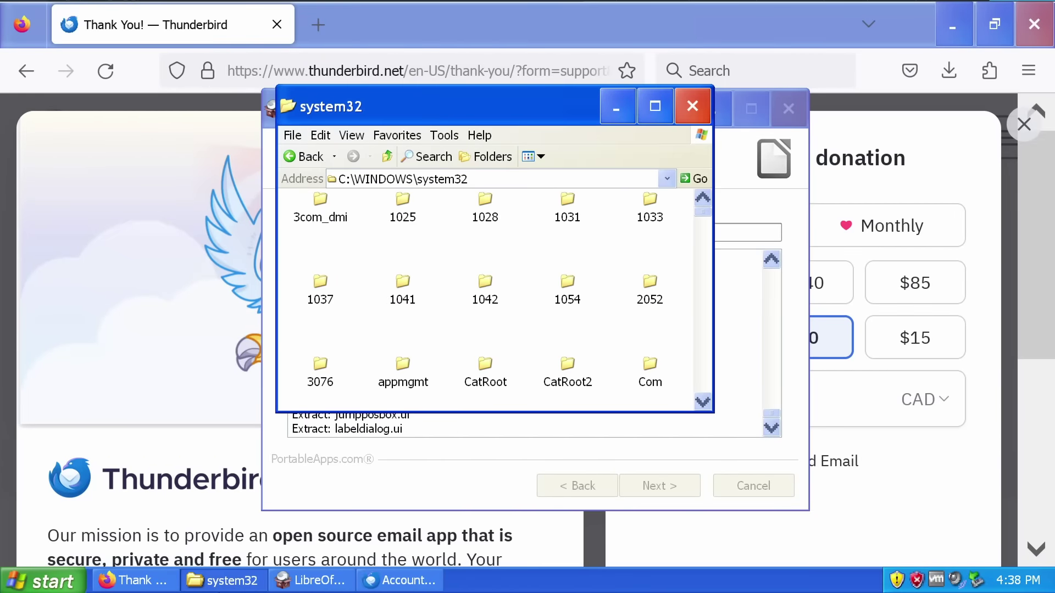
left_click(690, 106)
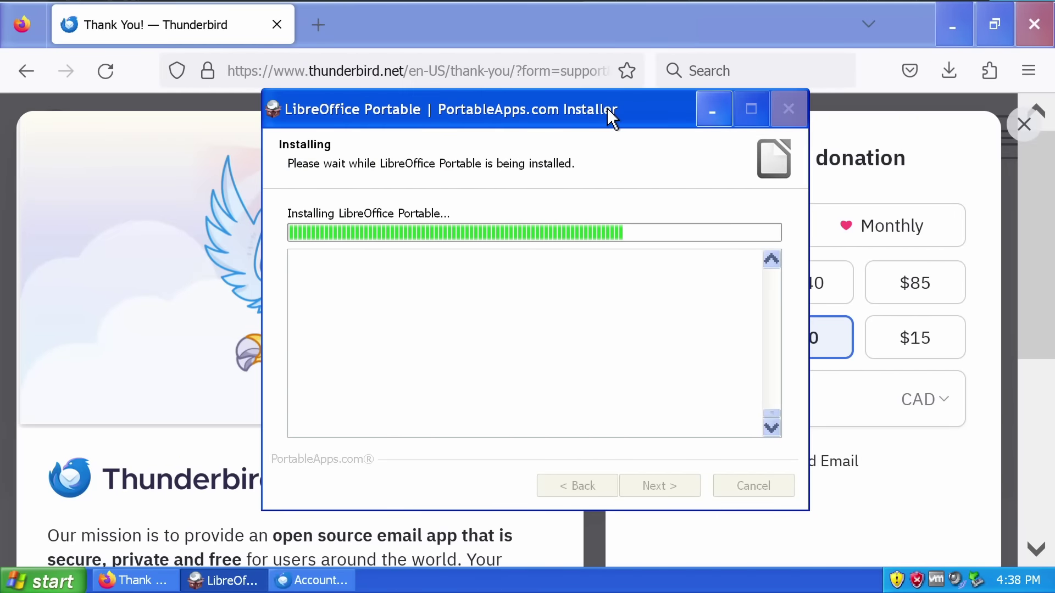
left_click_drag(608, 111, 593, 99)
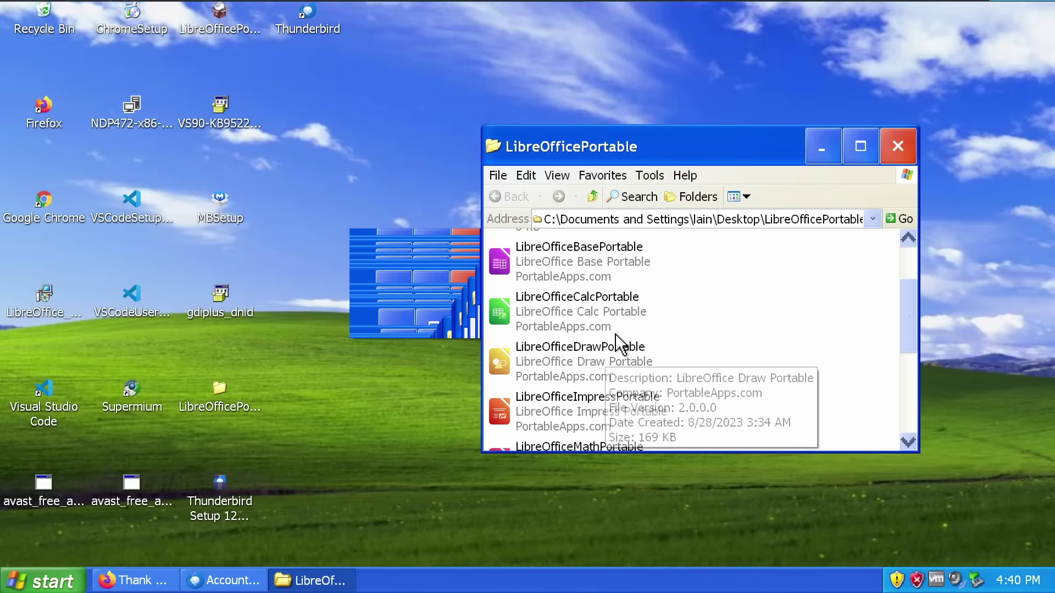
- Set LibreOfficeCalcPortable to run in compatibility mode for Windows 10 1511
left_click(603, 323)
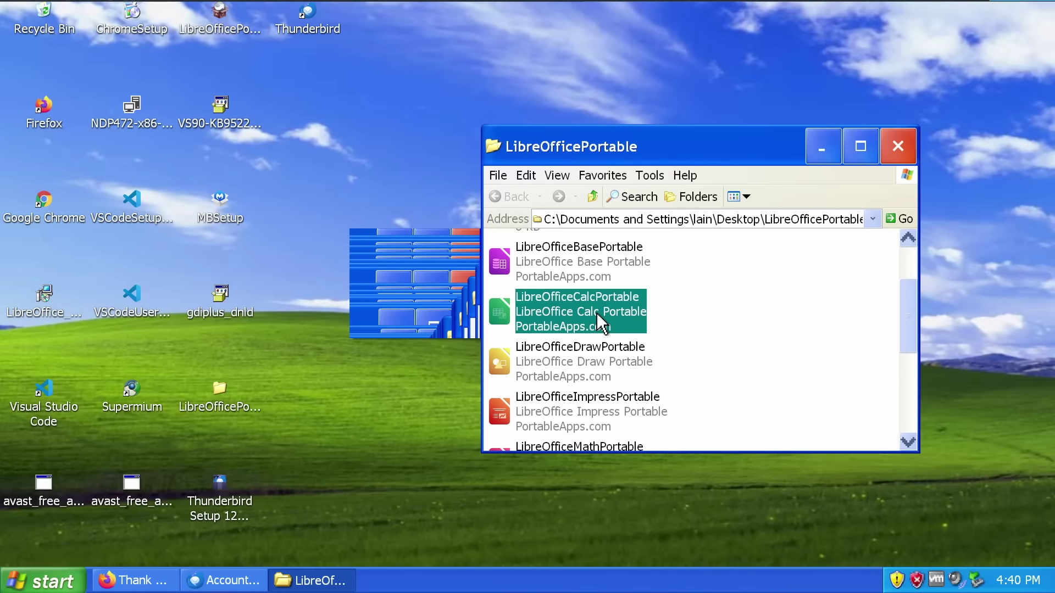
right_click(603, 323)
left_click(651, 558)
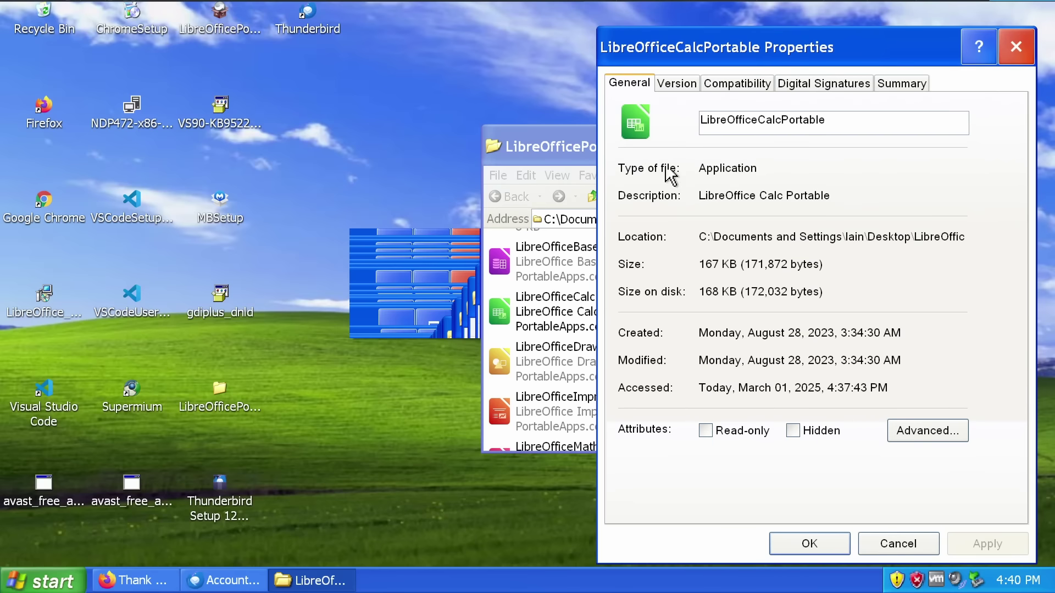
left_click(737, 83)
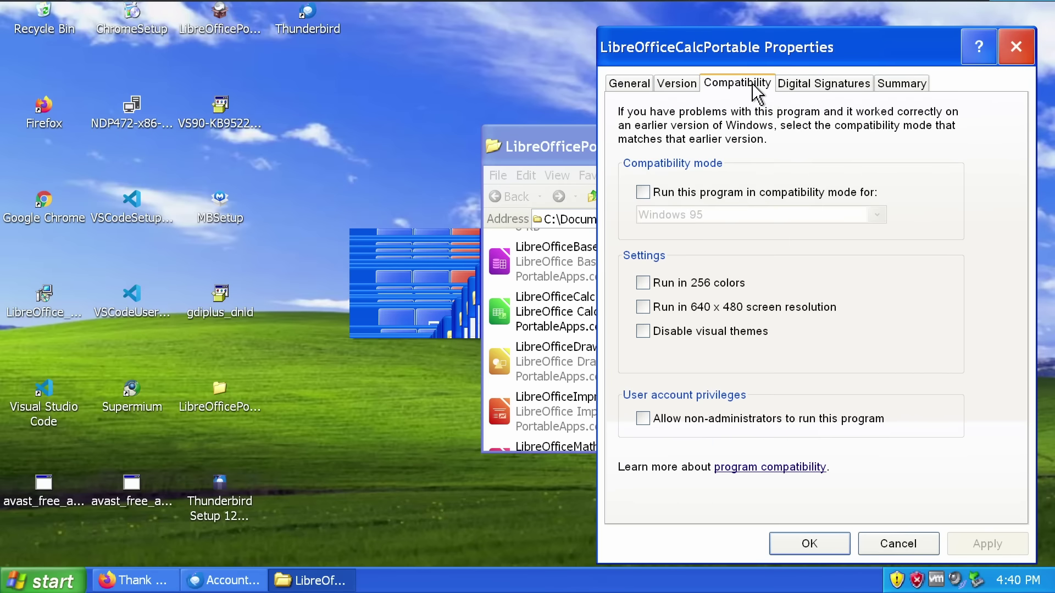
left_click(709, 195)
left_click(714, 215)
left_click(718, 410)
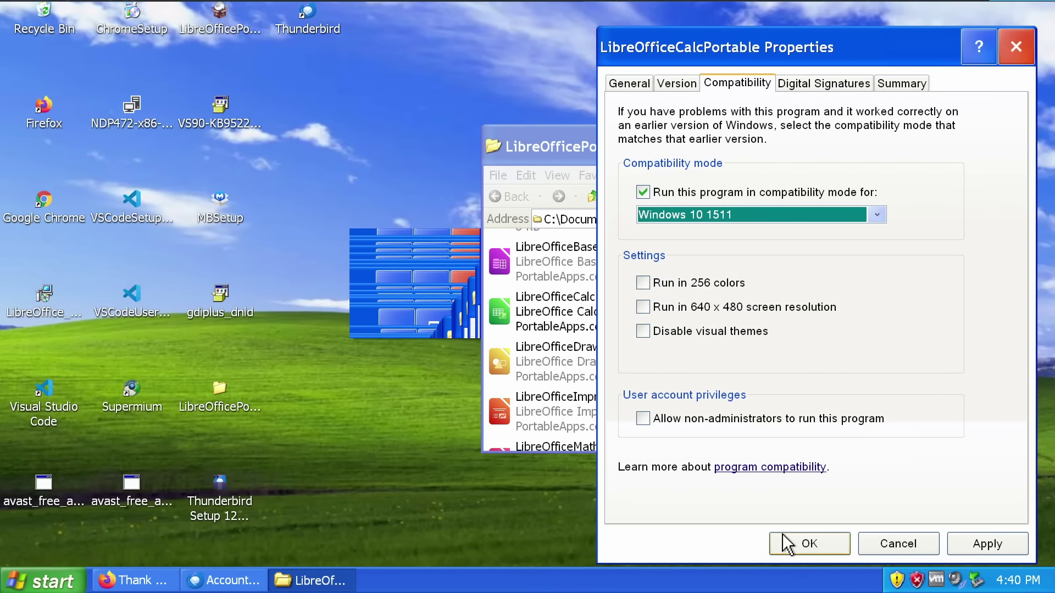
left_click(787, 544)
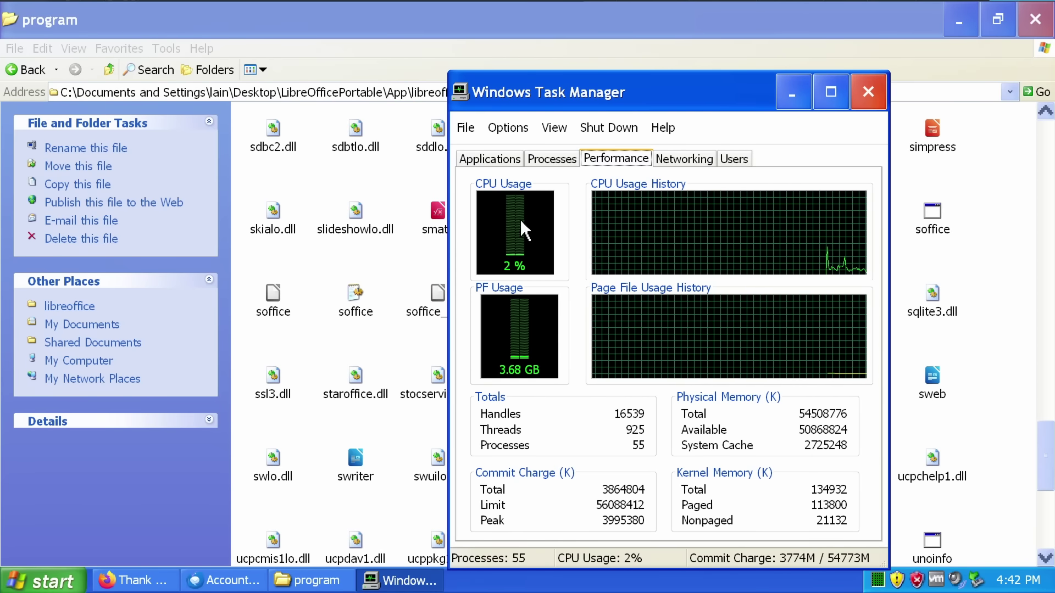
- Check the running processes and system performance in Windows Task Manager, then move its window aside and minimize it
left_click_drag(590, 103, 555, 90)
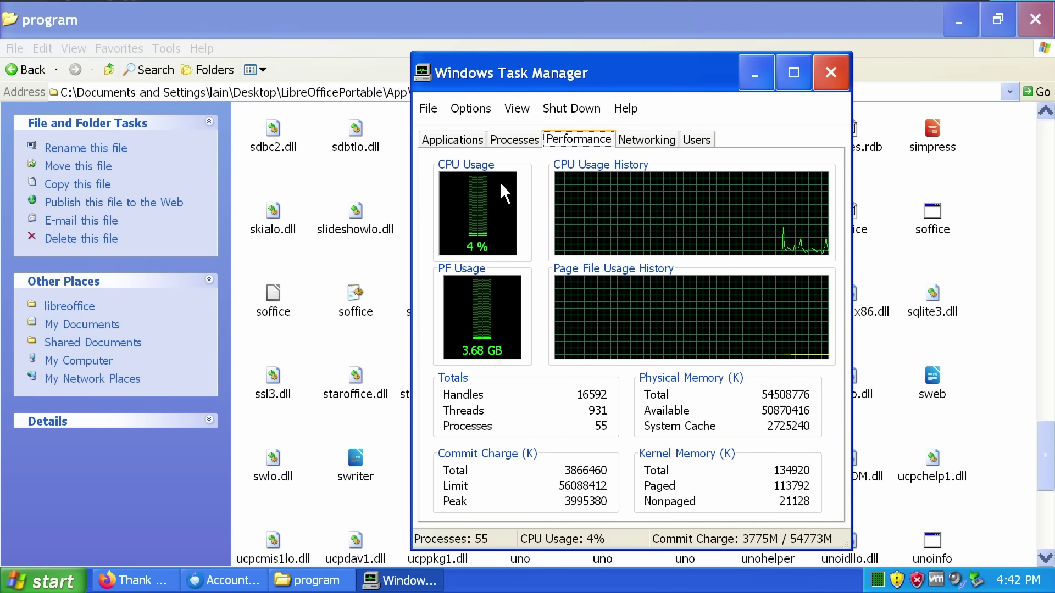
left_click(505, 144)
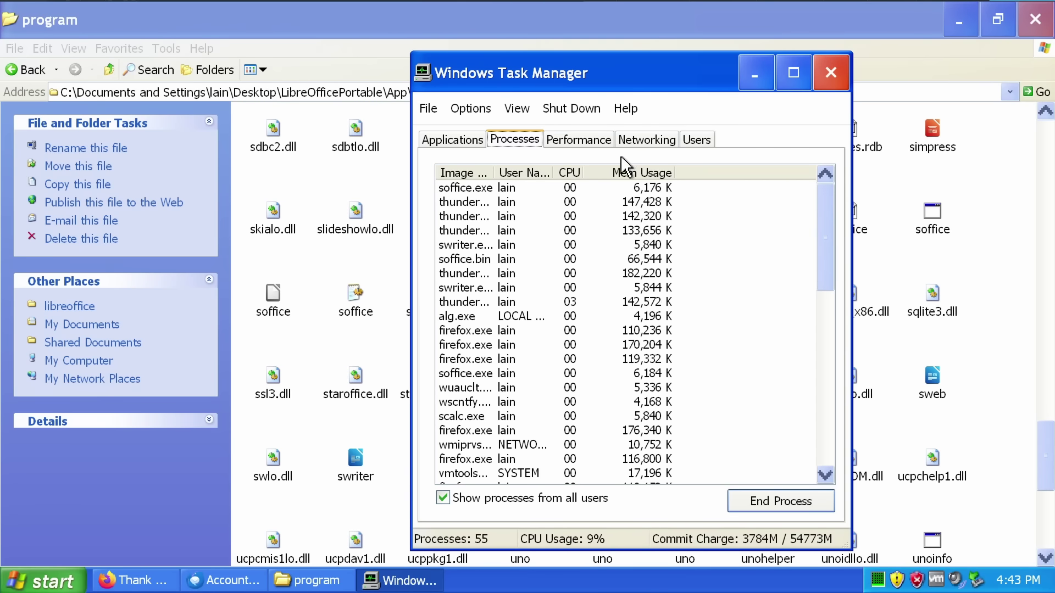
left_click(578, 140)
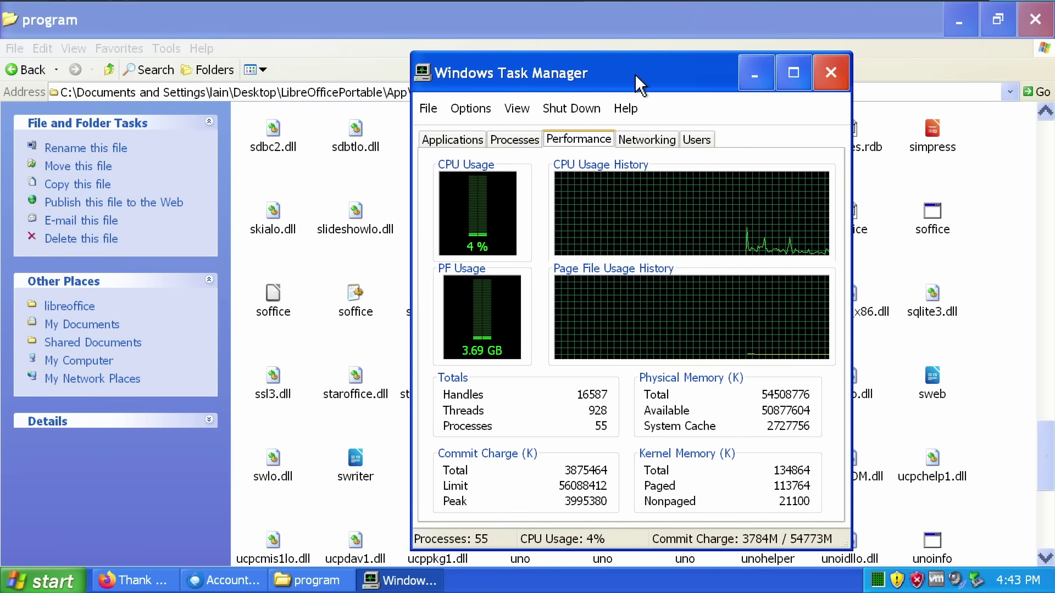
left_click_drag(640, 85, 376, 80)
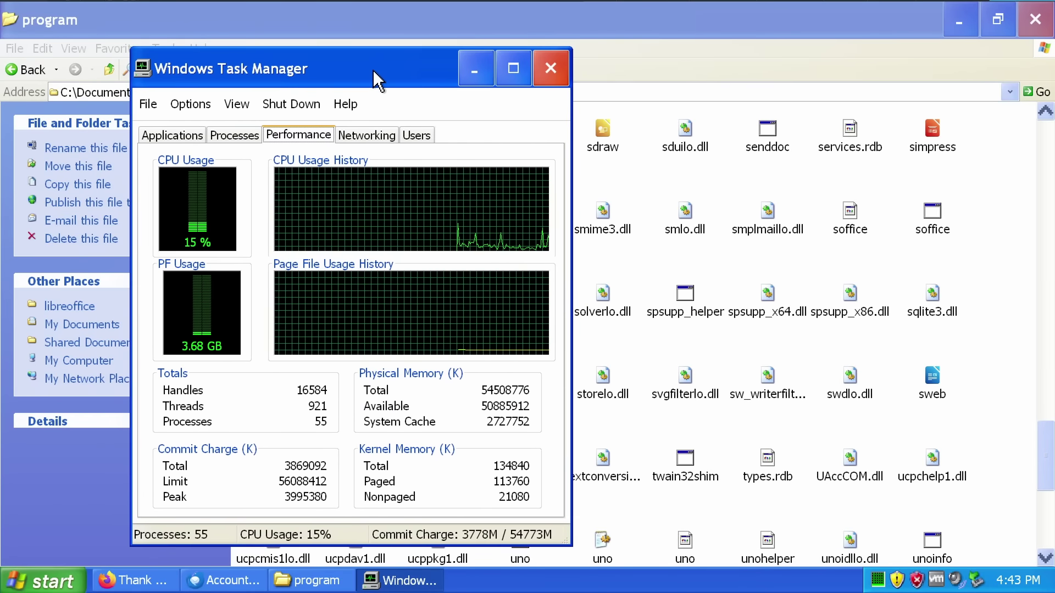
left_click(460, 74)
- Close the LibreOfficePortable program folder window
scroll(517, 215, "up", 5)
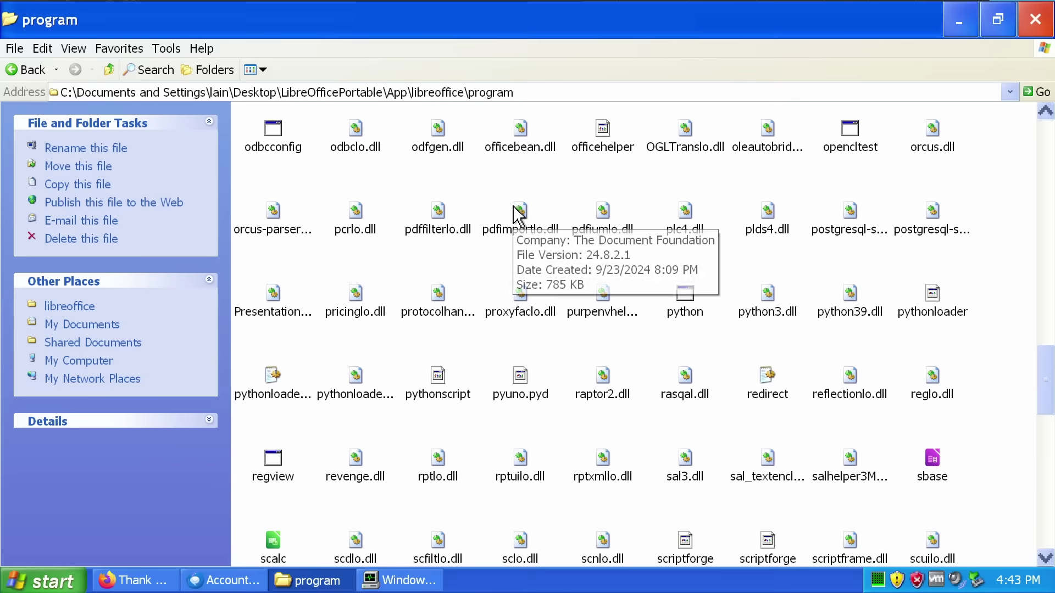
scroll(770, 225, "up", 15)
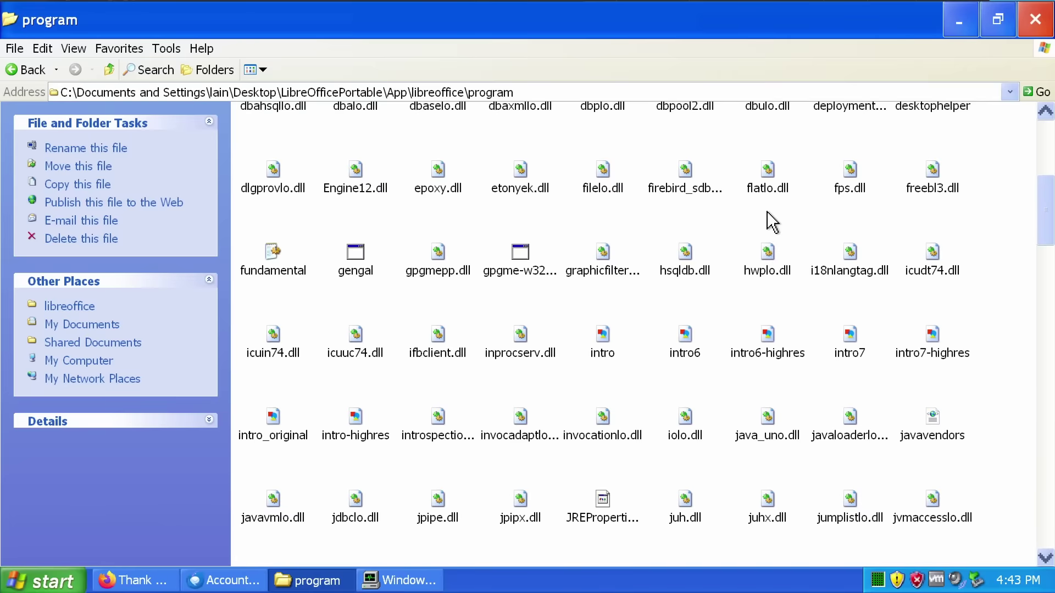
scroll(697, 220, "up", 5)
key("alt+F4")
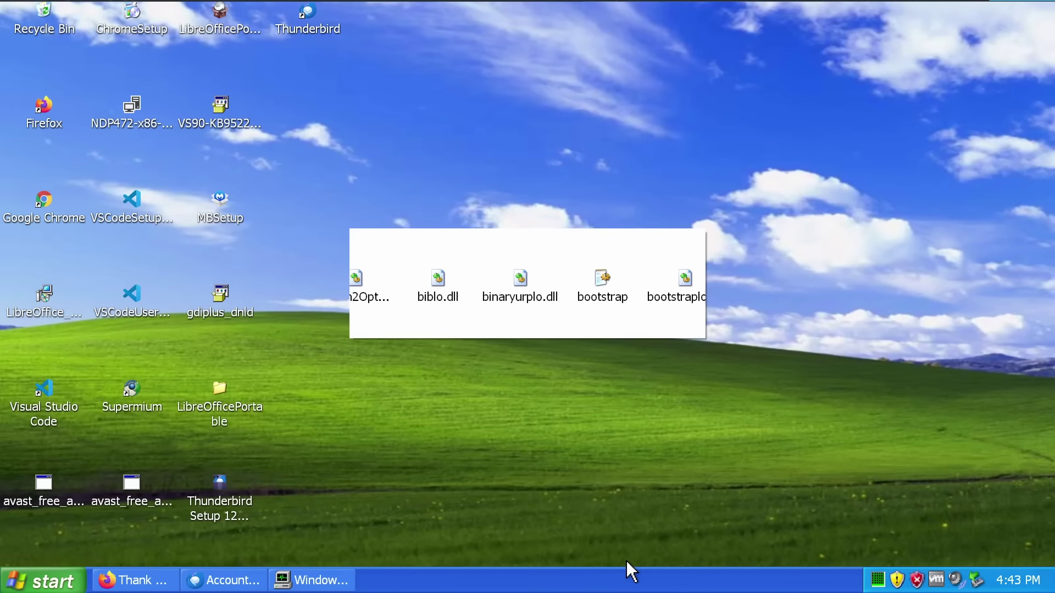
right_click(627, 562)
left_click(582, 525)
- Switch to Firefox, search the web for "wps office" and open the WPS Office download page
left_click(217, 573)
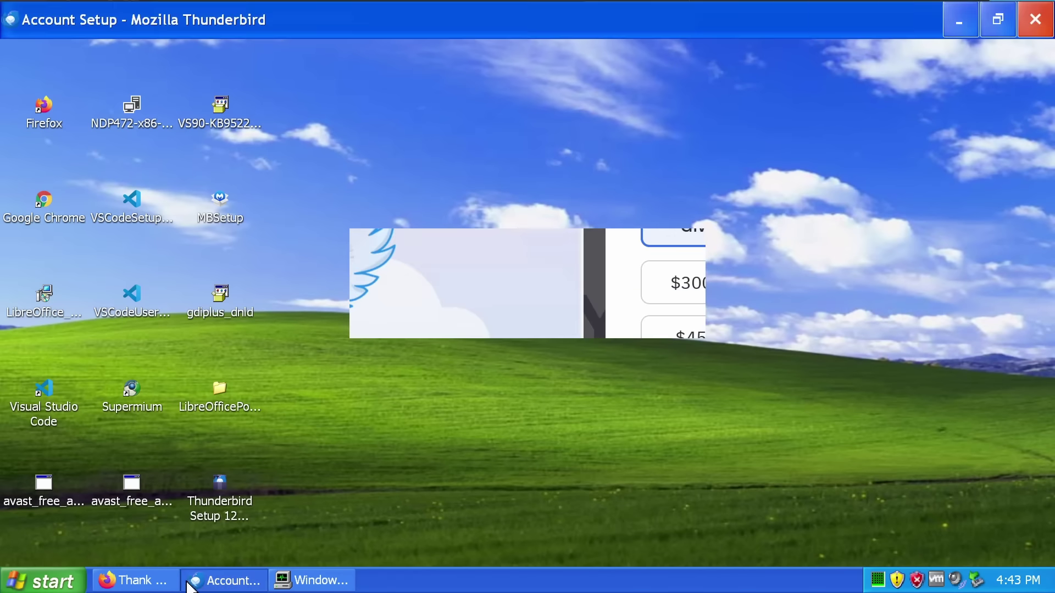
left_click(144, 579)
left_click(298, 67)
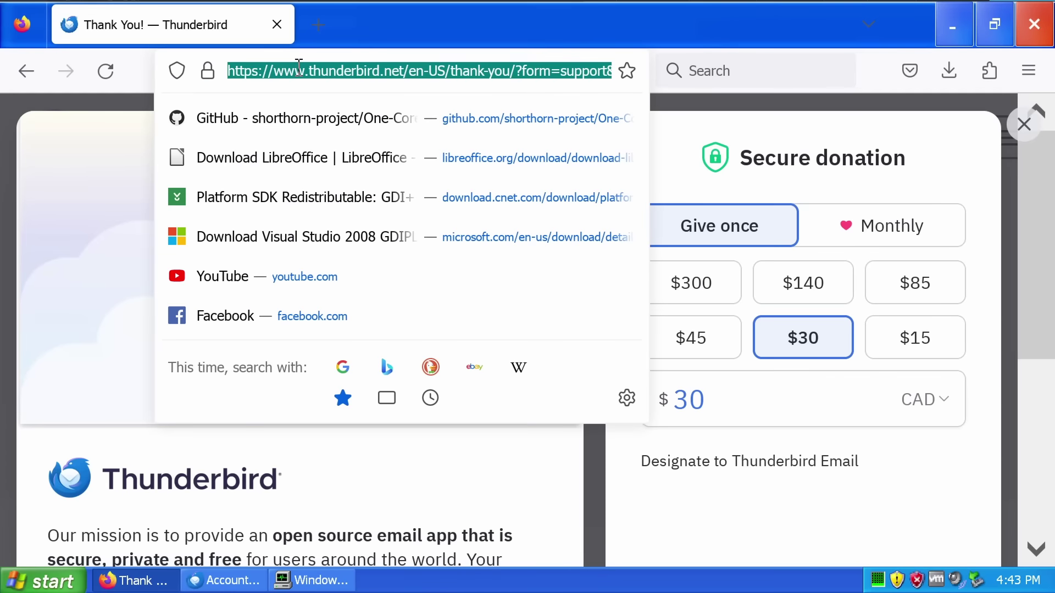
type("wps office")
key("Return")
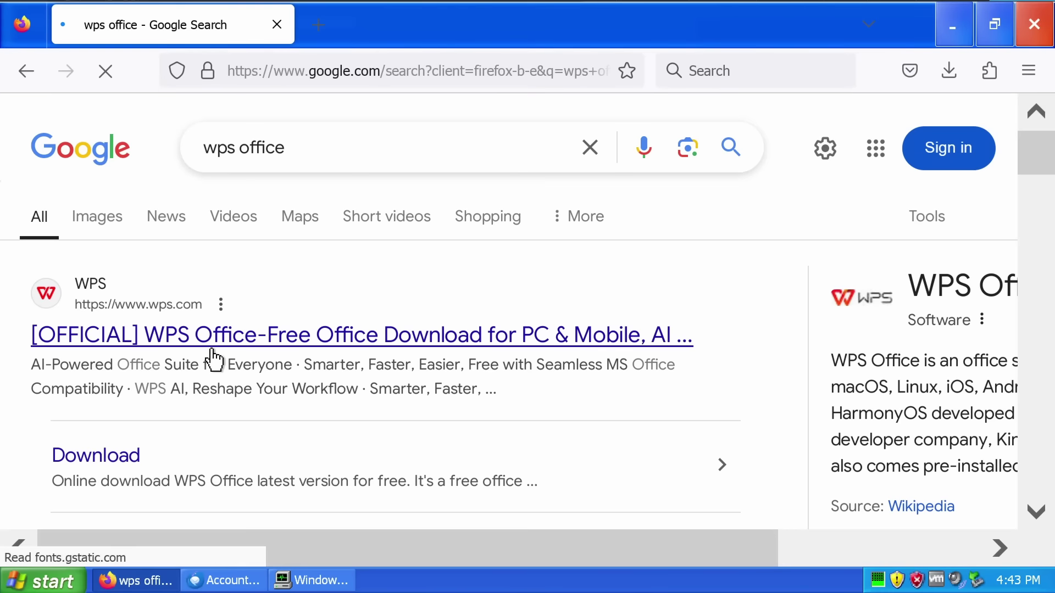
scroll(212, 357, "down", 2)
left_click(104, 341)
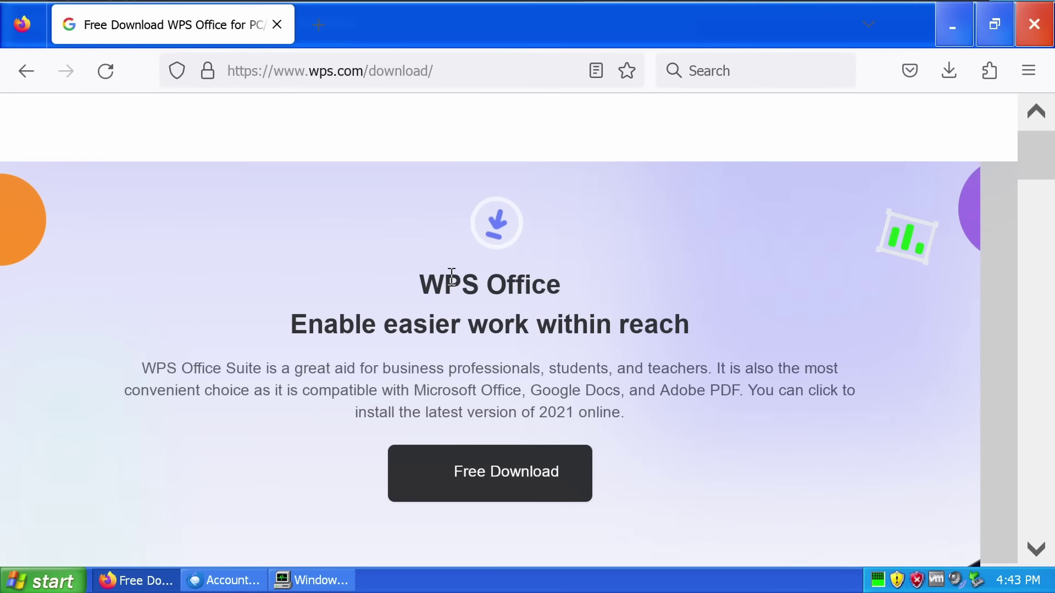
- Download the free WPS Office installer, run it, and retry the installation
left_click(463, 483)
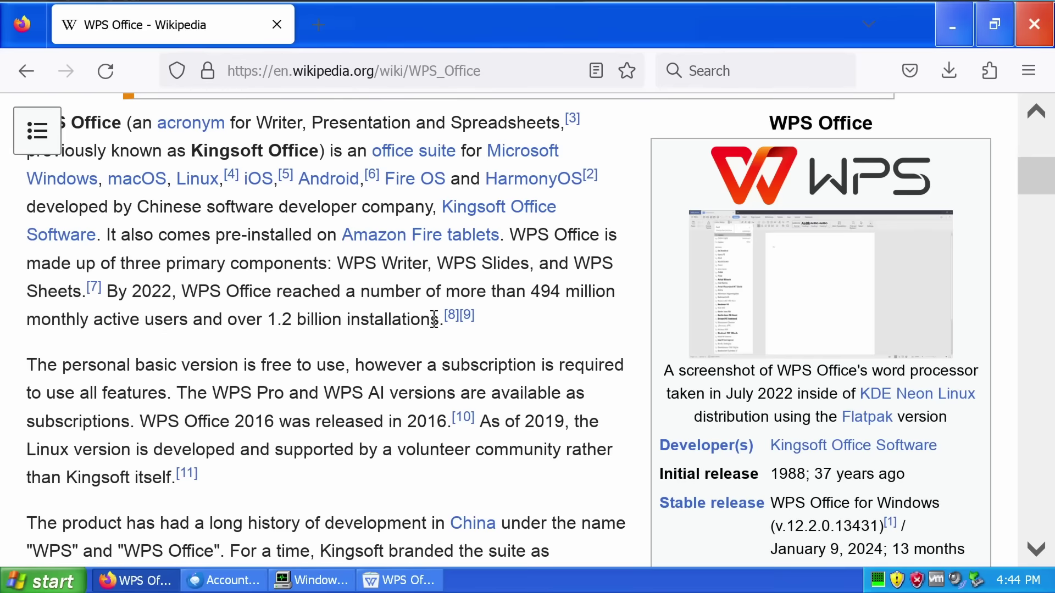
key("alt+Left")
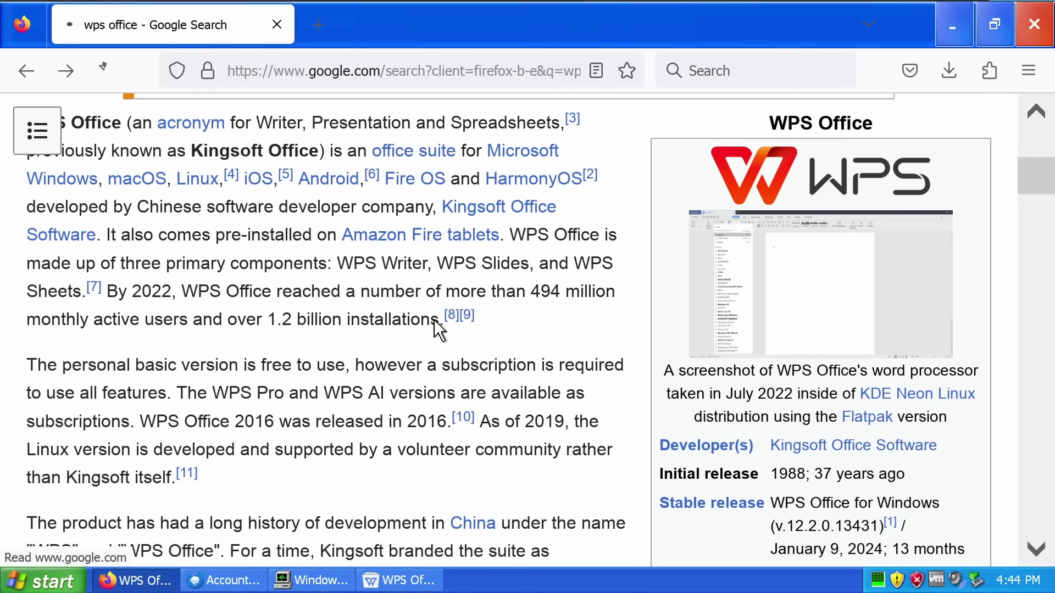
scroll(437, 330, "down", 2)
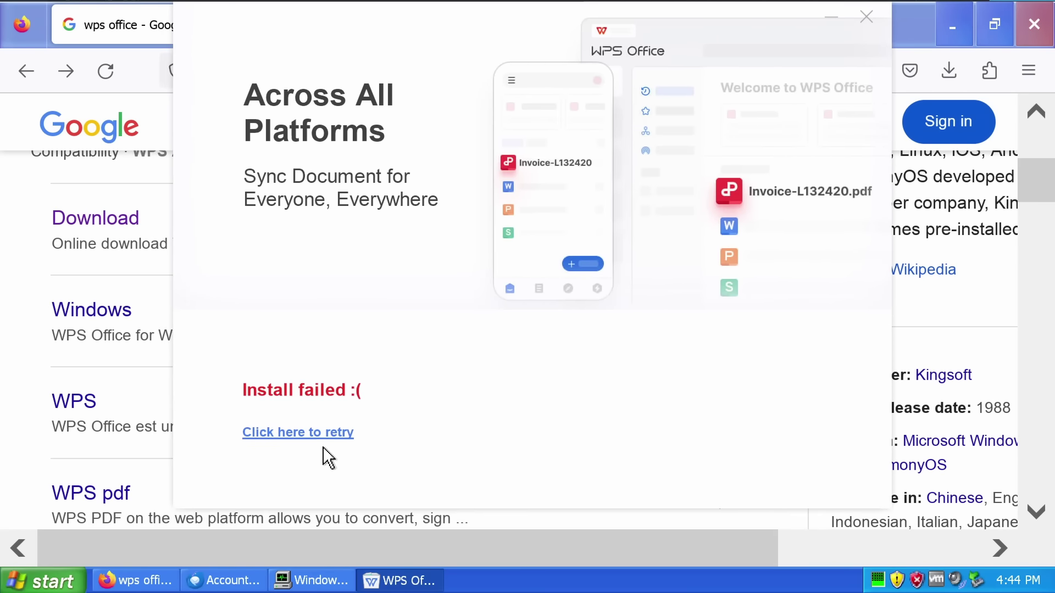
left_click(306, 433)
- Replace the "wps office" web search with one for Legcord, open its GitHub repository, and open the legcord.app website in a new tab
scroll(263, 377, "up", 4)
left_click(308, 65)
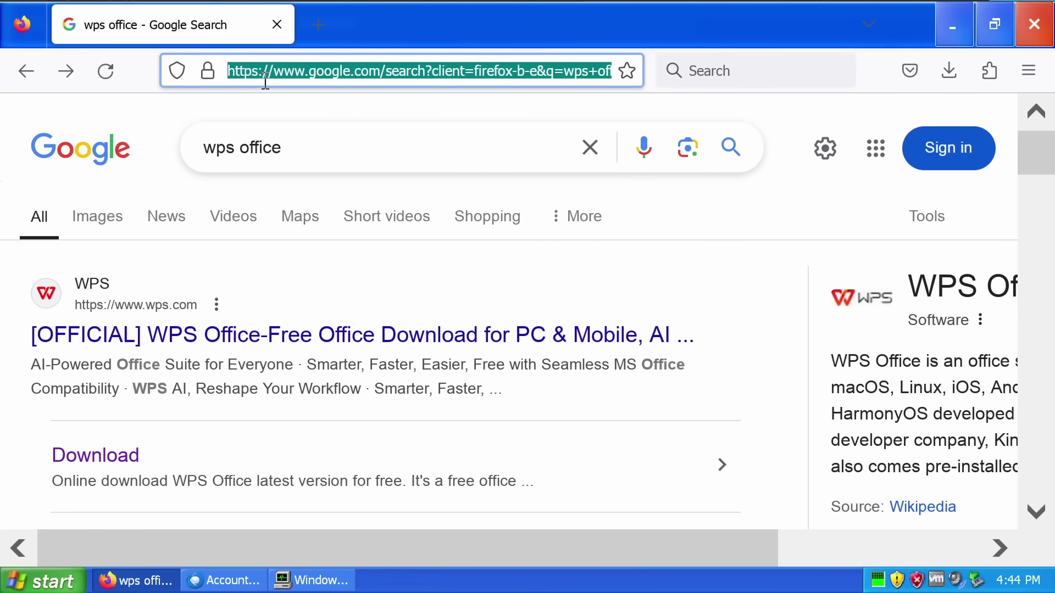
left_click(266, 81)
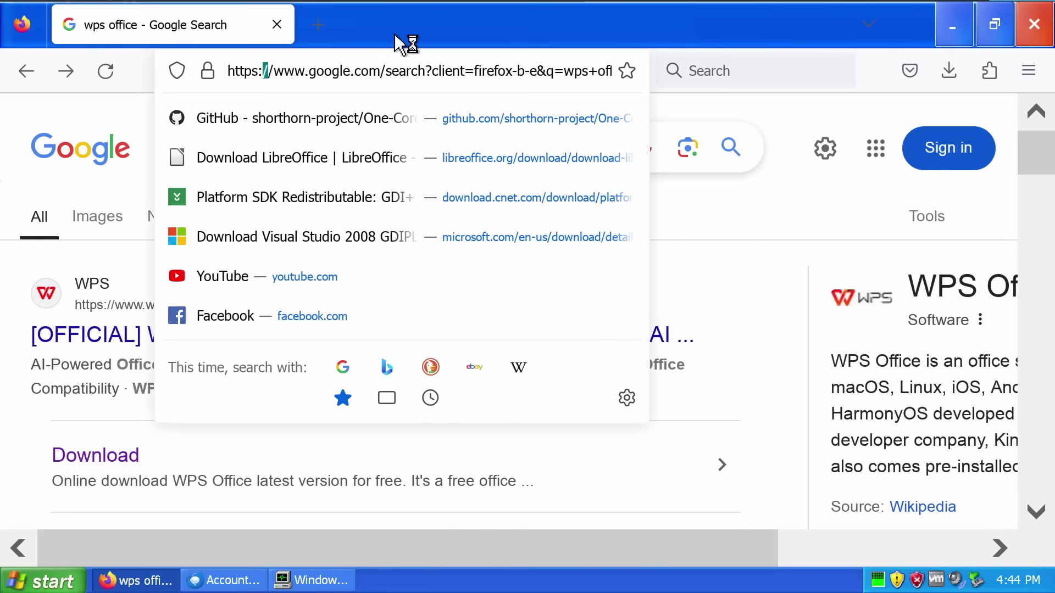
key("Escape")
left_click(416, 139)
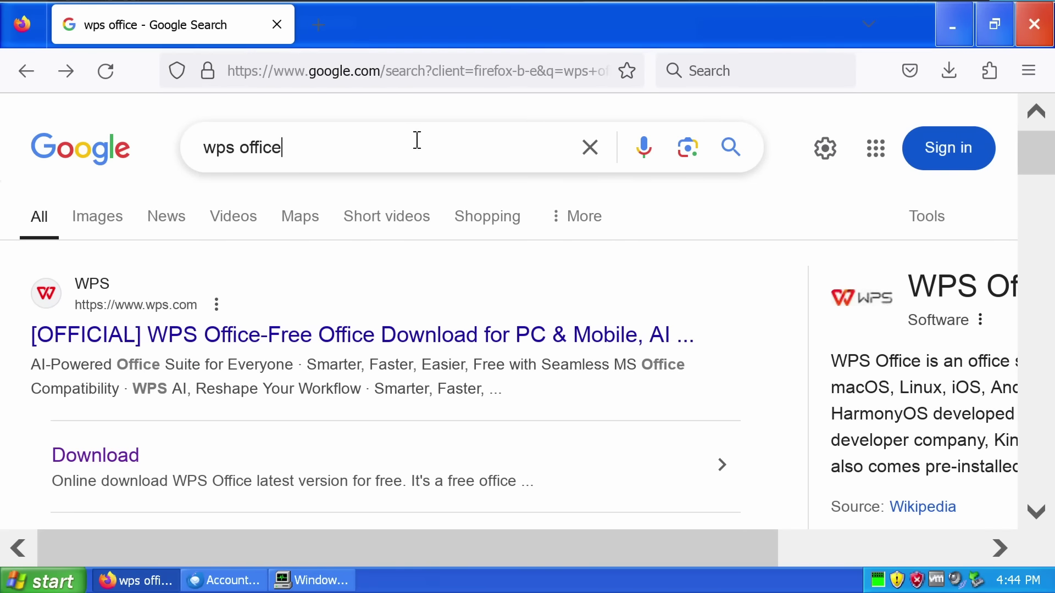
left_click_drag(416, 139, 158, 172)
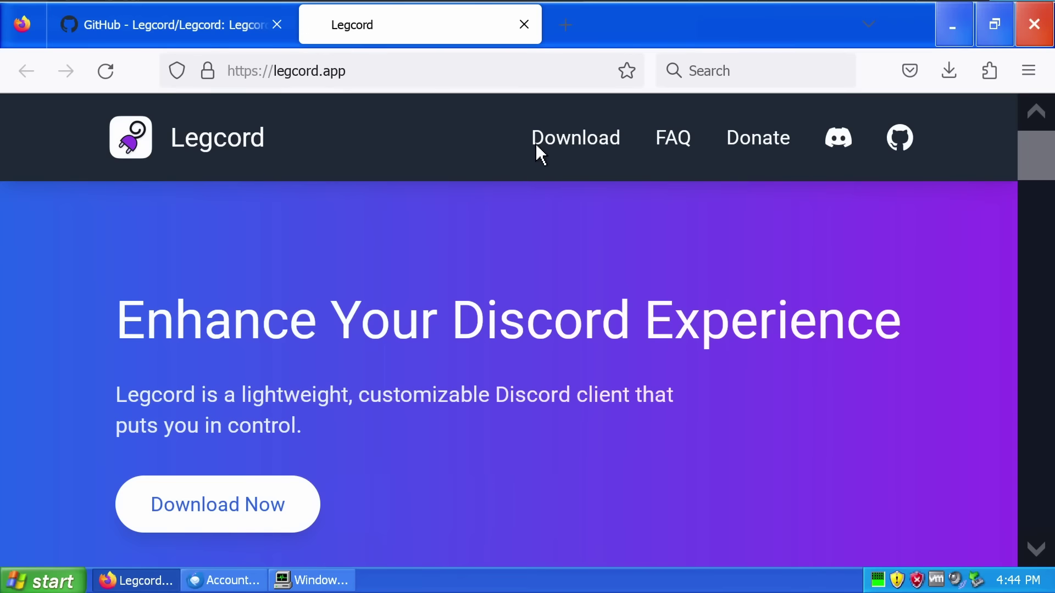
- Choose the Windows 7/8.1 version on the Legcord download page and open the devbuild release in the Legcord/Legacy repository
left_click(537, 147)
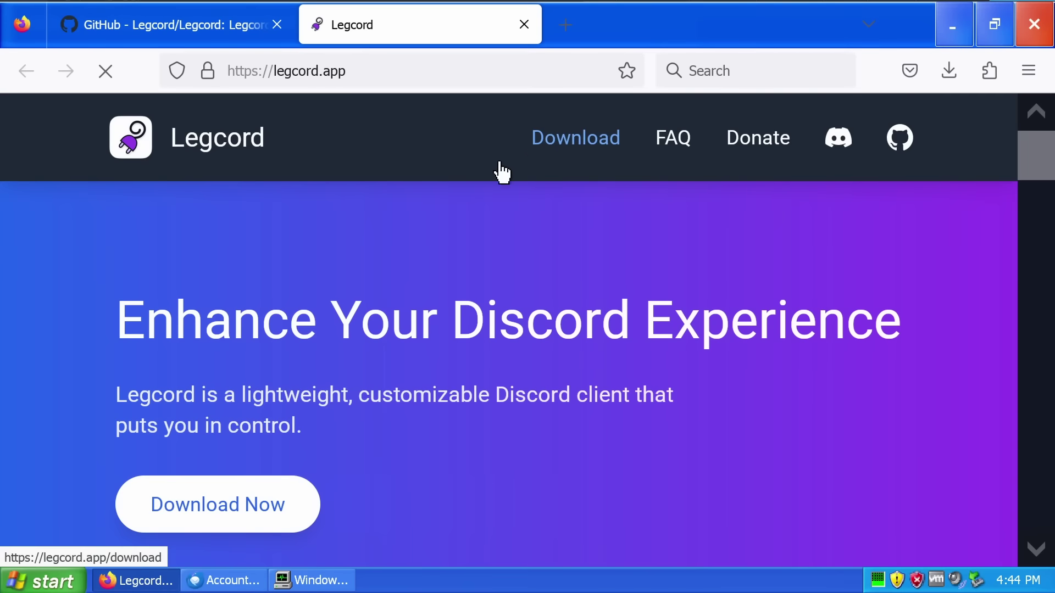
left_click(264, 491)
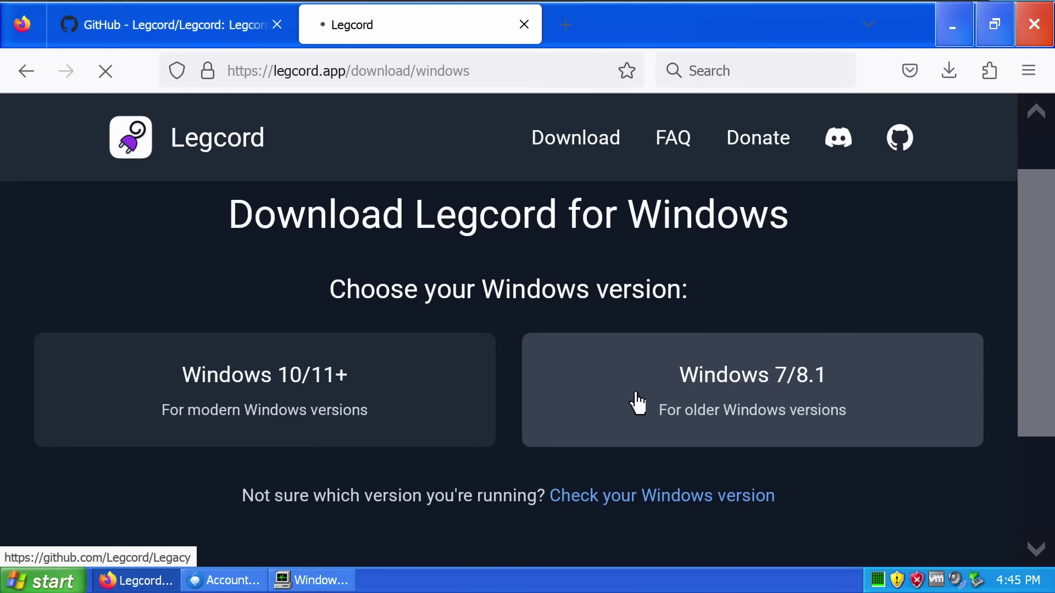
left_click(638, 404)
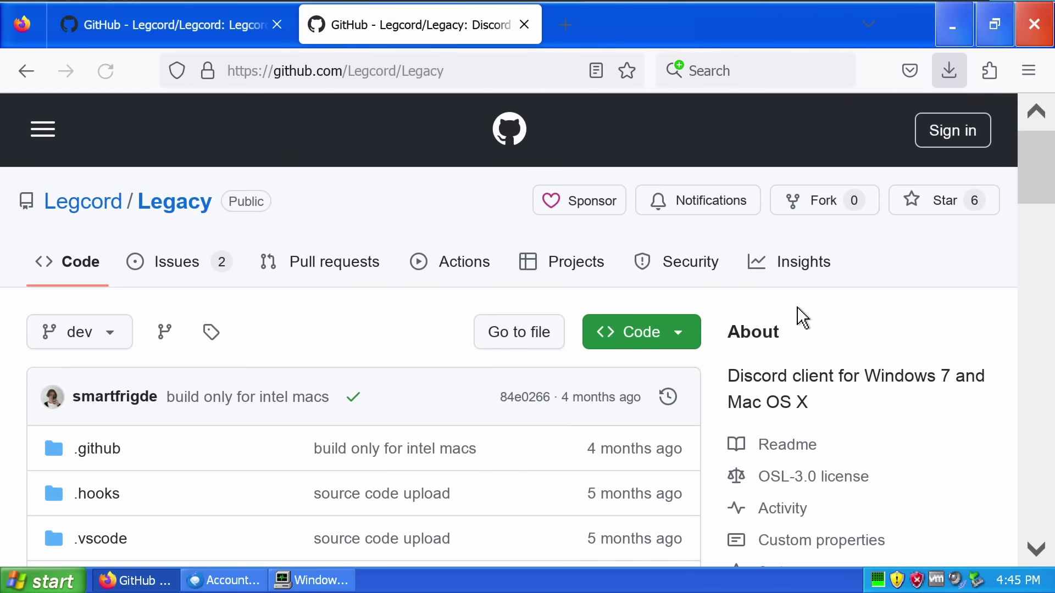
scroll(803, 318, "down", 8)
scroll(759, 310, "up", 1)
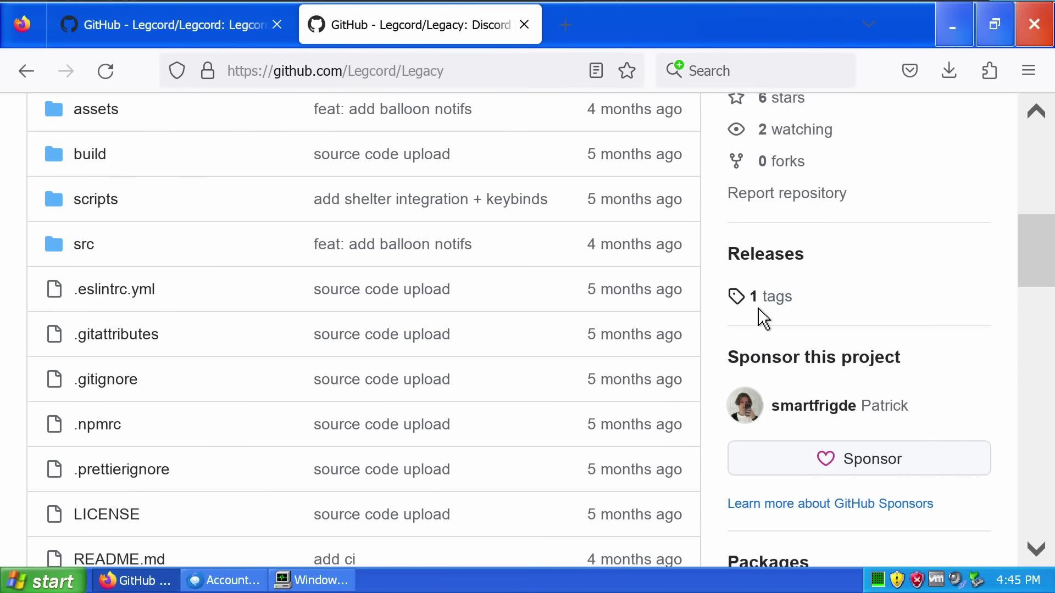
left_click(775, 299)
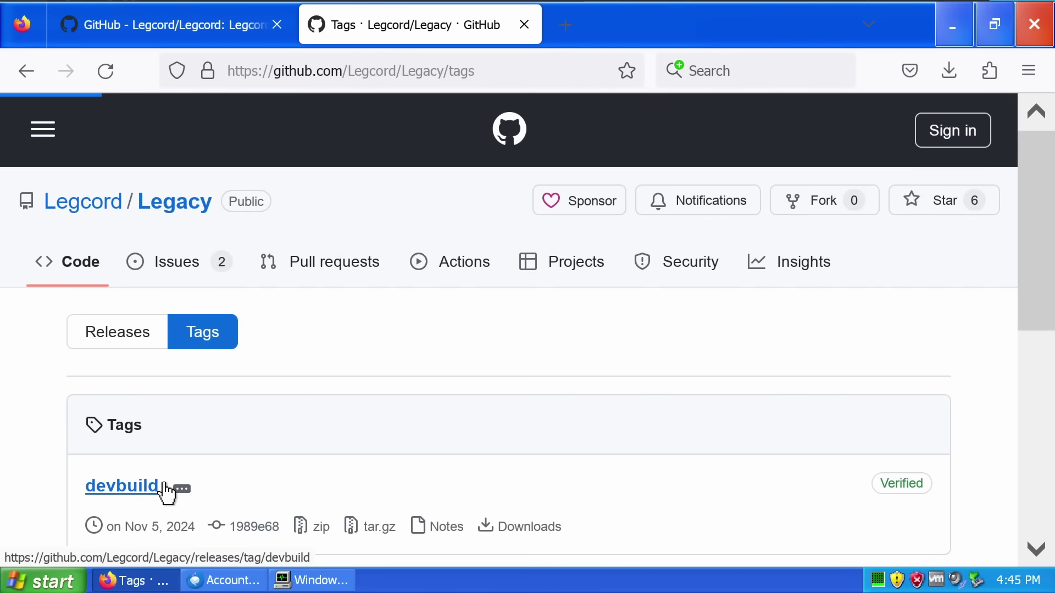
left_click(132, 486)
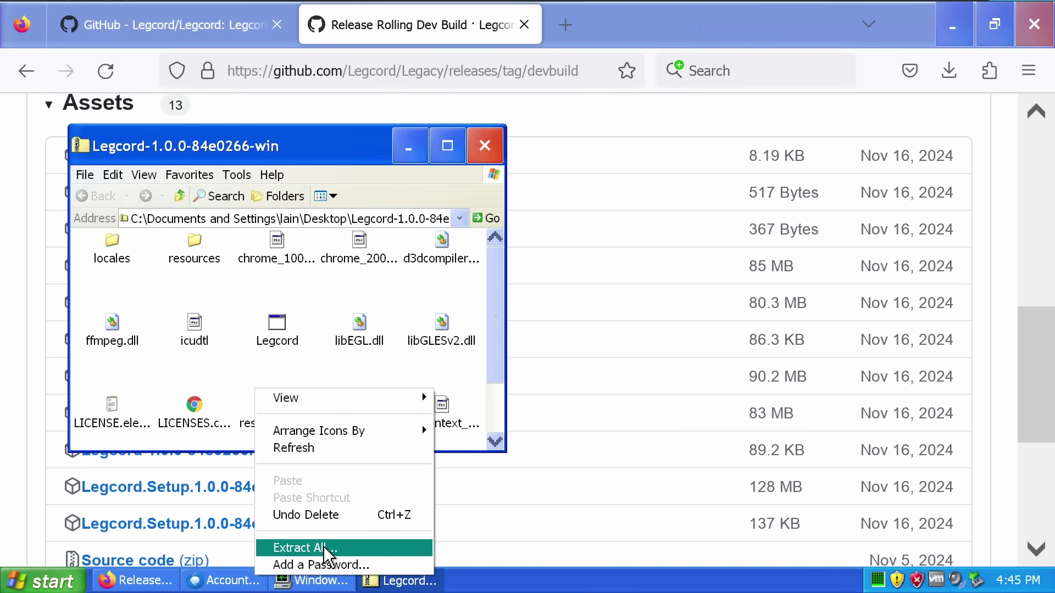
- Extract all files from the Legcord-1.0.0-84e0266-win archive to the suggested folder on the desktop
left_click(325, 550)
key("Return")
key("Return")
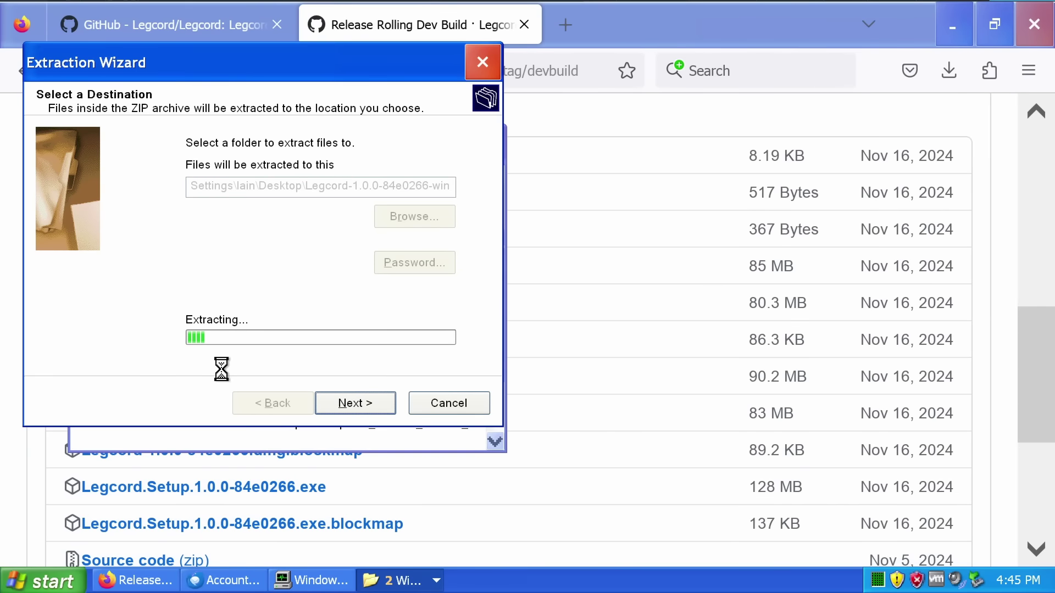
left_click_drag(203, 81, 205, 119)
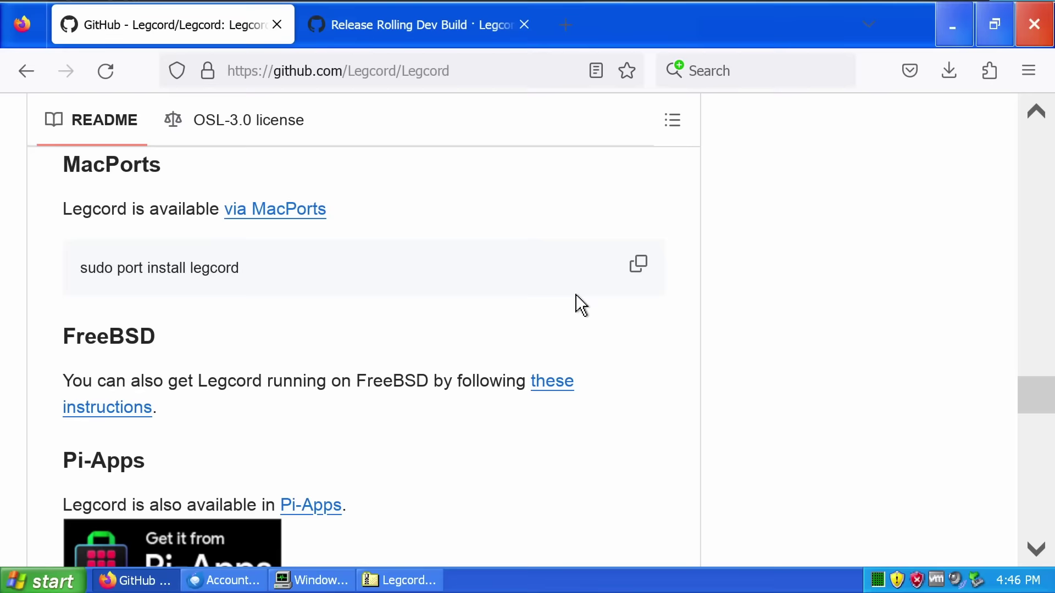
- Search the web for "discord" from the Legcord repository tab and open the official Discord website
scroll(581, 305, "down", 15)
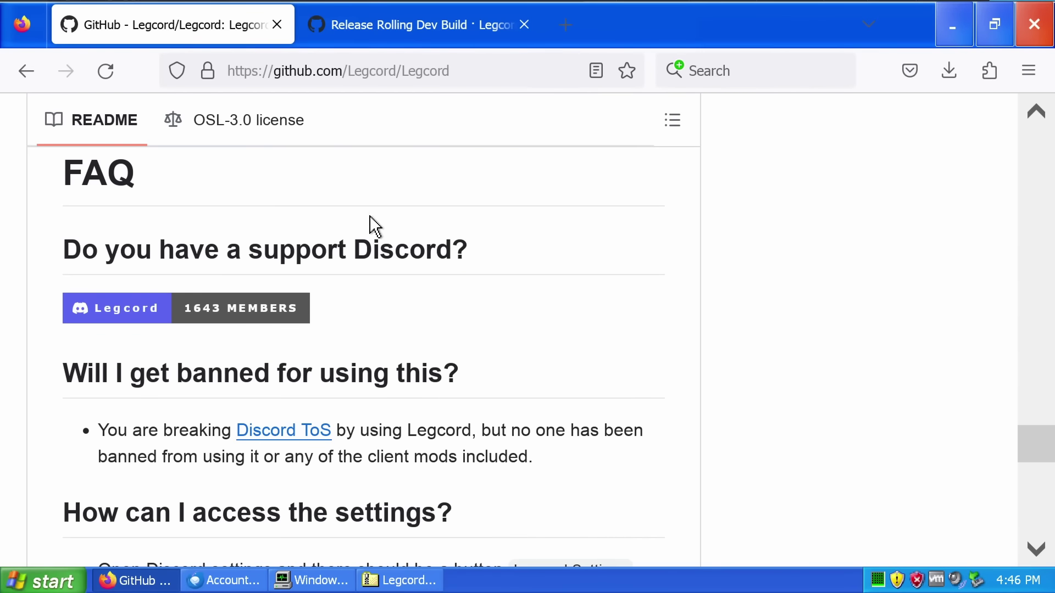
left_click(448, 77)
type("discord")
key("Return")
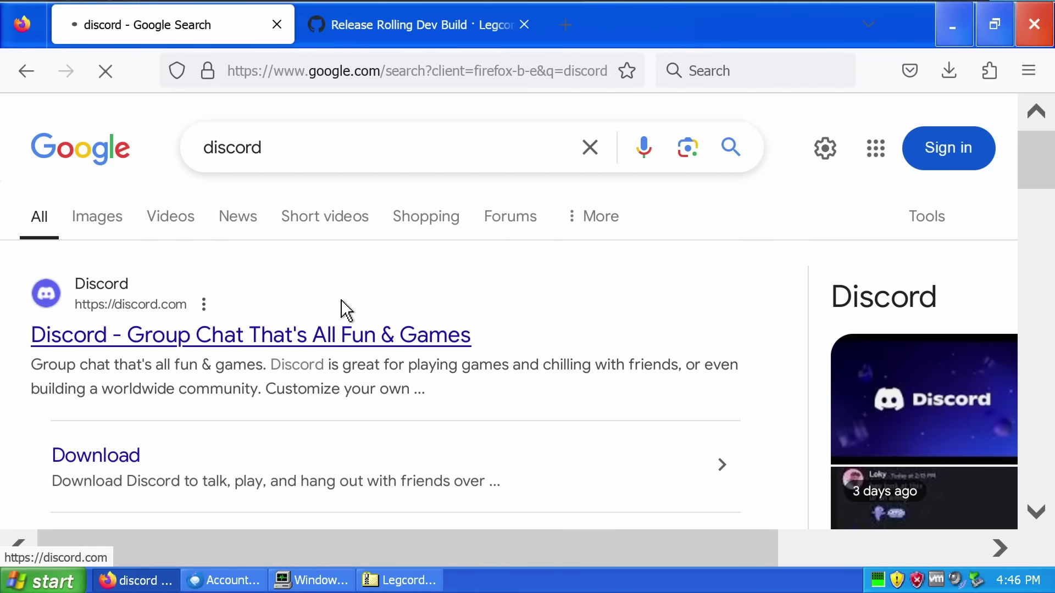
left_click(346, 311)
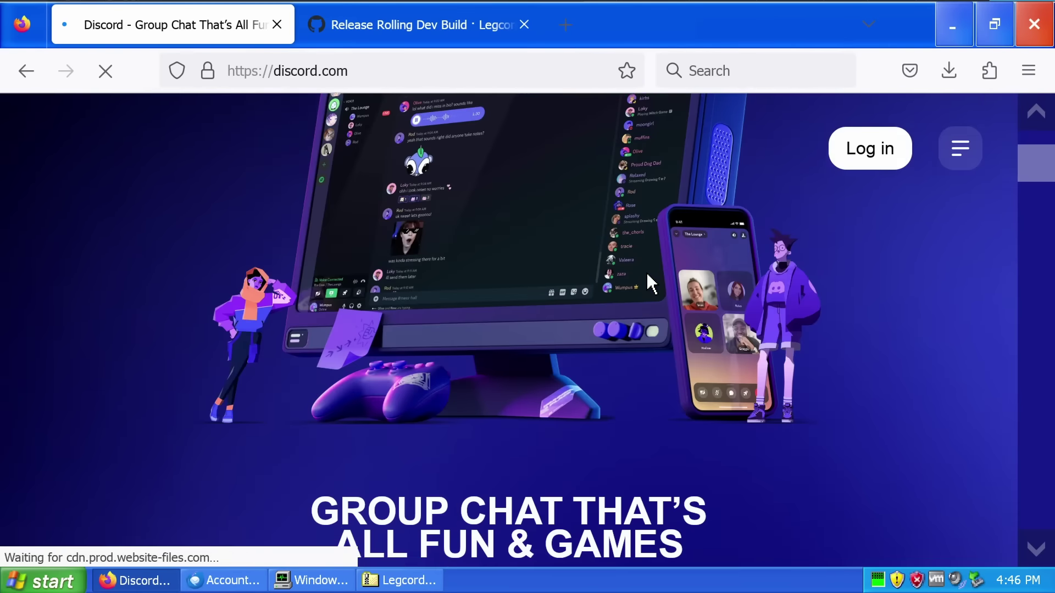
- Open Discord's download page and download the Windows installer
scroll(632, 297, "down", 5)
scroll(534, 490, "down", 1)
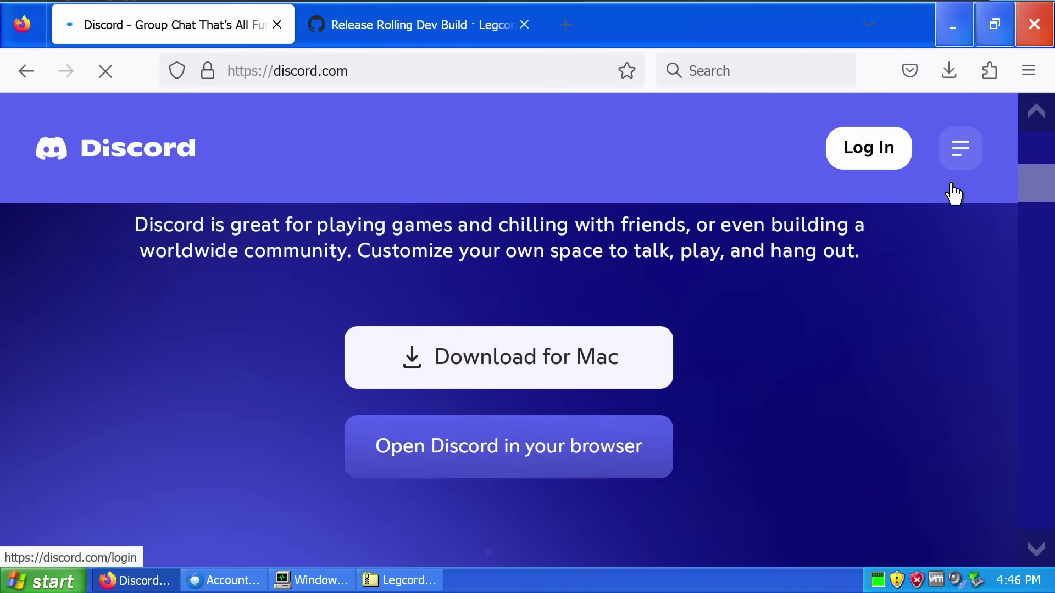
left_click(977, 156)
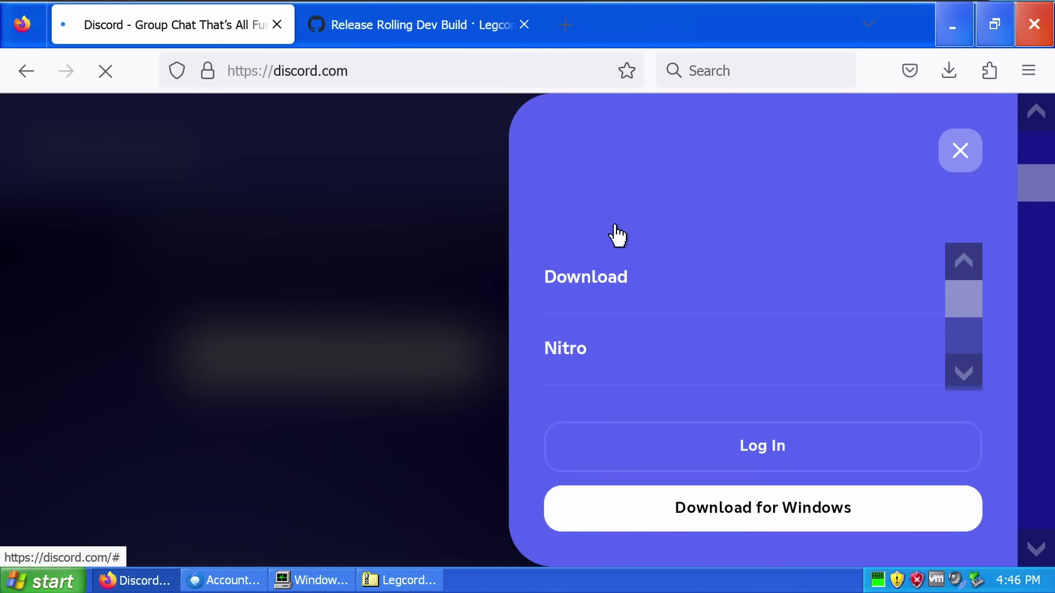
left_click(569, 281)
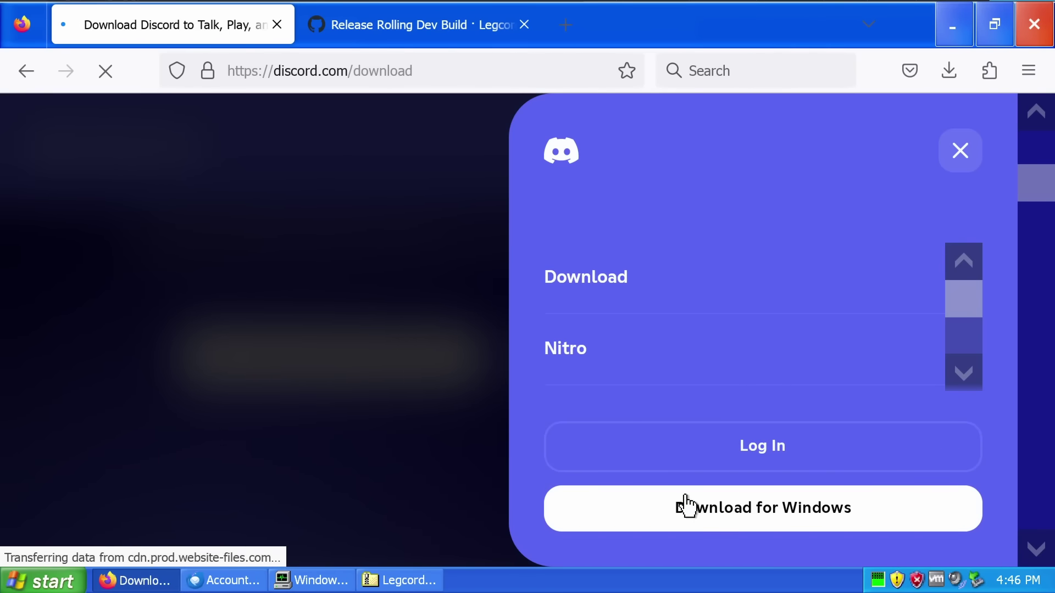
scroll(493, 245, "down", 8)
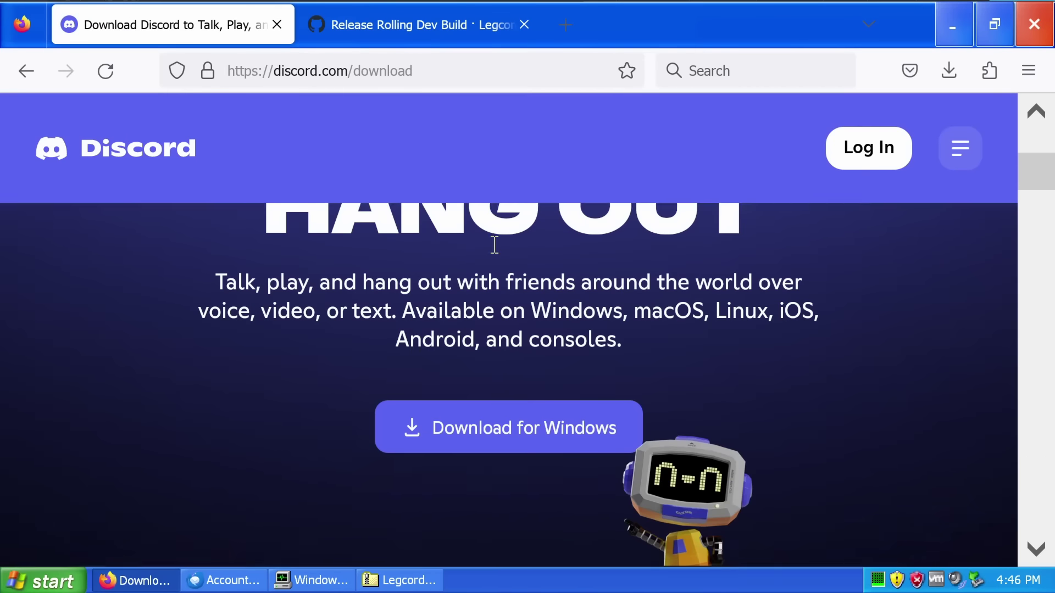
left_click(577, 264)
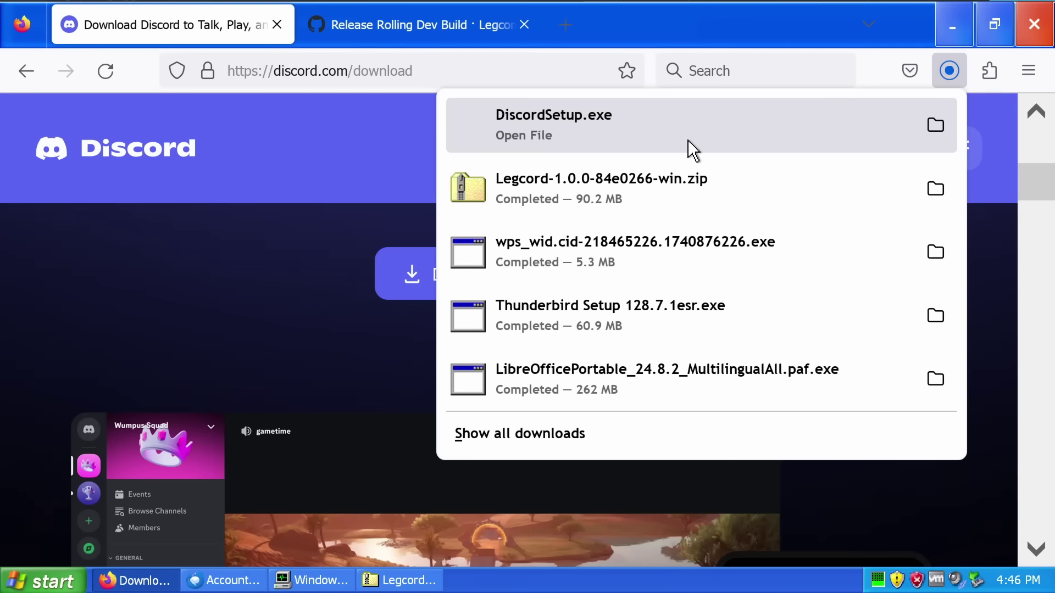
- Run the downloaded DiscordSetup.exe and close the error dialogs of the Discord installation
left_click(604, 131)
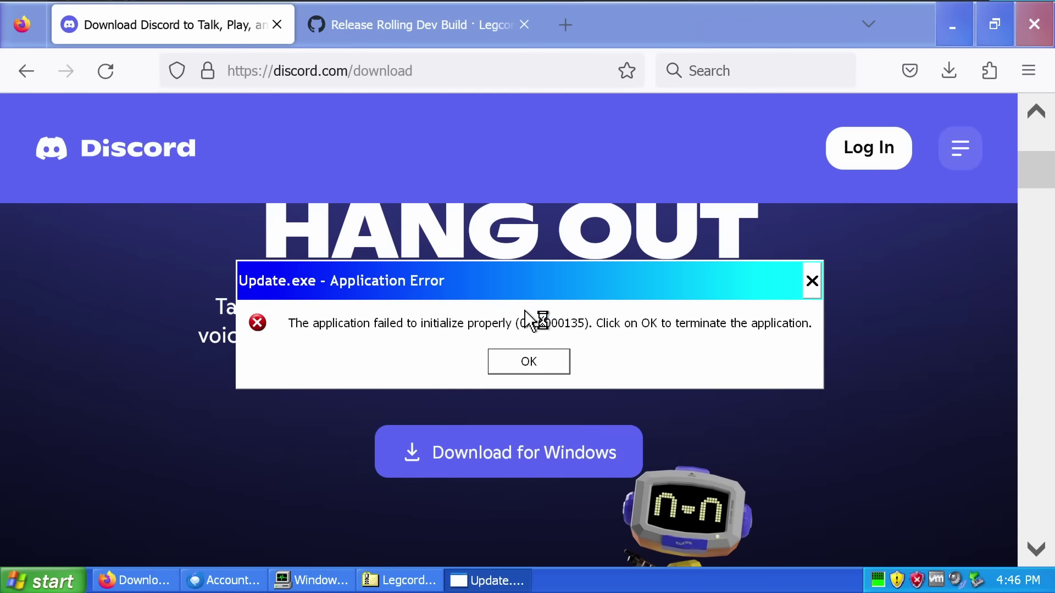
left_click(509, 360)
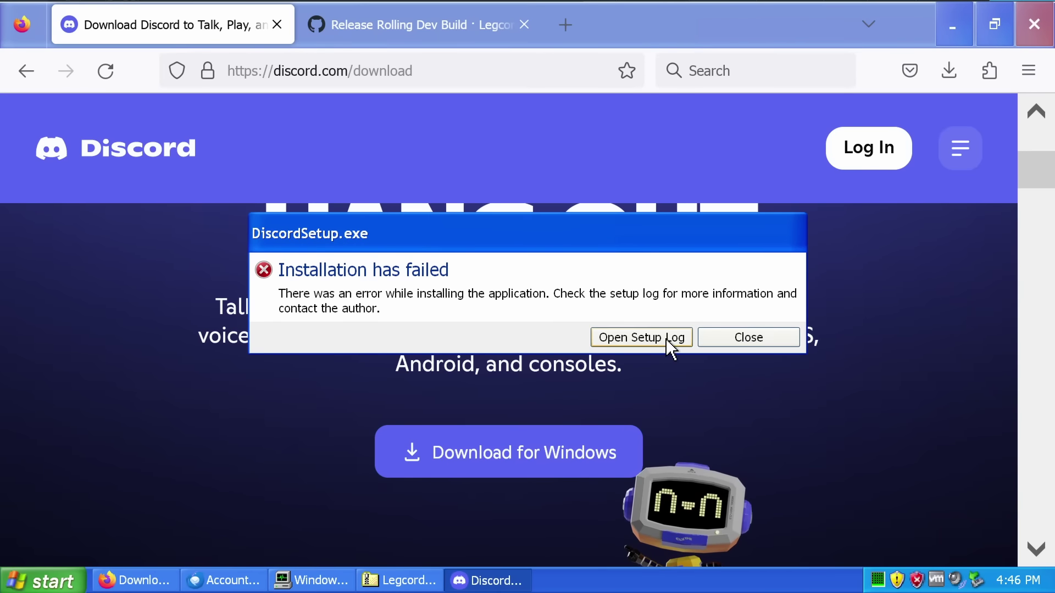
left_click(709, 345)
- Search the web for "kdenlive" in the Legcord release tab, close the Discord tab, and open the Kdenlive website
left_click(473, 30)
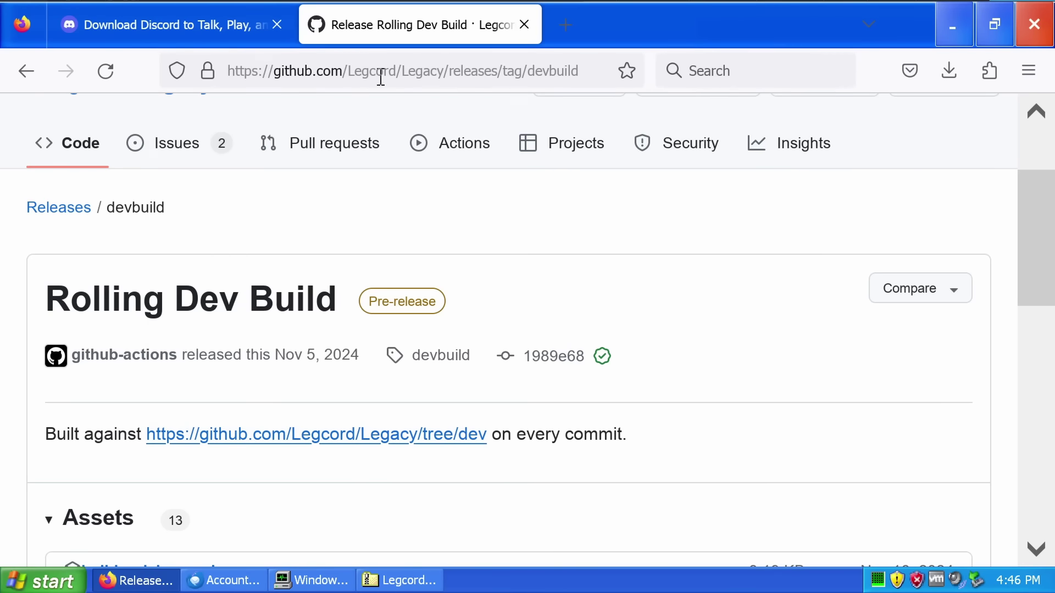
left_click(382, 75)
type("f")
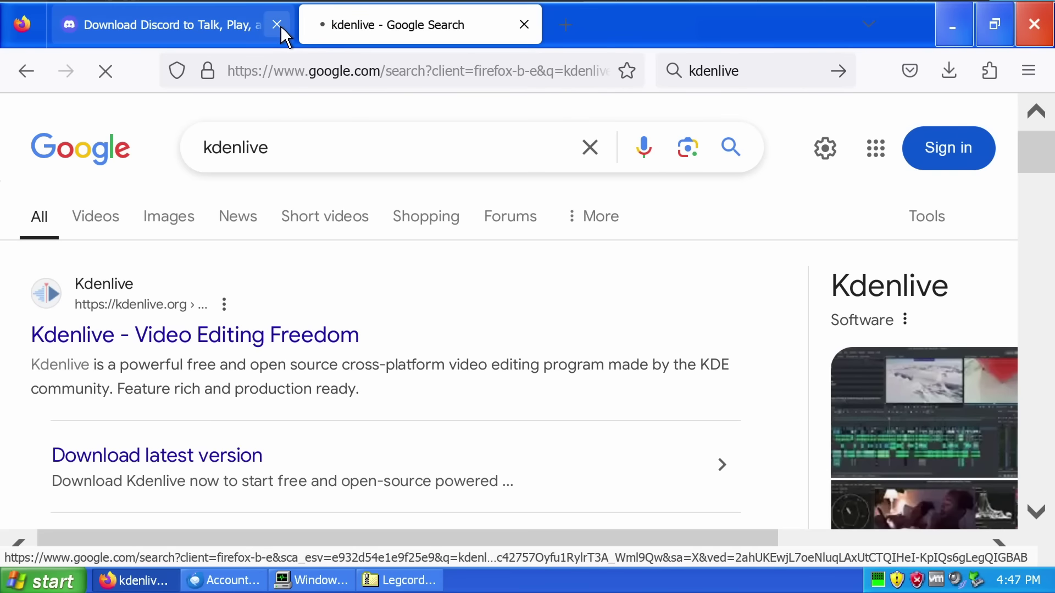
left_click(279, 26)
left_click(328, 333)
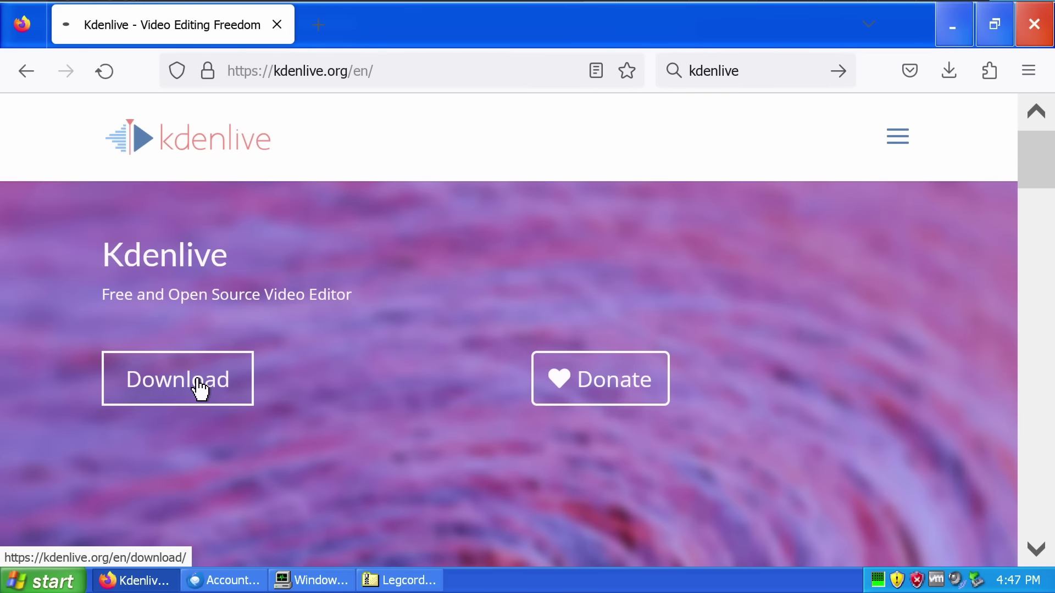
- Open the Kdenlive download page and download both the installable and standalone Windows versions of 24.12.2
left_click(201, 388)
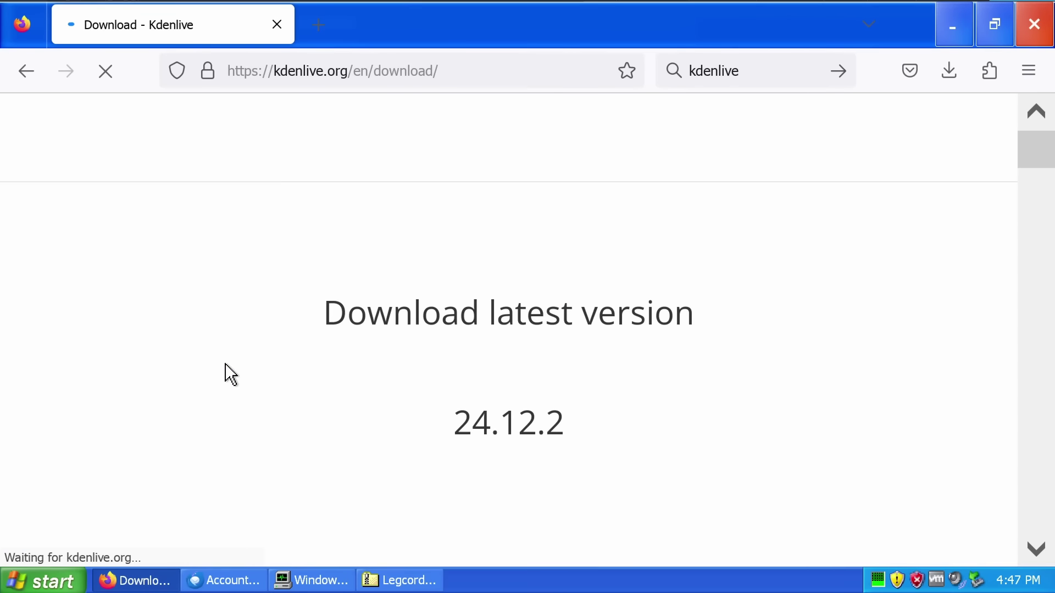
scroll(312, 338, "down", 15)
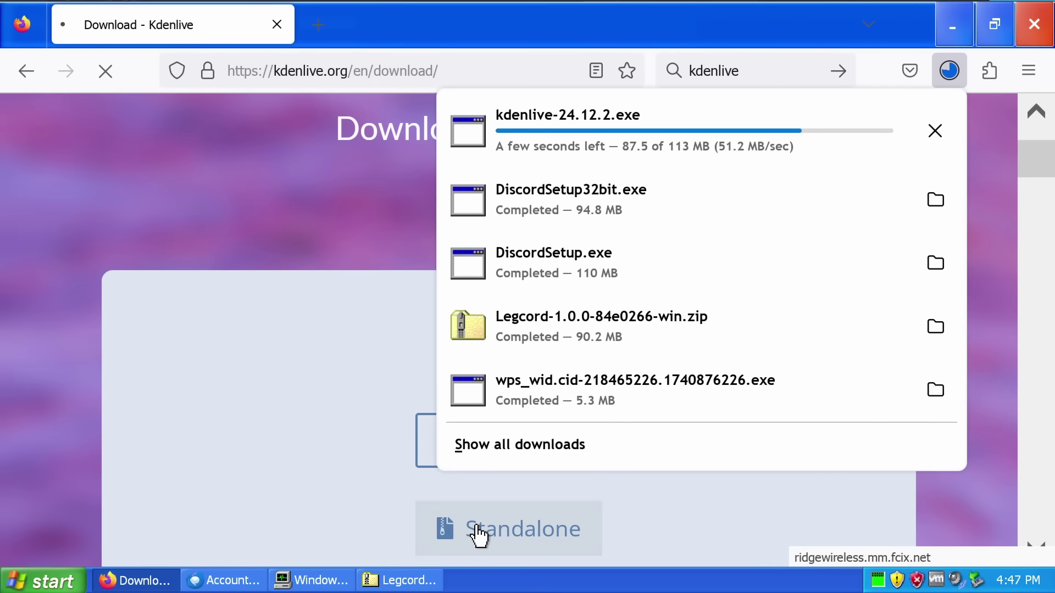
left_click(479, 533)
- Open the Archives listing of previous Kdenlive versions from the Kdenlive download page
scroll(479, 536, "down", 10)
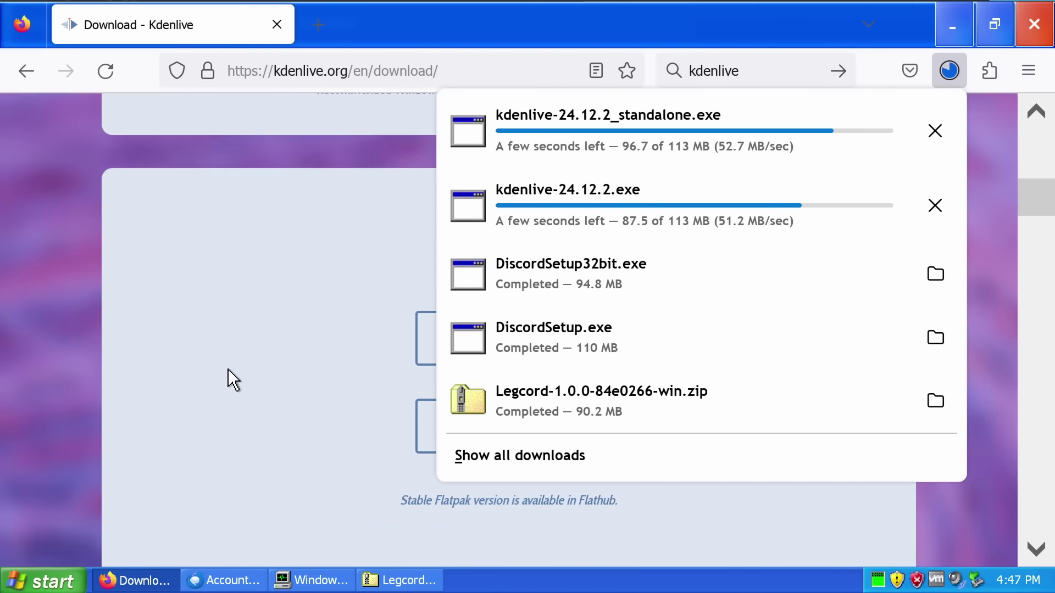
scroll(229, 368, "down", 20)
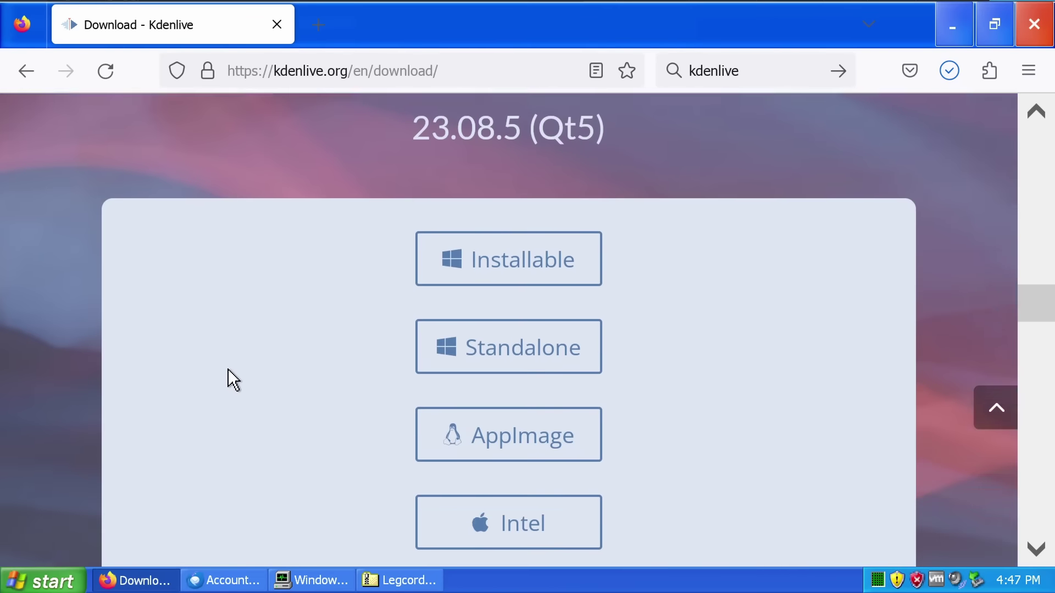
scroll(285, 377, "down", 10)
scroll(377, 319, "up", 5)
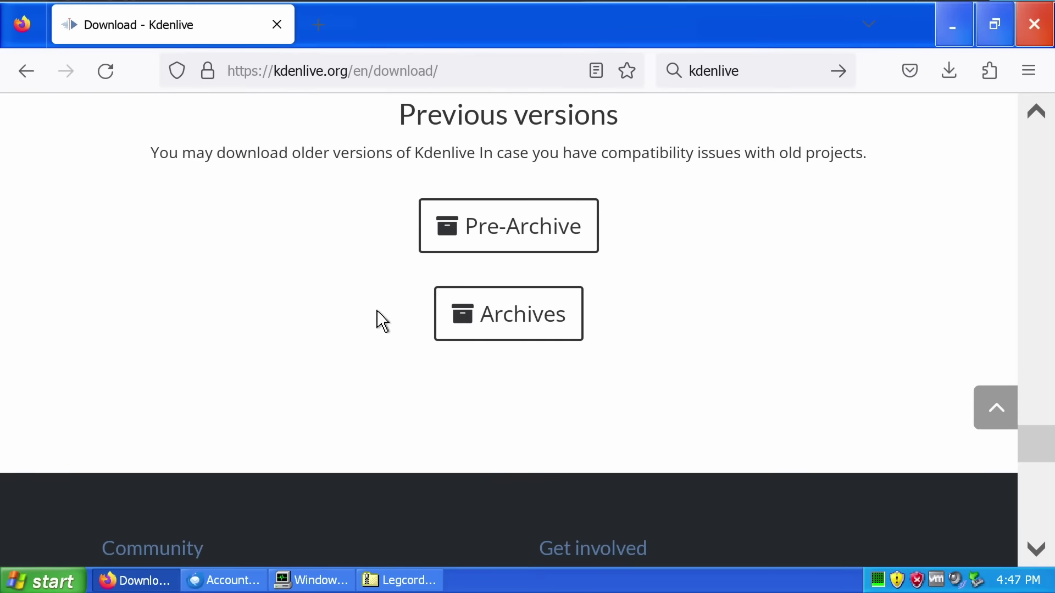
left_click(510, 327)
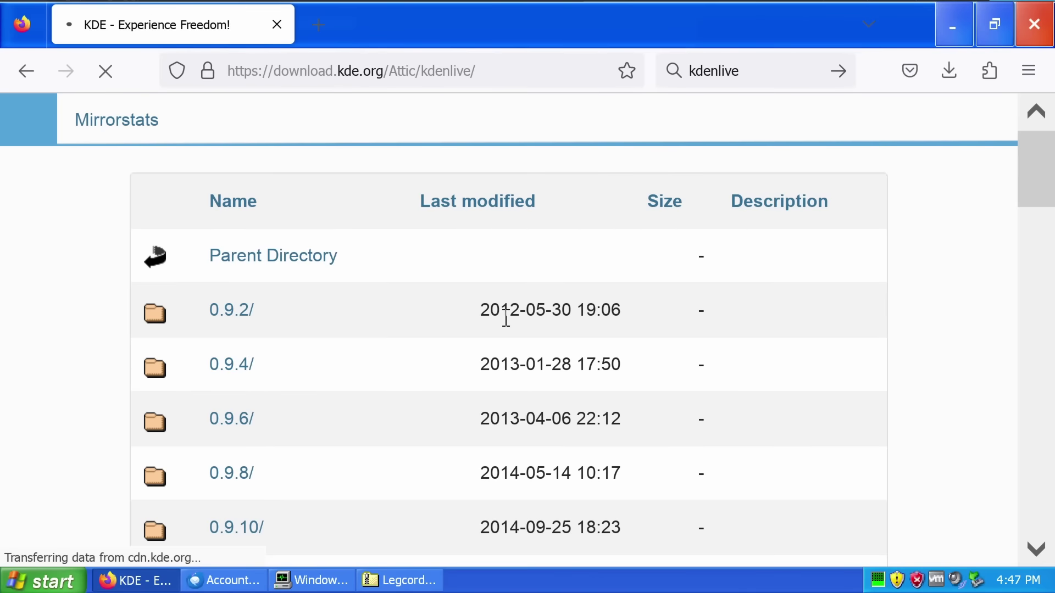
- Browse the archived Kdenlive version folders, checking the Windows folder of 18.04 and returning to the version list
scroll(505, 325, "down", 5)
scroll(467, 329, "down", 5)
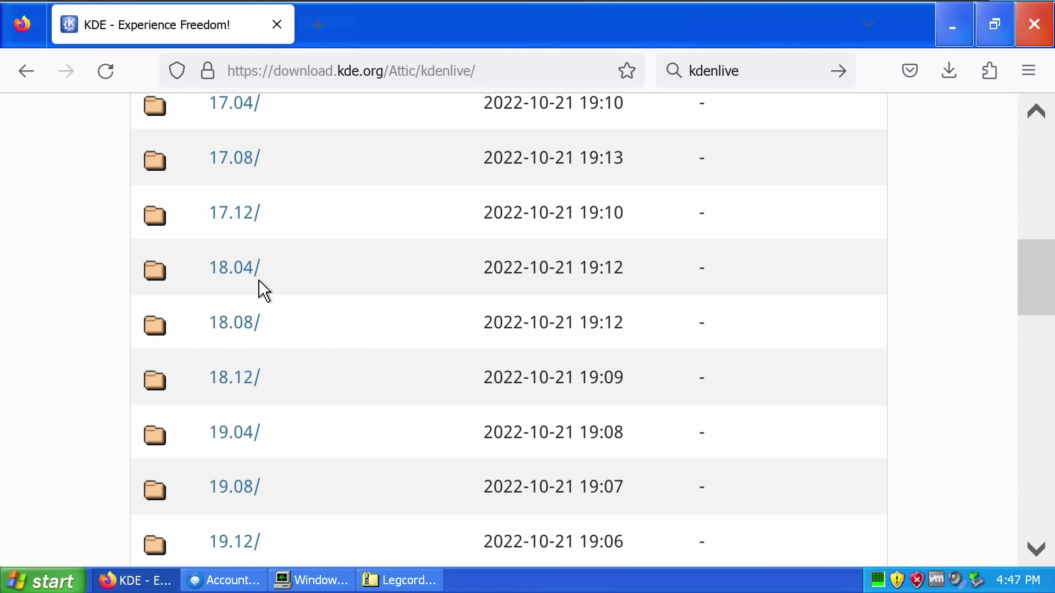
left_click(231, 282)
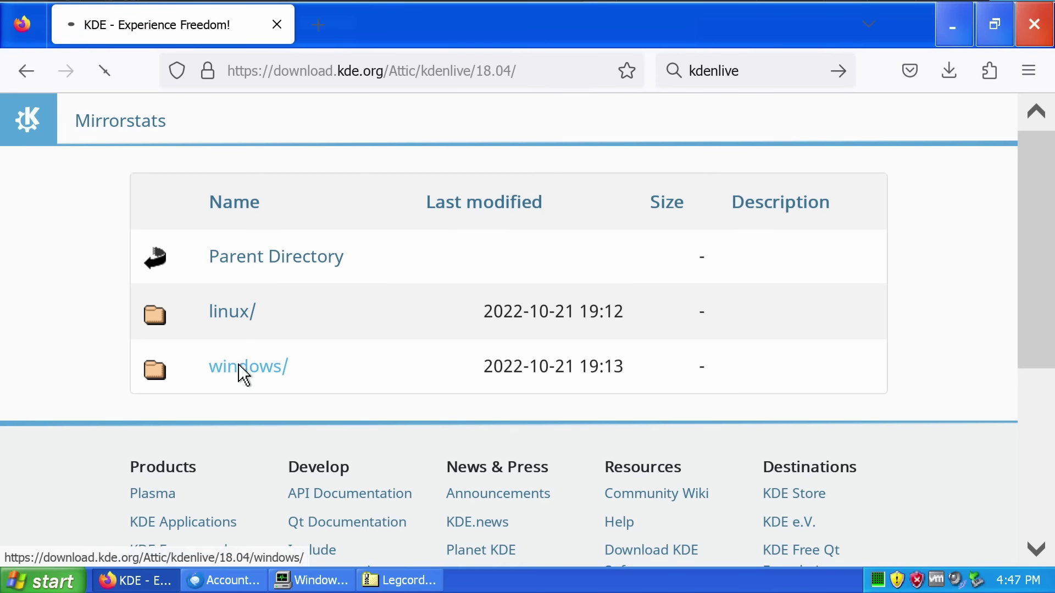
left_click(238, 364)
key("alt+Left")
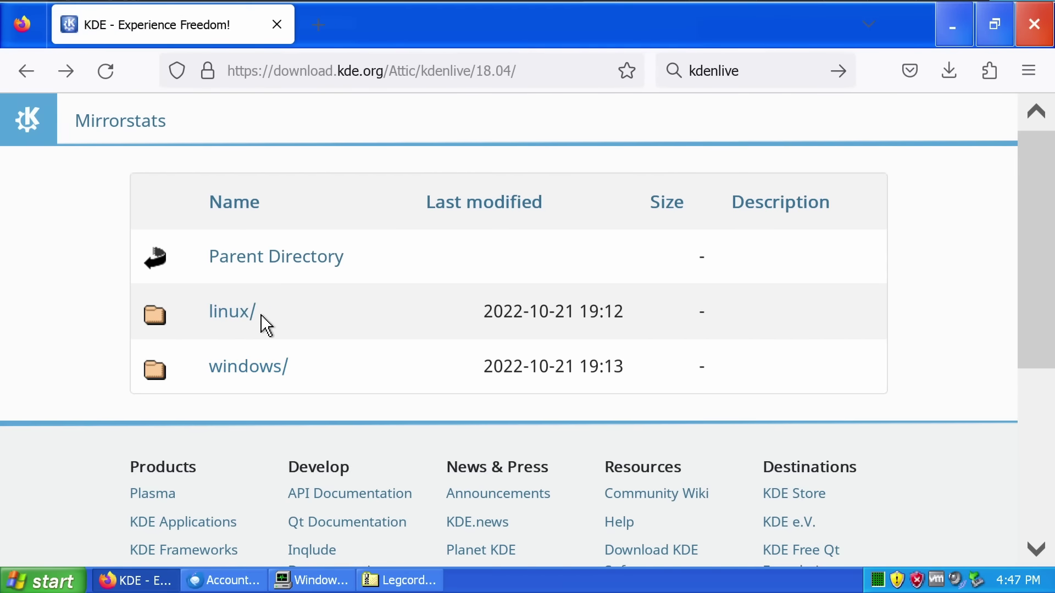
key("alt+Left")
left_click(238, 294)
key("alt+Left")
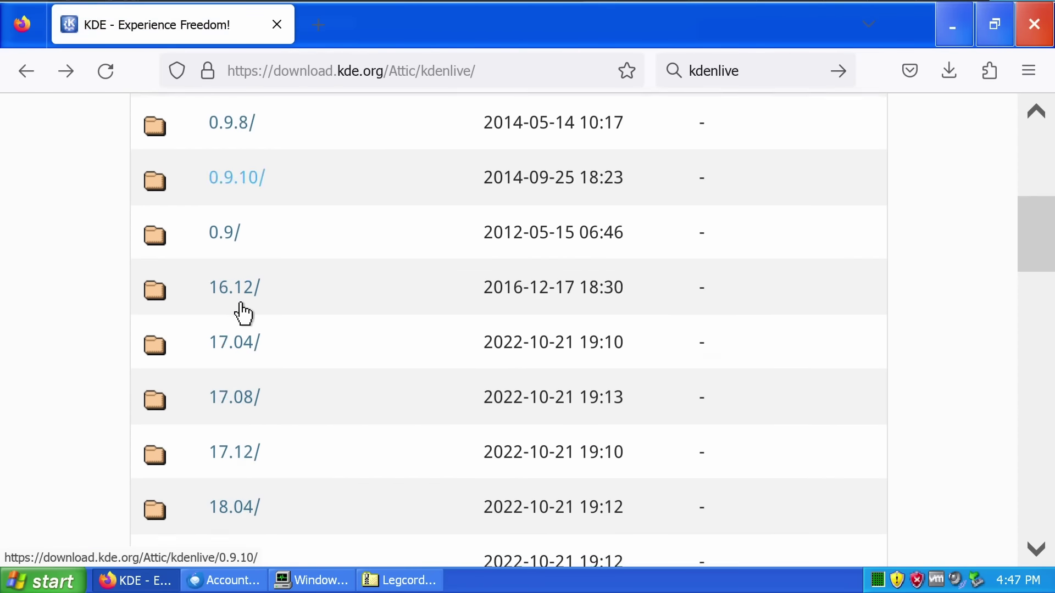
scroll(243, 314, "down", 5)
scroll(243, 315, "down", 10)
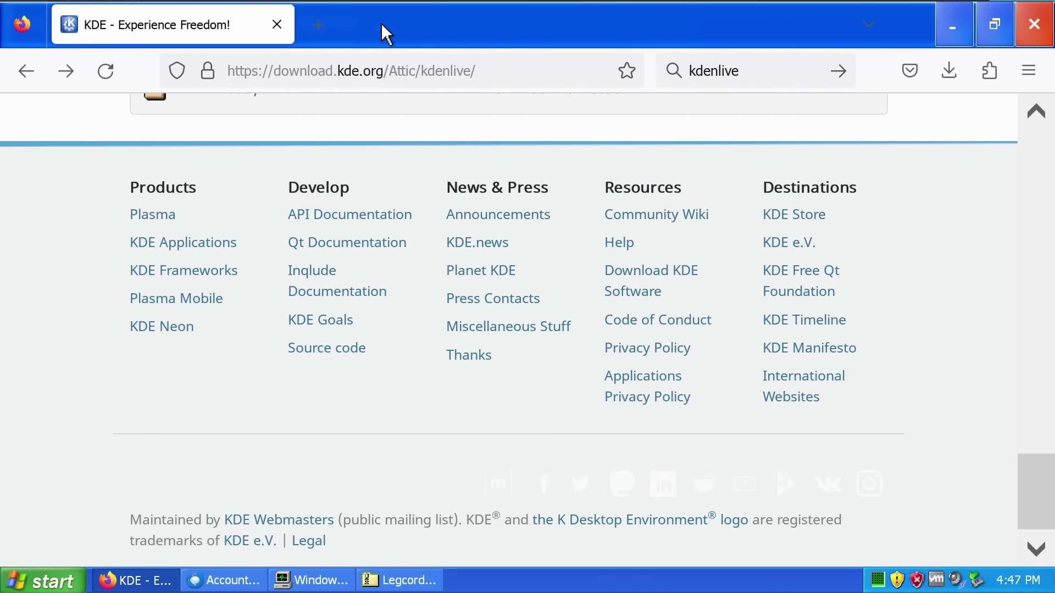
- Close Firefox, the Legcord archive window and Thunderbird, and move the lower DiscordSetup desktop icon beside the extracted Legcord folder
left_click(995, 24)
left_click(925, 24)
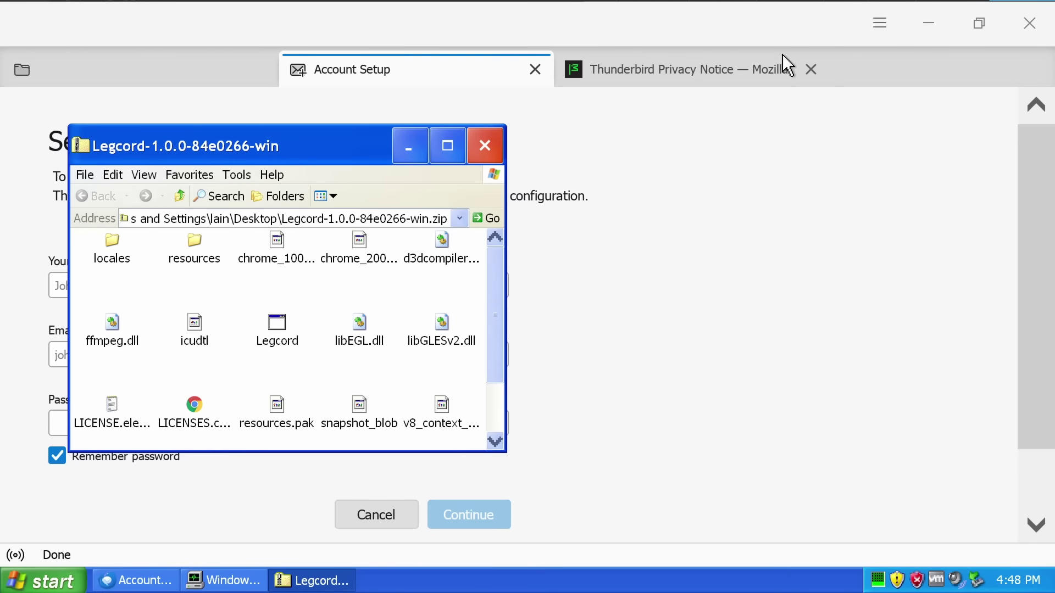
left_click(485, 145)
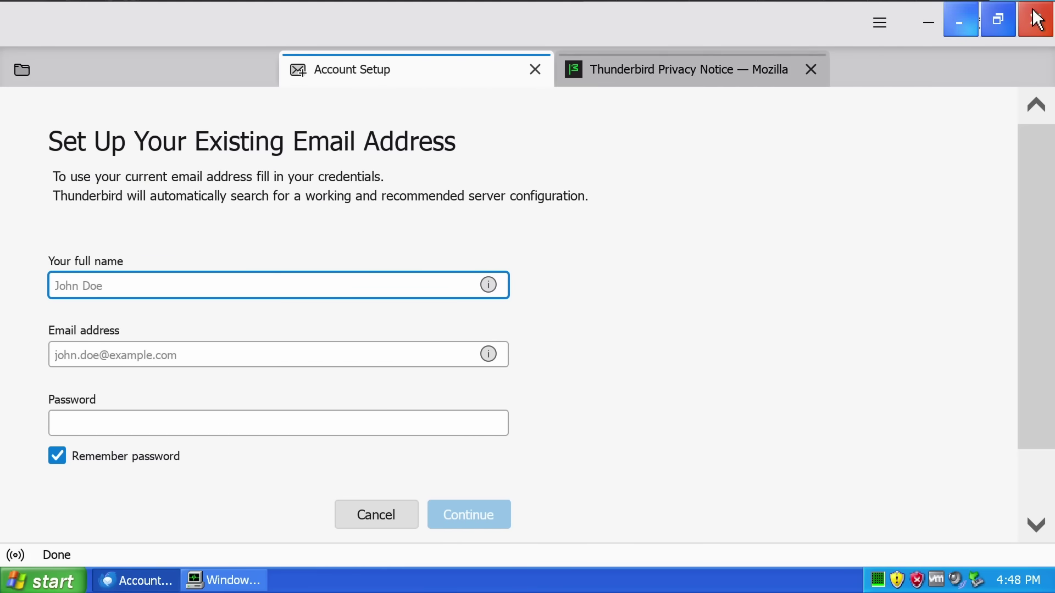
left_click(1029, 23)
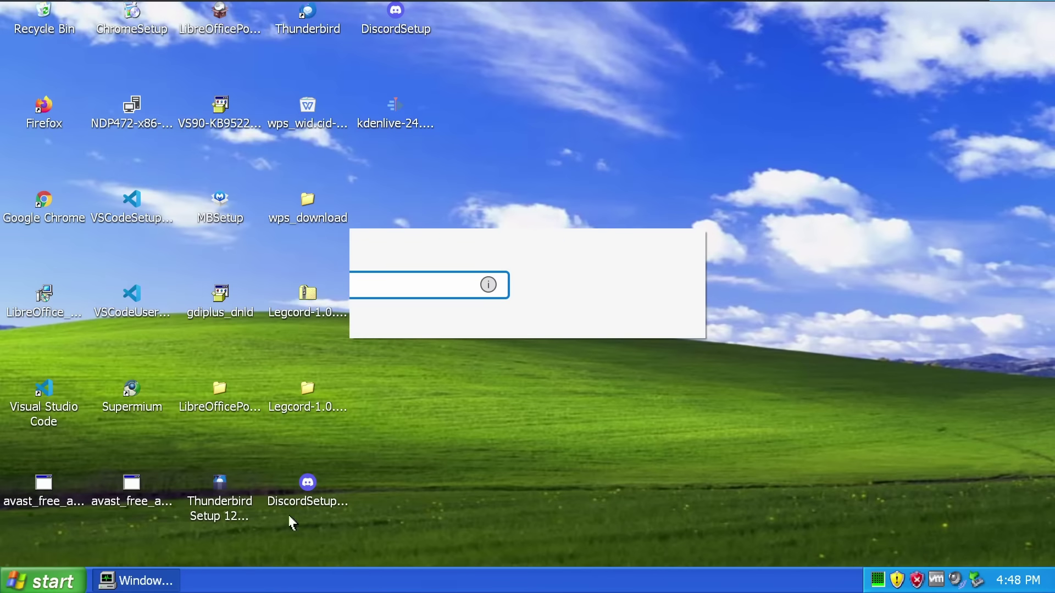
double_click(395, 391)
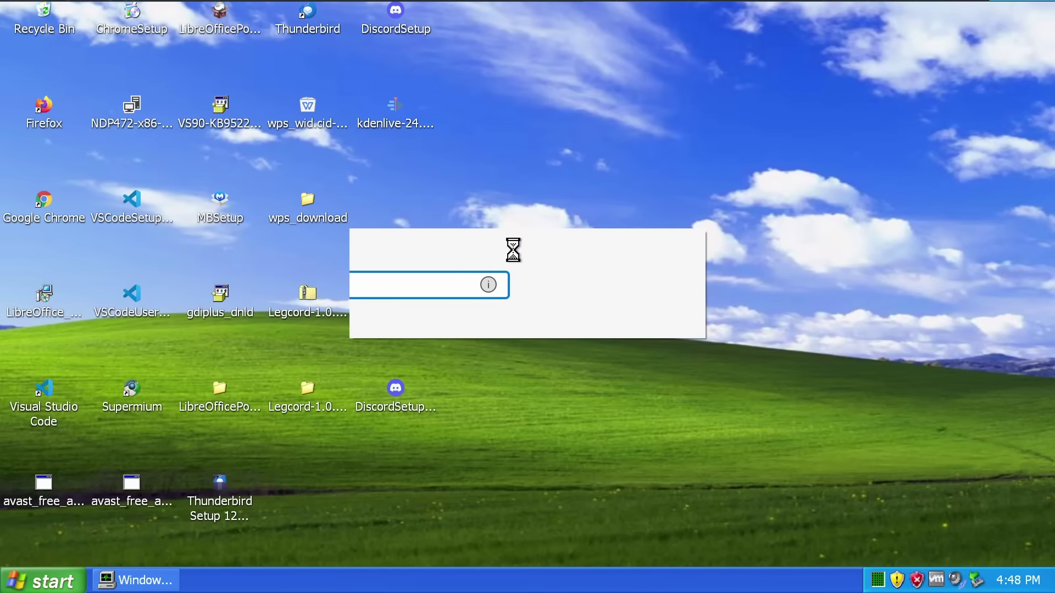
left_click_drag(430, 113, 476, 60)
- Open Windows Task Manager, examine the running processes, reposition its window over the leftover window remnant, and close it
right_click(474, 577)
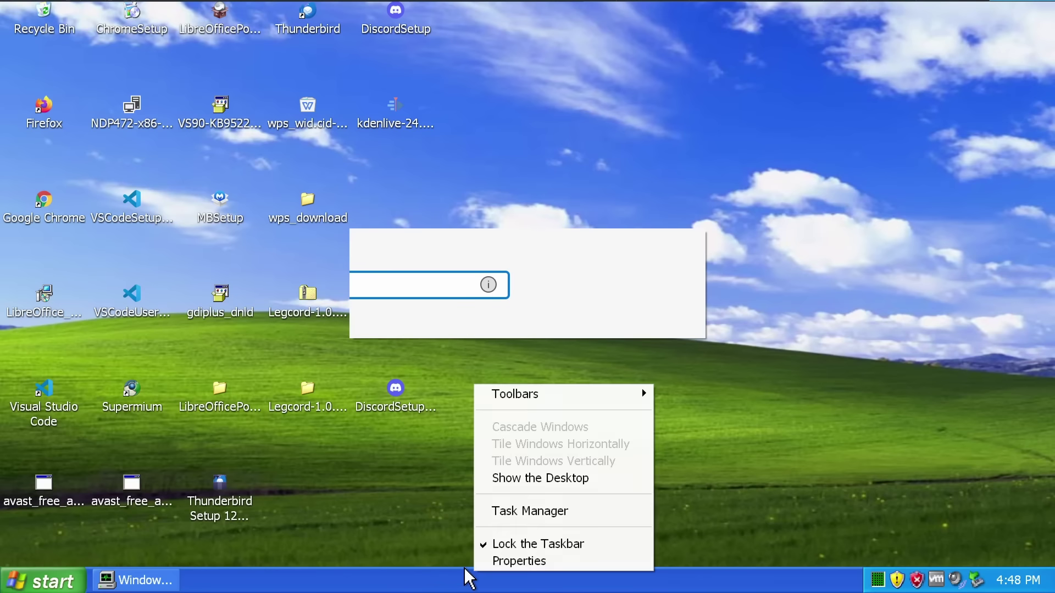
left_click(529, 512)
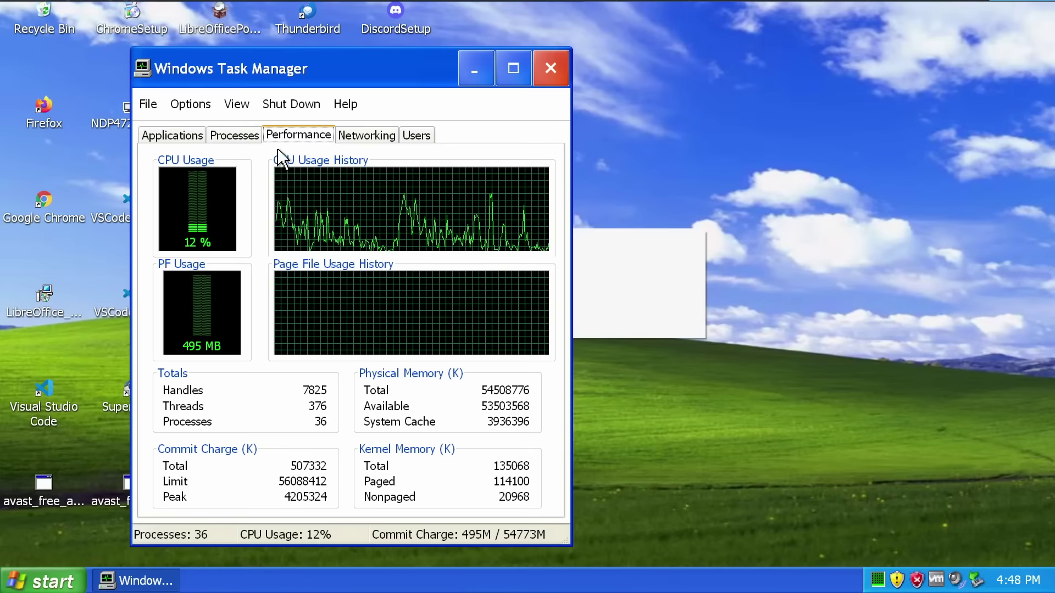
left_click(249, 141)
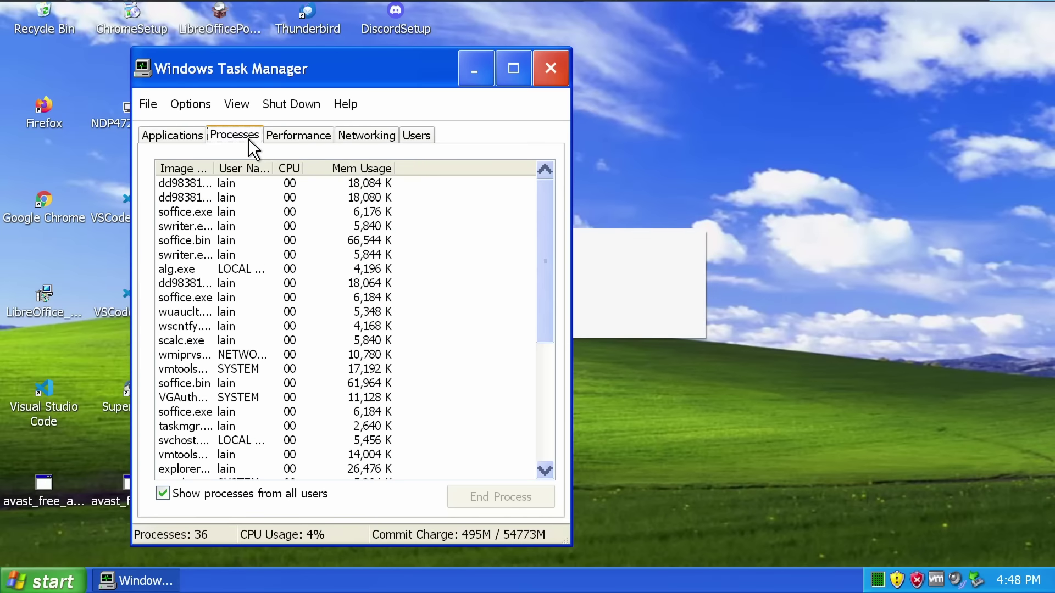
left_click(228, 185)
left_click_drag(296, 72, 480, 68)
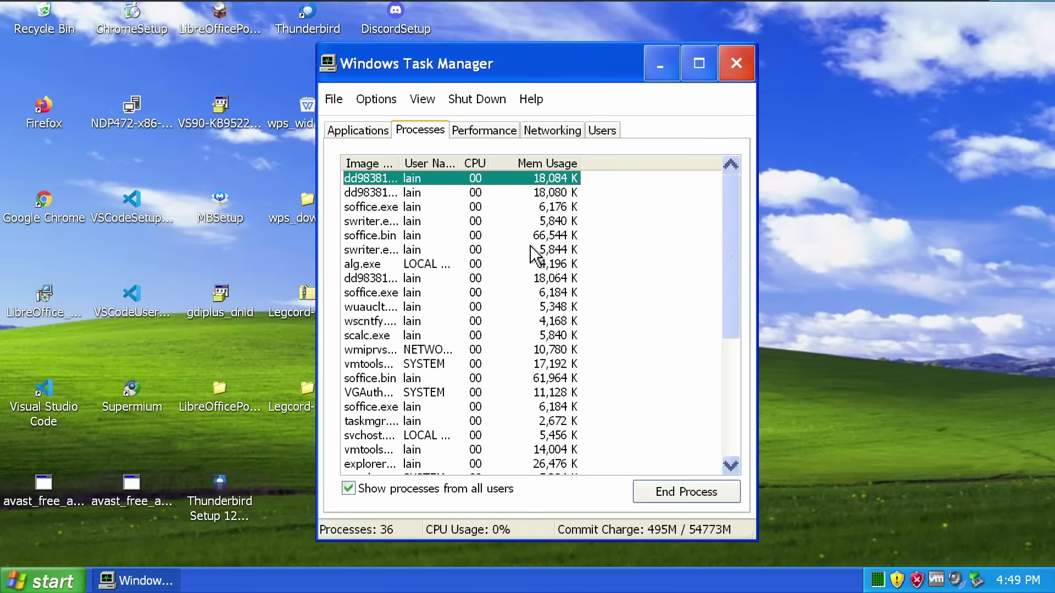
left_click_drag(530, 64, 581, 81)
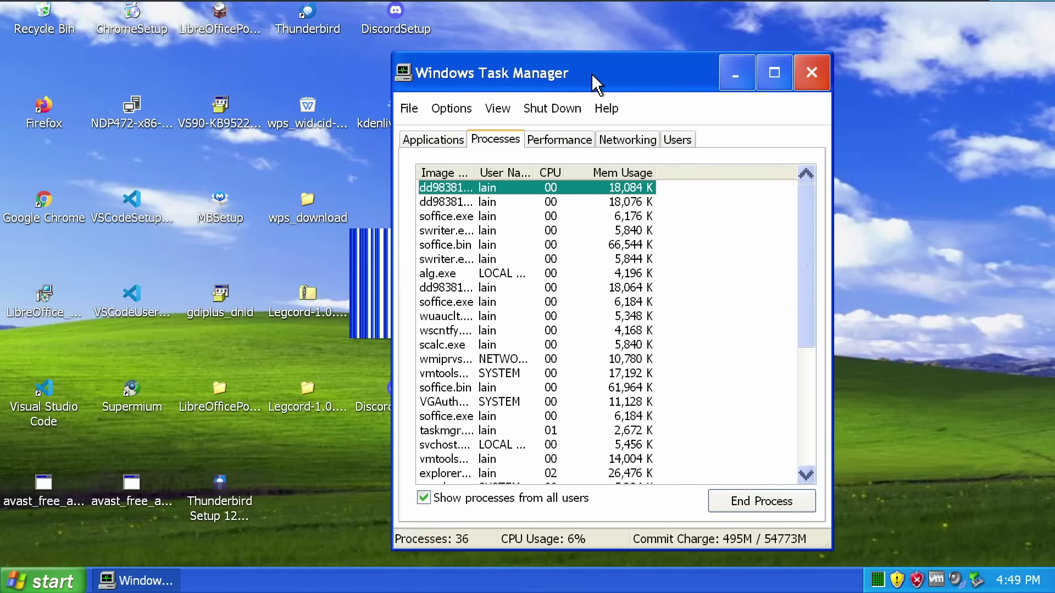
left_click(804, 79)
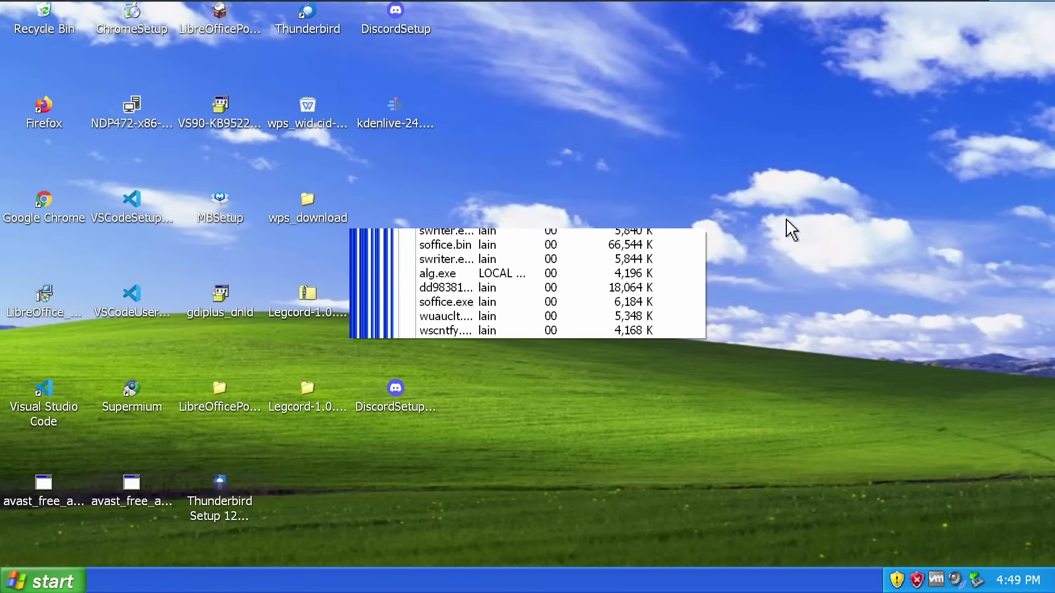